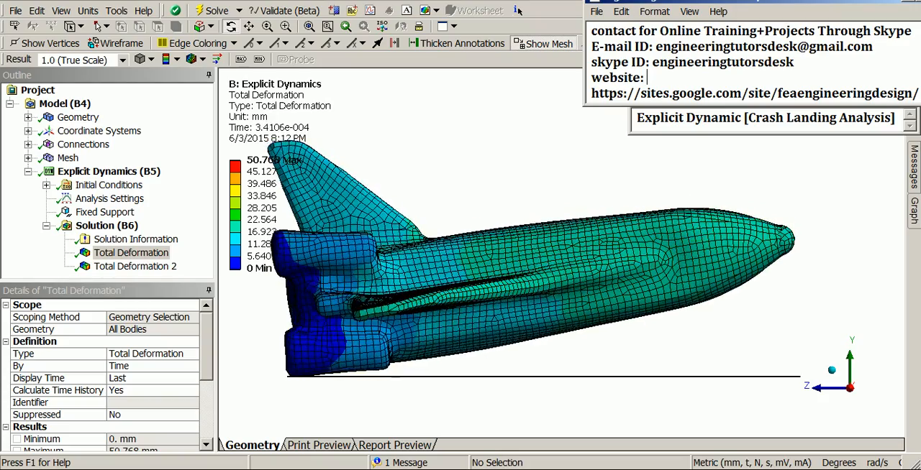
{"action": "middle_click_drag", "start_coordinate": [724, 421], "coordinate": [538, 369]}
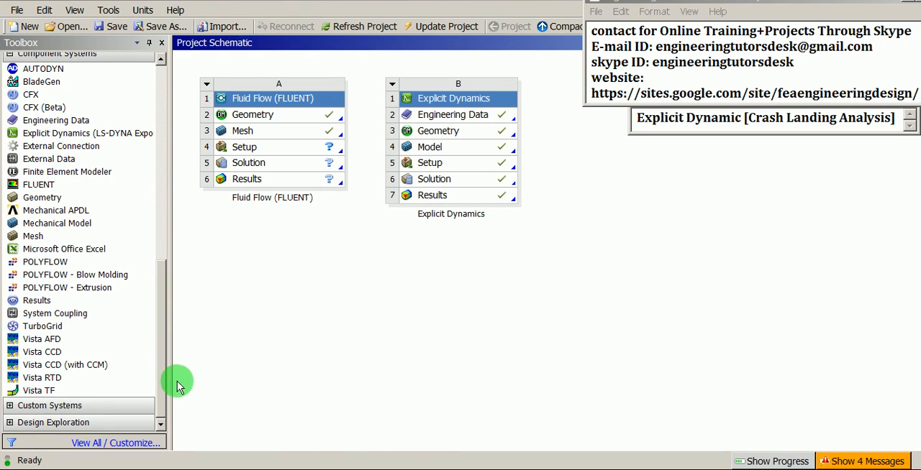
- Add an Explicit Dynamics analysis system below the existing one and rename it Explicit Dynamics-01
{"action": "left_click_drag", "start_coordinate": [164, 358], "coordinate": [154, 165]}
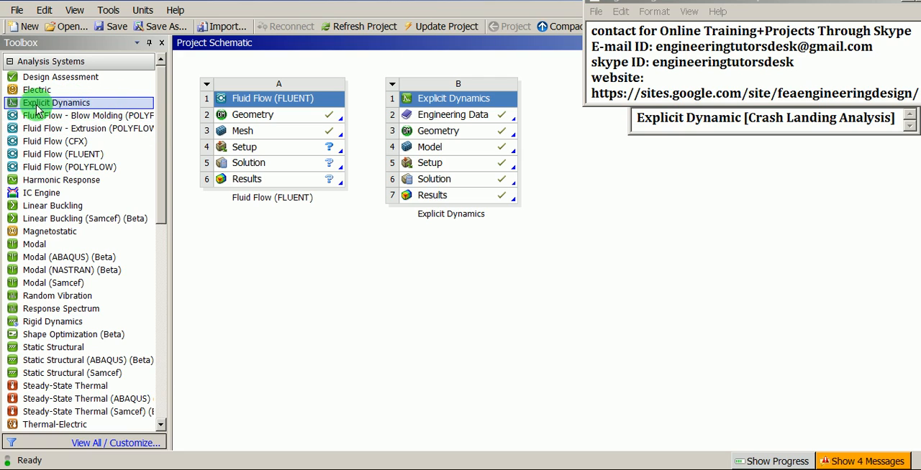
{"action": "left_click_drag", "start_coordinate": [51, 107], "coordinate": [457, 235]}
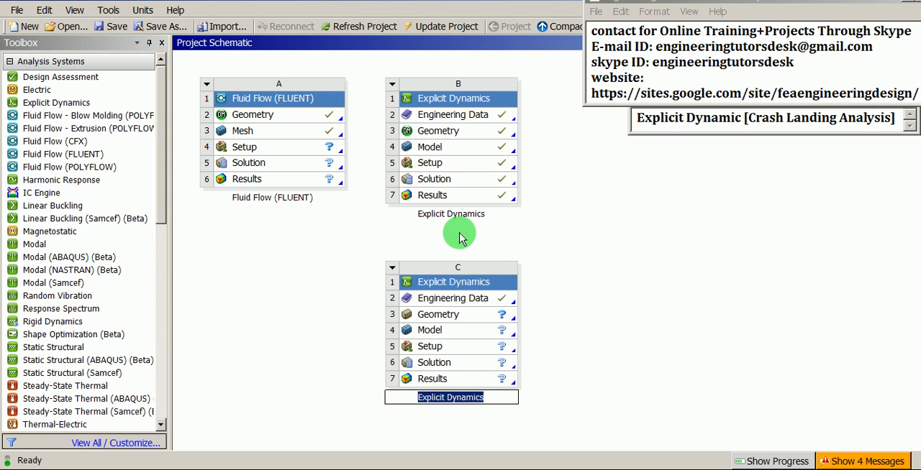
{"action": "left_click", "coordinate": [428, 281]}
{"action": "right_click", "coordinate": [448, 285]}
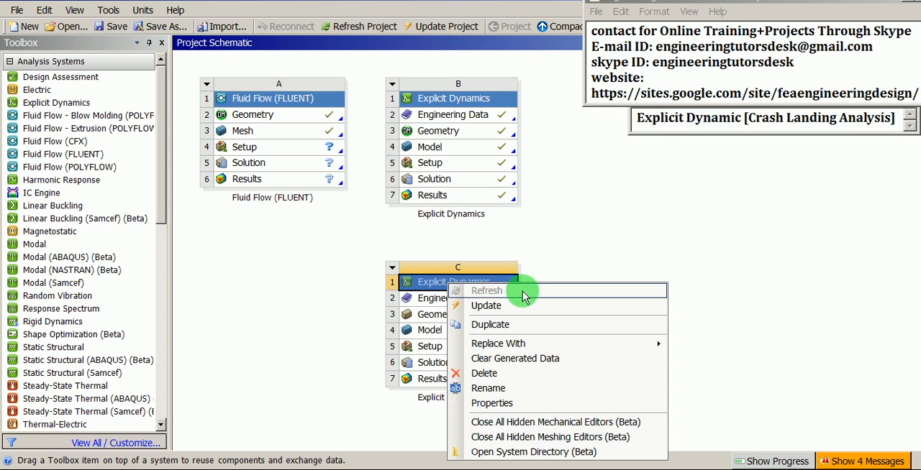
{"action": "left_click", "coordinate": [513, 389]}
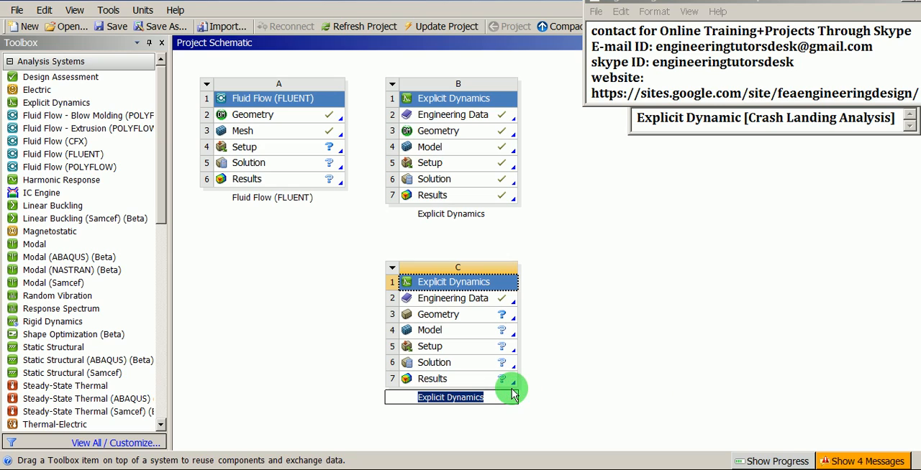
{"action": "key", "text": "Right"}
{"action": "type", "text": "-"}
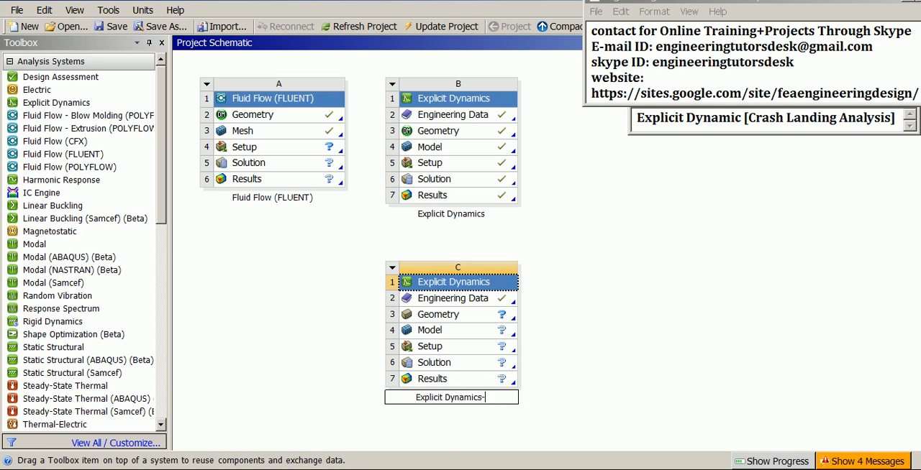
{"action": "left_click", "coordinate": [511, 386]}
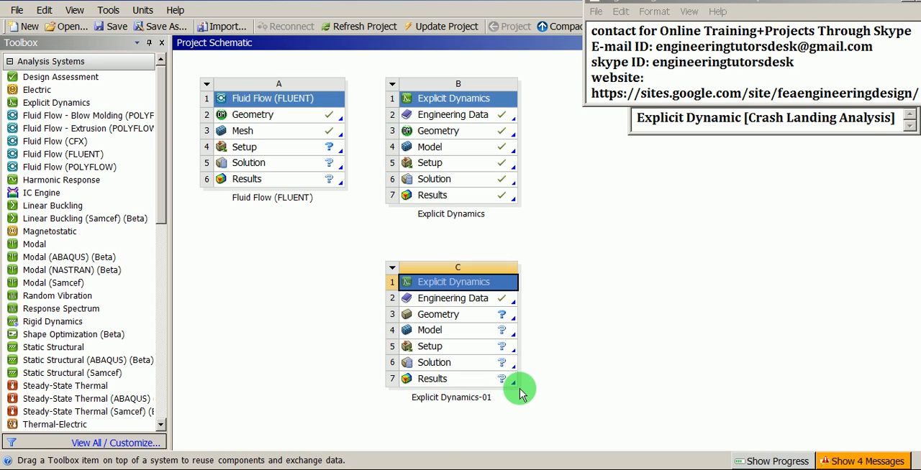
{"action": "left_click", "coordinate": [564, 388]}
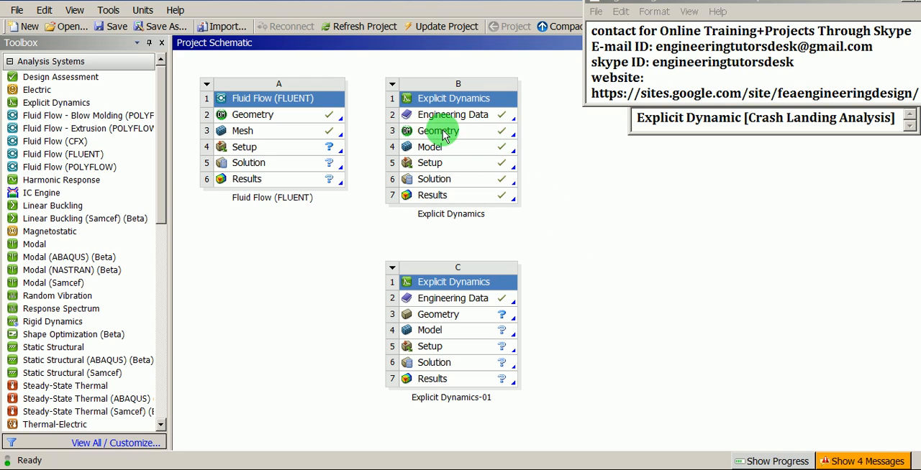
- Share the Geometry of the existing Explicit Dynamics system with the Geometry cell of Explicit Dynamics-01
{"action": "left_click", "coordinate": [444, 136]}
{"action": "left_click_drag", "start_coordinate": [444, 136], "coordinate": [485, 313]}
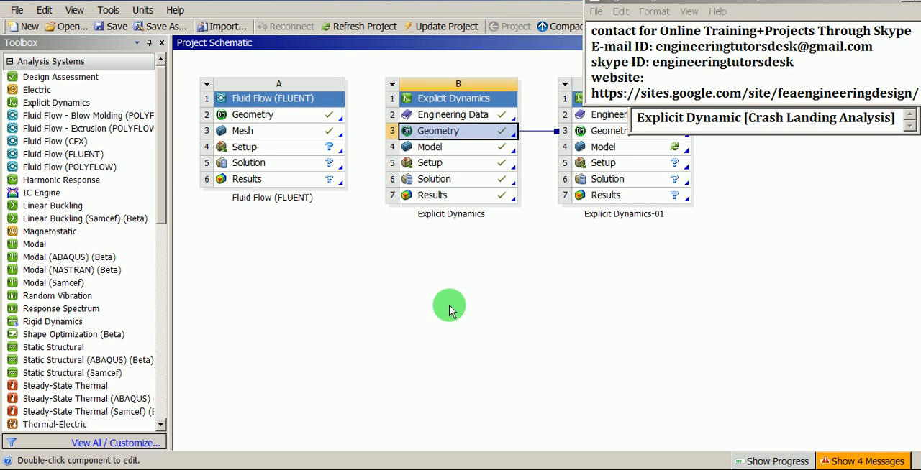
{"action": "left_click", "coordinate": [576, 98]}
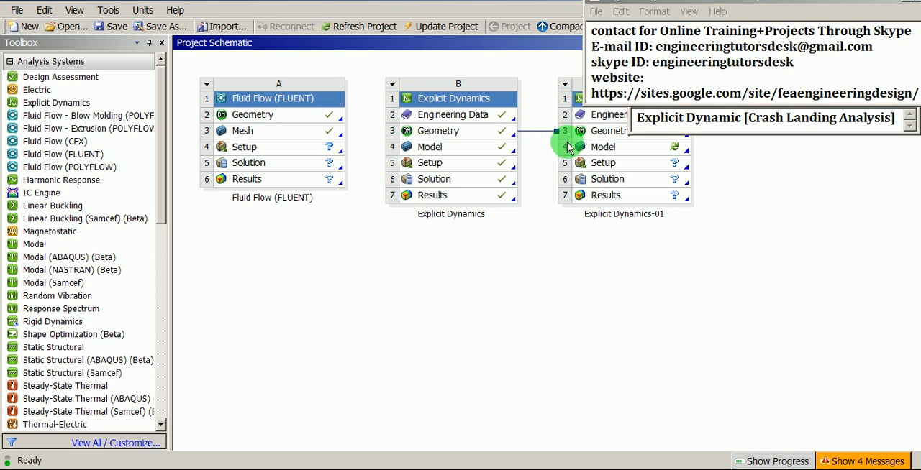
{"action": "left_click", "coordinate": [576, 83]}
{"action": "left_click", "coordinate": [472, 135]}
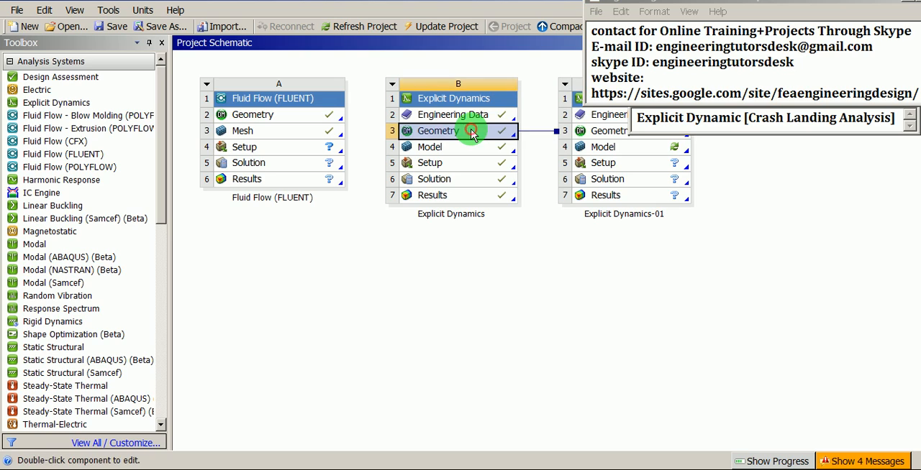
{"action": "left_click", "coordinate": [596, 130]}
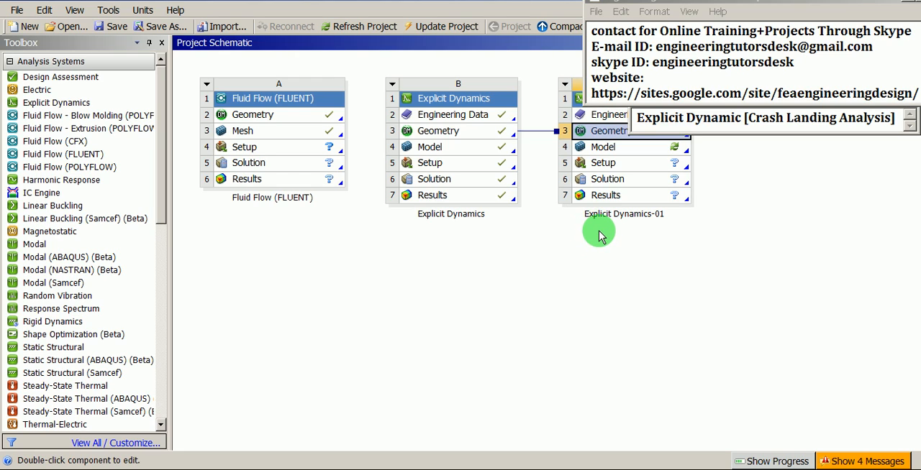
- Open the Model of Explicit Dynamics-01 for editing and close the message list
{"action": "left_click", "coordinate": [605, 149]}
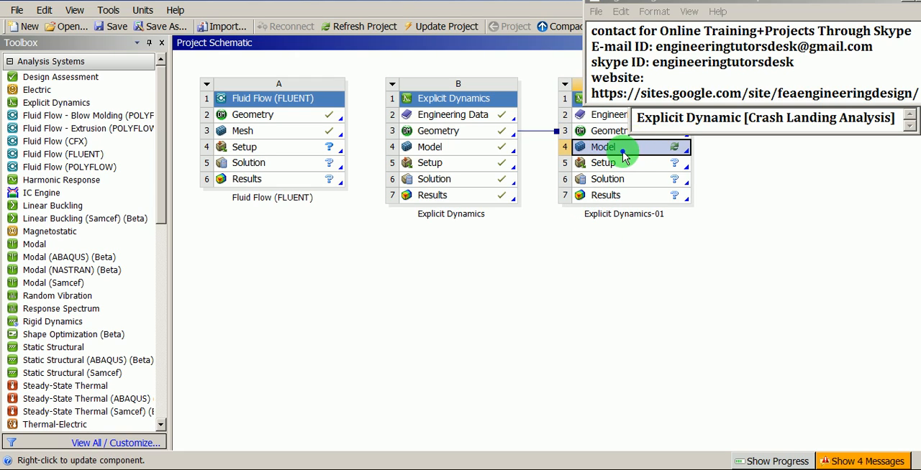
{"action": "right_click", "coordinate": [624, 158]}
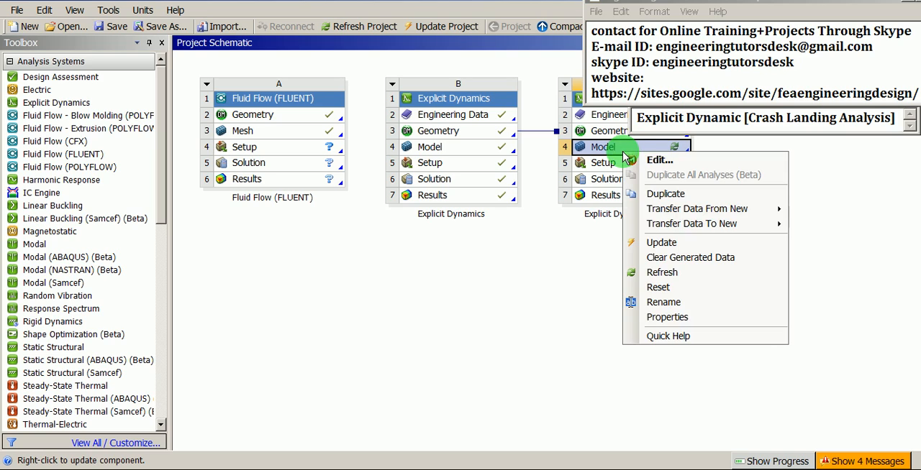
{"action": "left_click", "coordinate": [659, 161]}
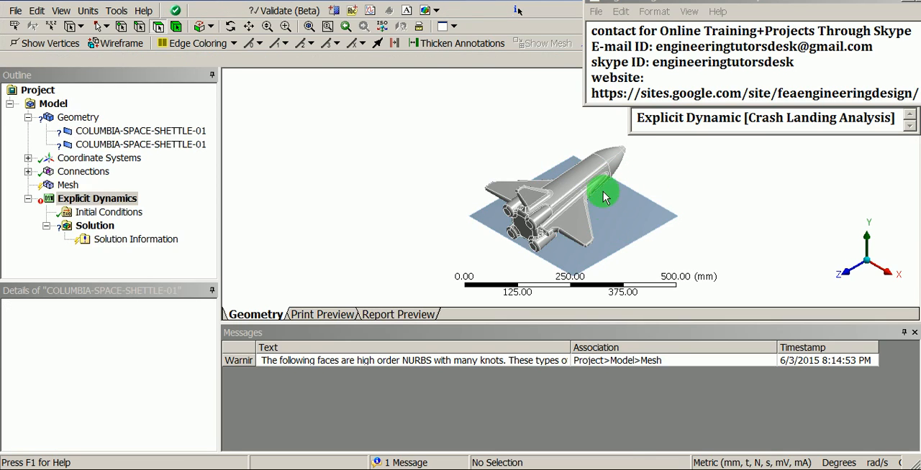
{"action": "scroll", "coordinate": [557, 206], "scroll_direction": "up", "scroll_amount": 4}
{"action": "middle_click_drag", "start_coordinate": [578, 207], "coordinate": [451, 214], "text": "ctrl"}
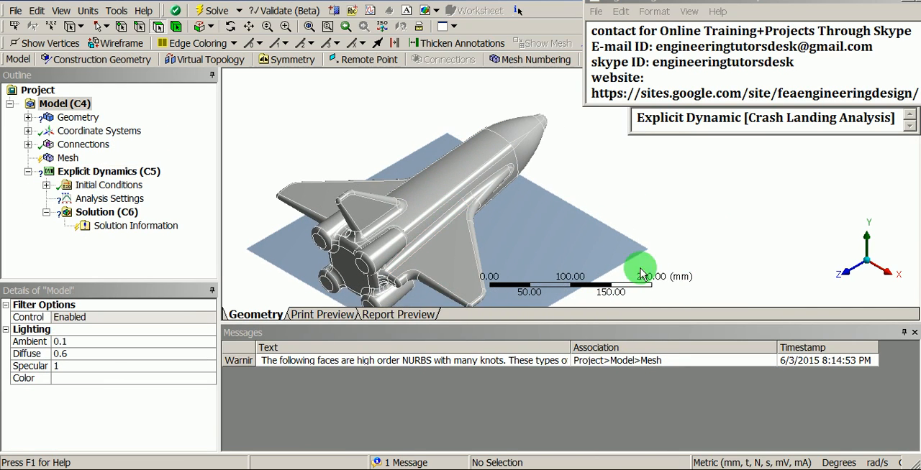
{"action": "left_click", "coordinate": [913, 336]}
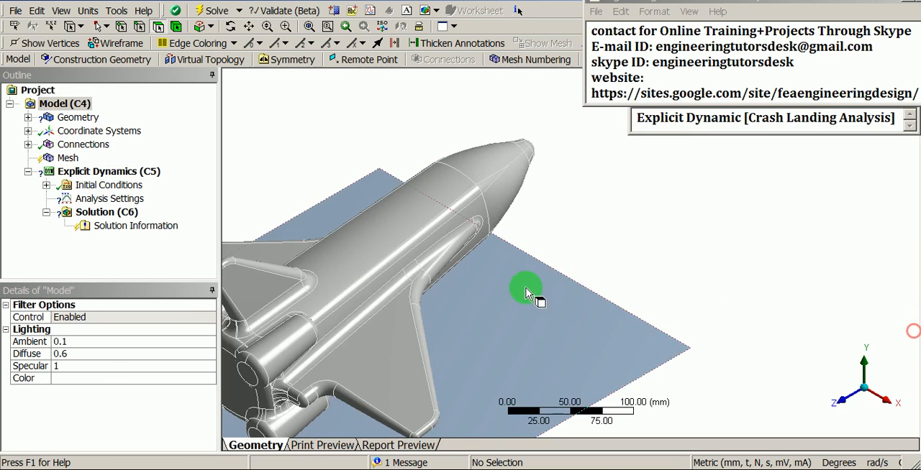
- Set the thickness of the space shuttle surface body to 0.5 mm
{"action": "middle_click_drag", "start_coordinate": [524, 287], "coordinate": [460, 261]}
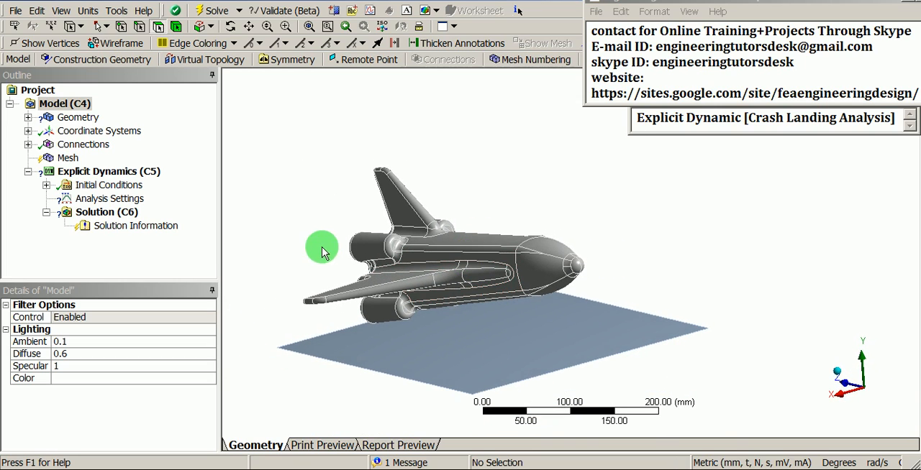
{"action": "left_click", "coordinate": [27, 117]}
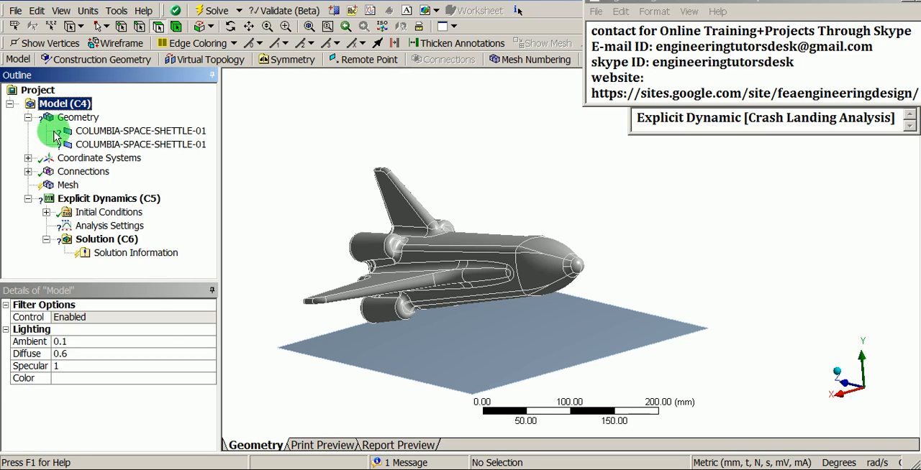
{"action": "left_click", "coordinate": [72, 131]}
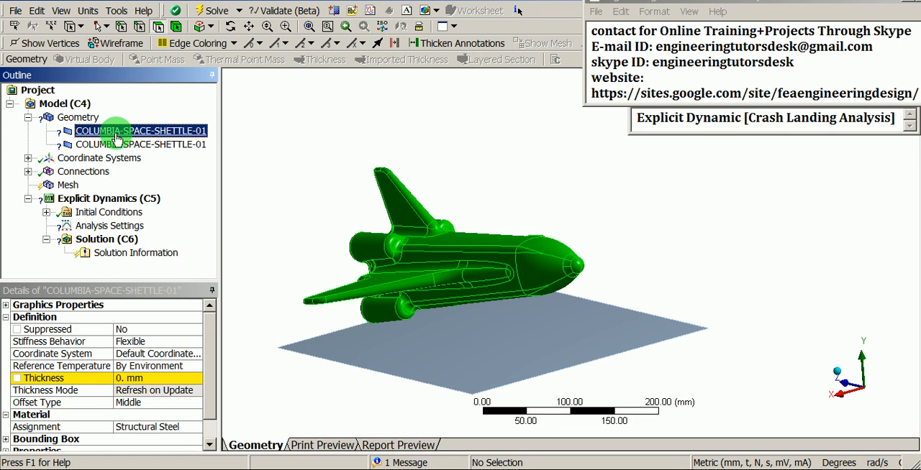
{"action": "left_click", "coordinate": [135, 377]}
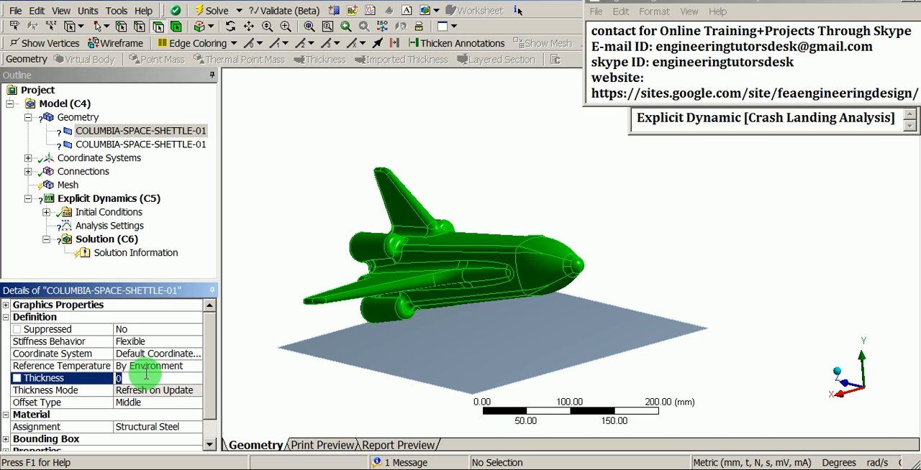
{"action": "type", "text": "0"}
{"action": "key", "text": "Return"}
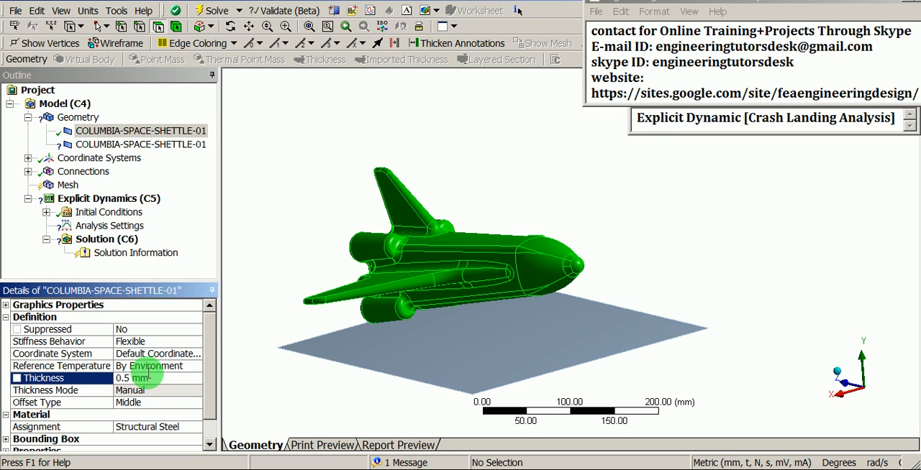
- Set the thickness of the flat ground surface body to 1 mm
{"action": "left_click", "coordinate": [157, 146]}
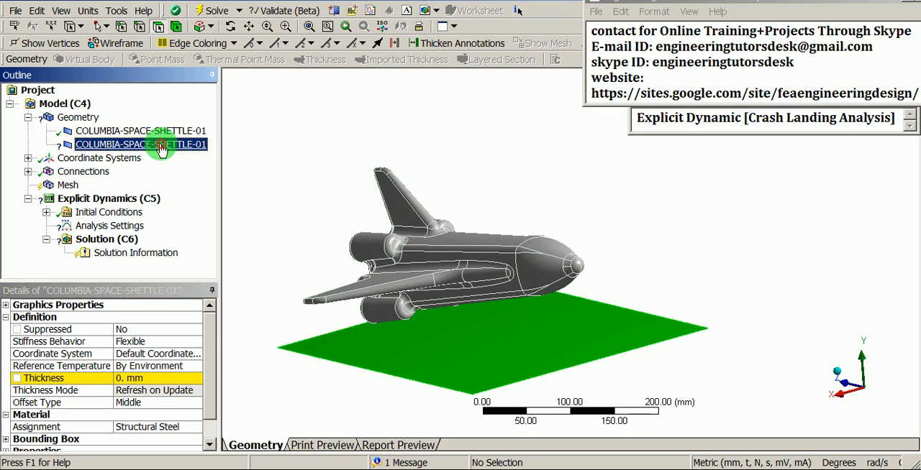
{"action": "left_click", "coordinate": [140, 379]}
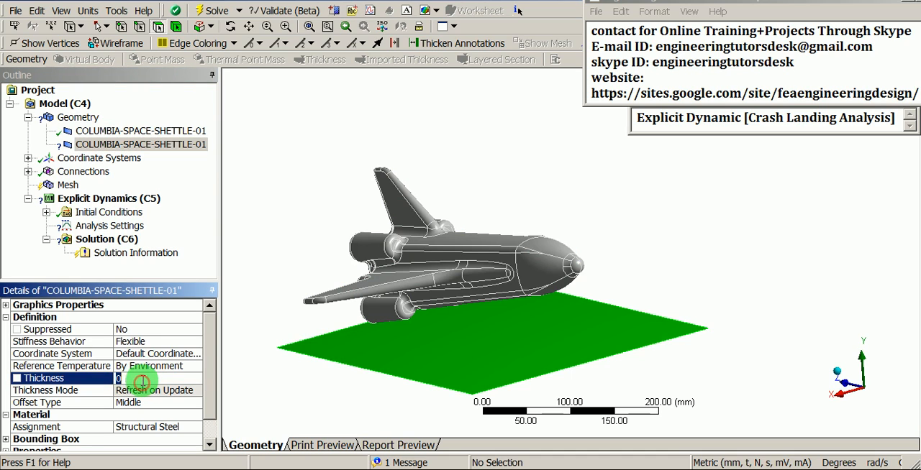
{"action": "type", "text": "1"}
{"action": "key", "text": "Return"}
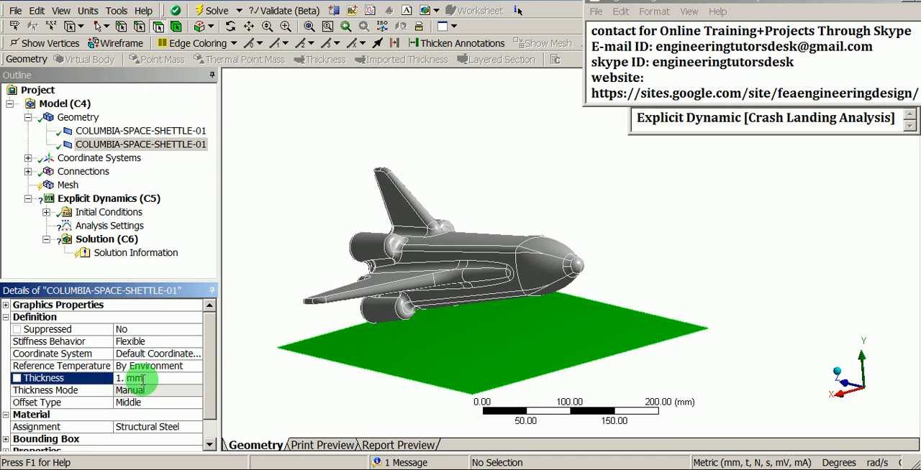
{"action": "scroll", "coordinate": [321, 160], "scroll_direction": "up", "scroll_amount": 2}
{"action": "scroll", "coordinate": [321, 160], "scroll_direction": "down", "scroll_amount": 2}
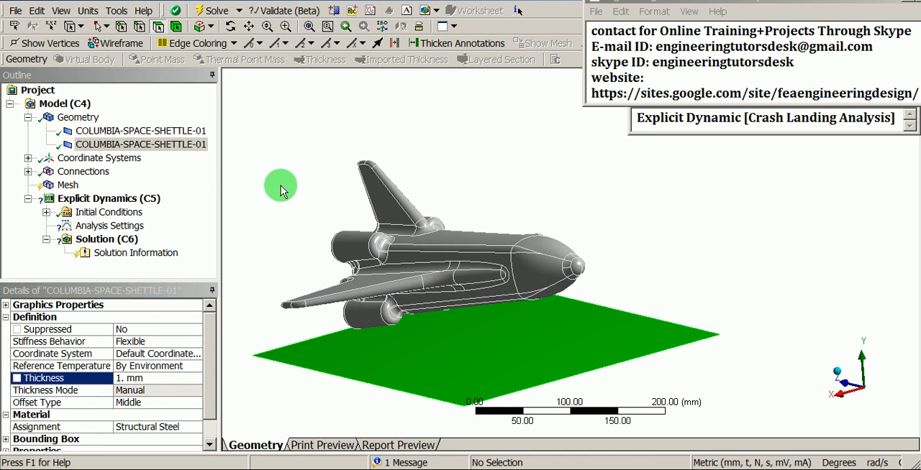
{"action": "left_click", "coordinate": [131, 130]}
{"action": "left_click", "coordinate": [132, 145], "text": "ctrl"}
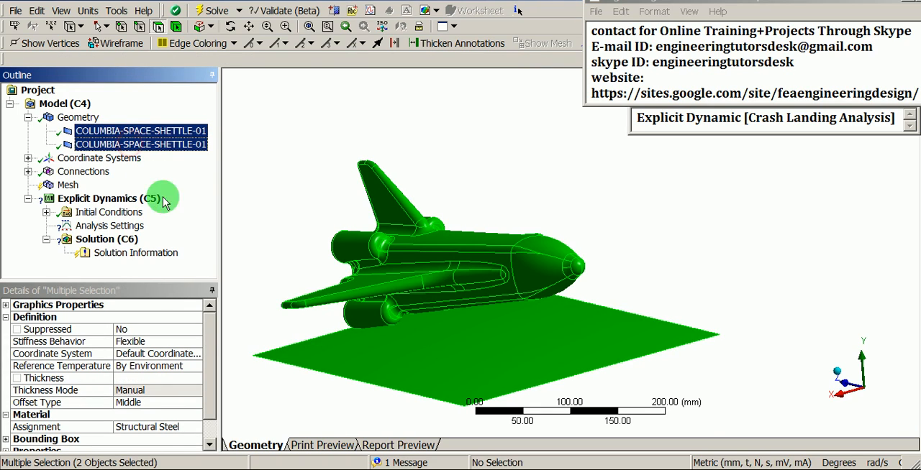
{"action": "left_click", "coordinate": [208, 350]}
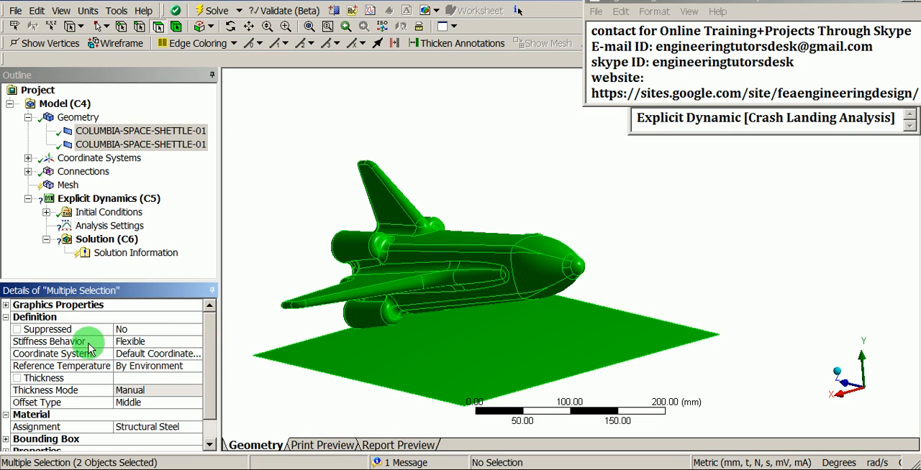
{"action": "left_click", "coordinate": [139, 347]}
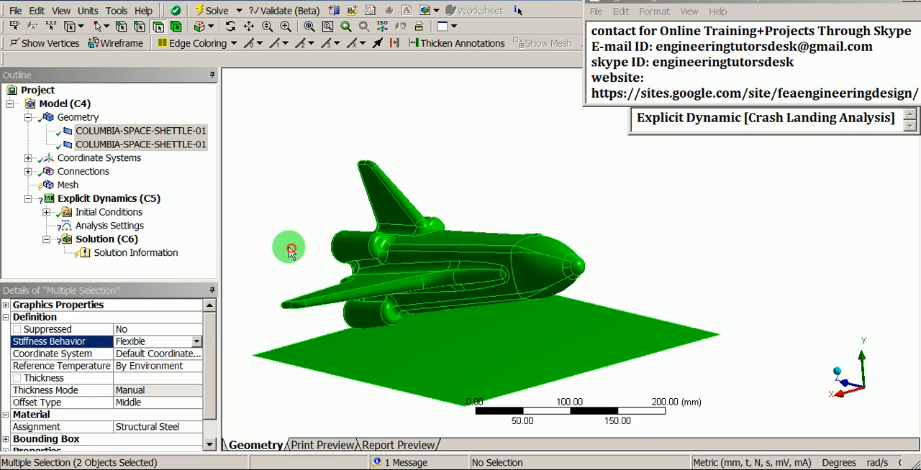
- Set the stiffness behavior of the flat ground surface body to Rigid
{"action": "left_click", "coordinate": [155, 144]}
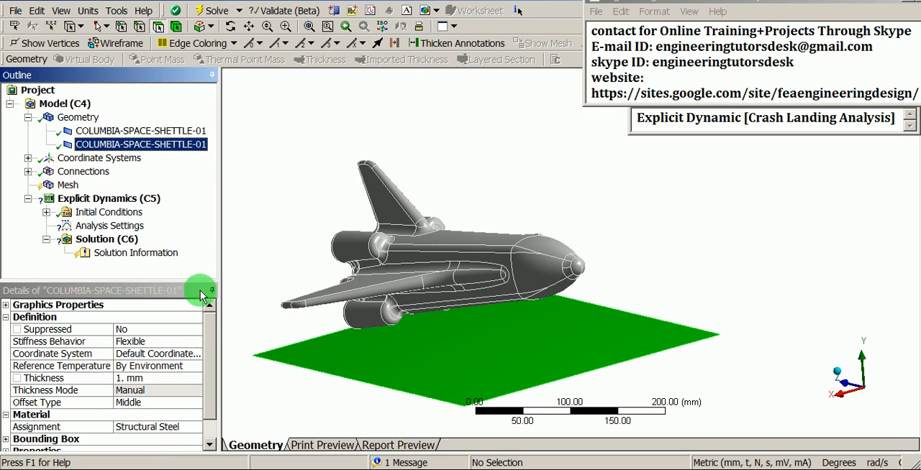
{"action": "left_click", "coordinate": [192, 342]}
{"action": "left_click", "coordinate": [196, 342]}
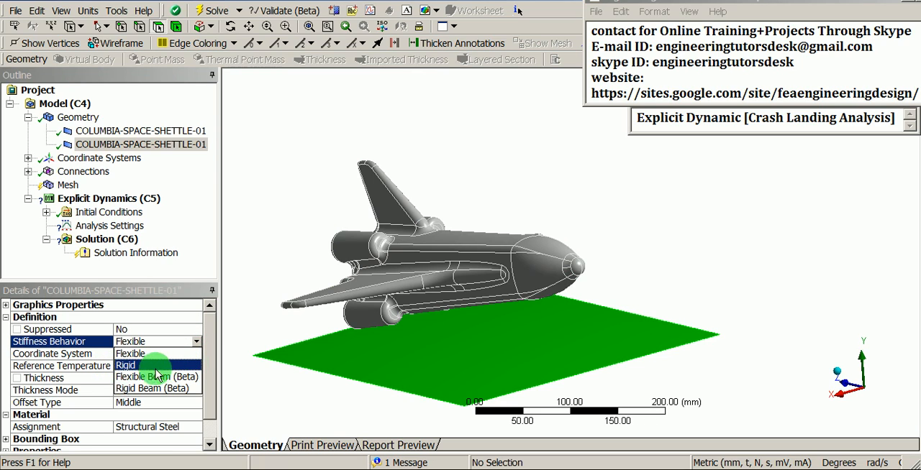
{"action": "left_click", "coordinate": [124, 366]}
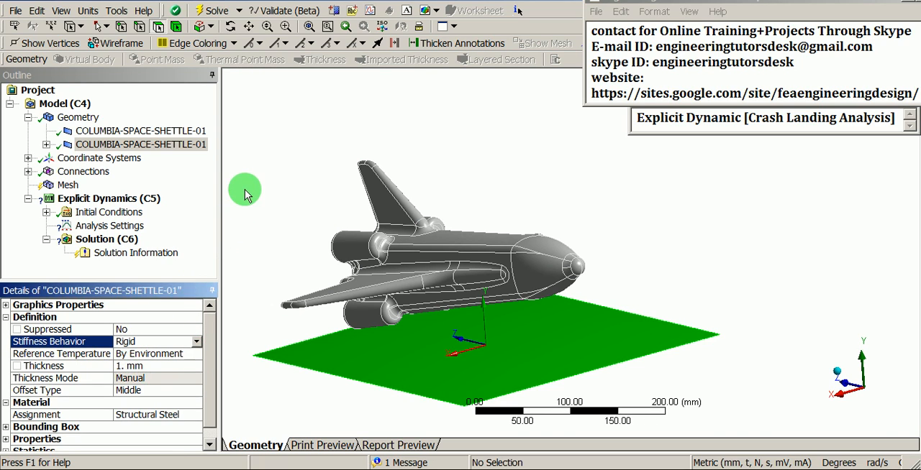
- Check the material assignment shared by the space shuttle and ground surface bodies
{"action": "left_click", "coordinate": [177, 133]}
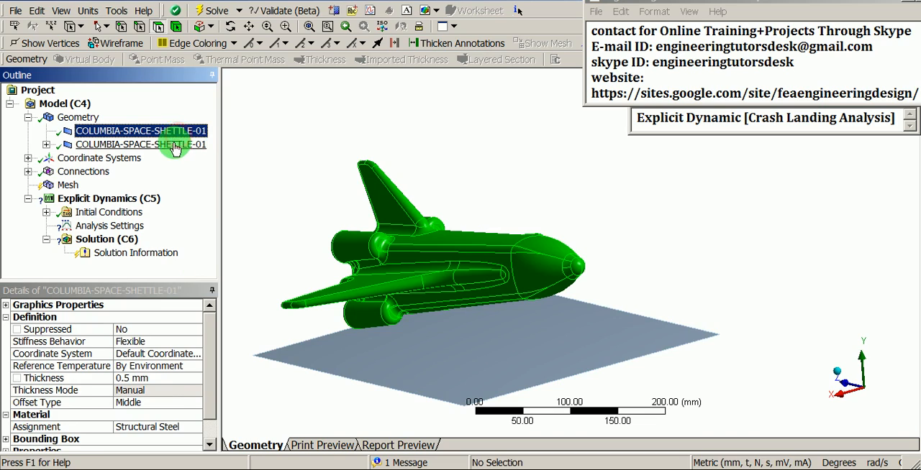
{"action": "left_click", "coordinate": [175, 146], "text": "ctrl"}
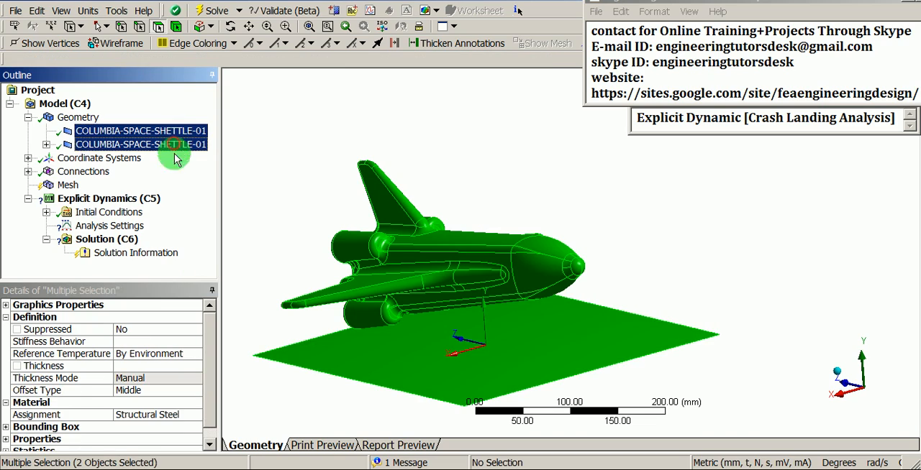
{"action": "left_click", "coordinate": [208, 374]}
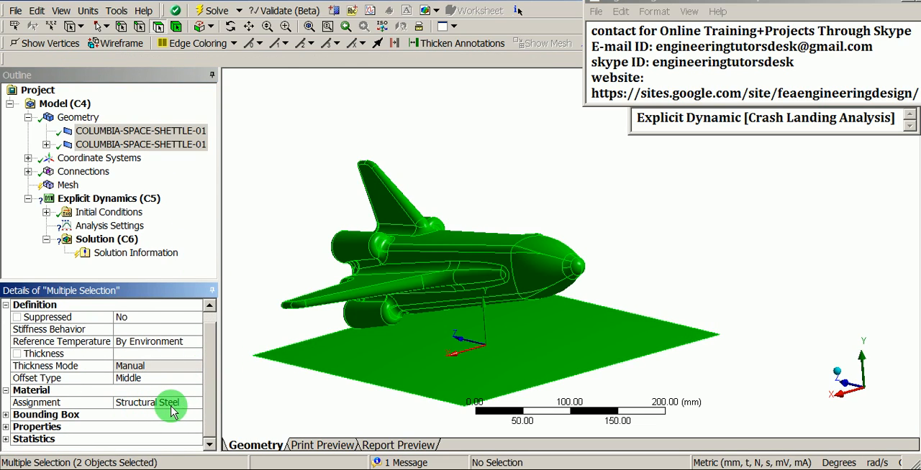
{"action": "left_click", "coordinate": [263, 403]}
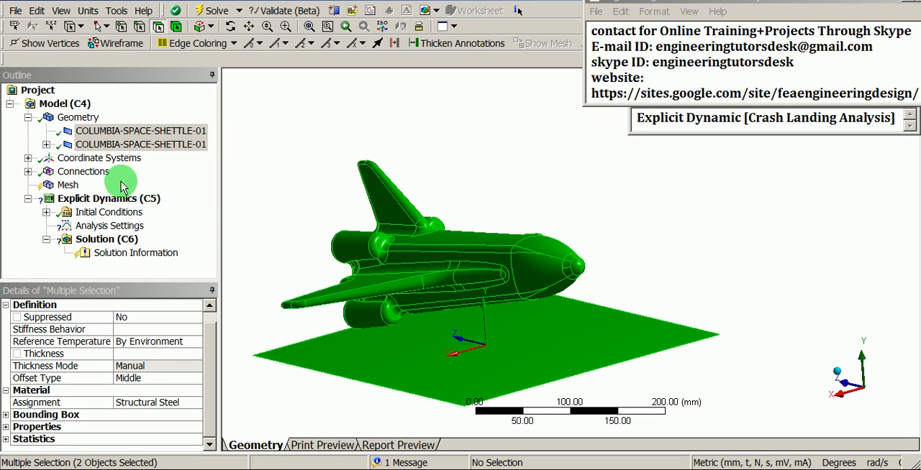
- Insert a mesh sizing control and scope it to the space shuttle body
{"action": "left_click", "coordinate": [67, 186]}
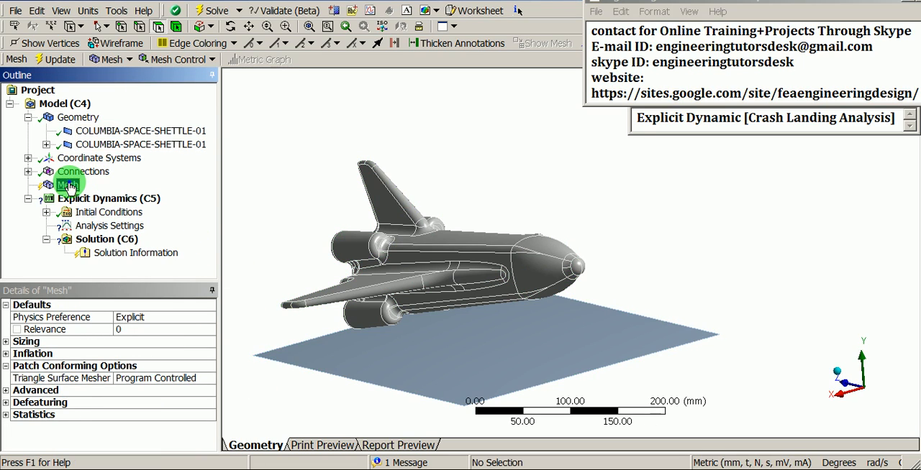
{"action": "right_click", "coordinate": [68, 187]}
{"action": "mouse_move", "coordinate": [79, 190]}
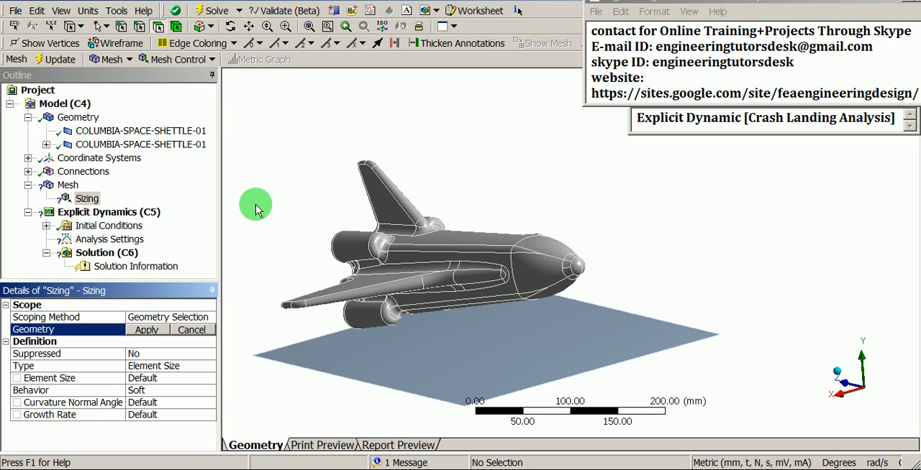
{"action": "left_click", "coordinate": [178, 32]}
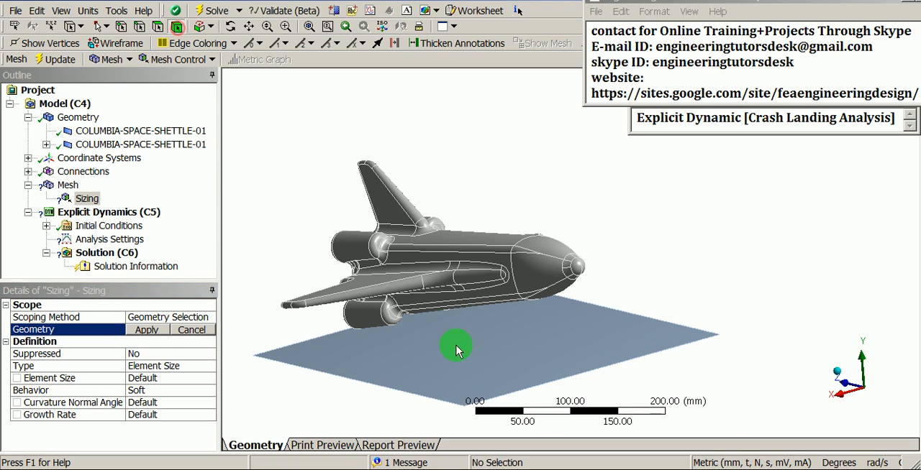
{"action": "scroll", "coordinate": [457, 349], "scroll_direction": "up", "scroll_amount": 3}
{"action": "middle_click_drag", "start_coordinate": [436, 288], "coordinate": [581, 322]}
{"action": "left_click", "coordinate": [520, 287]}
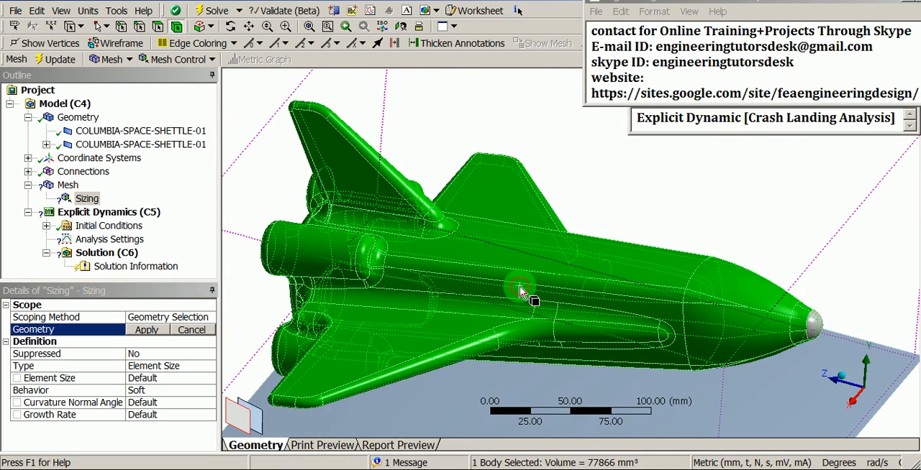
{"action": "left_click", "coordinate": [146, 331]}
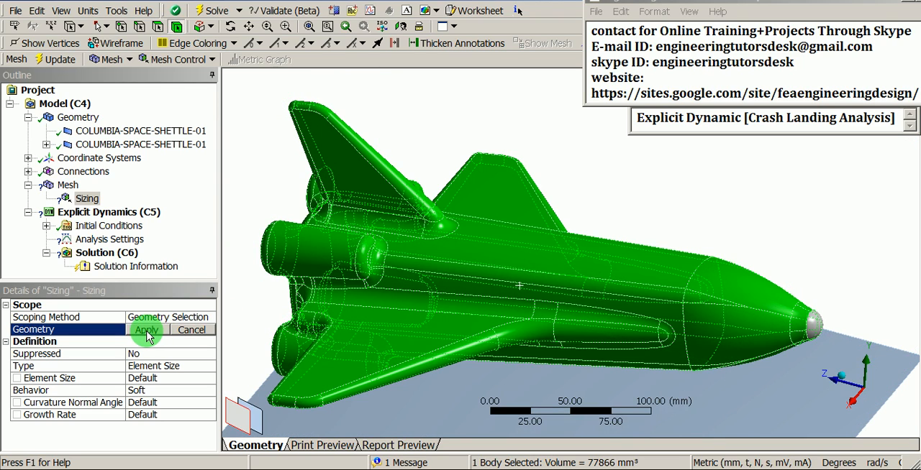
{"action": "left_click", "coordinate": [146, 330]}
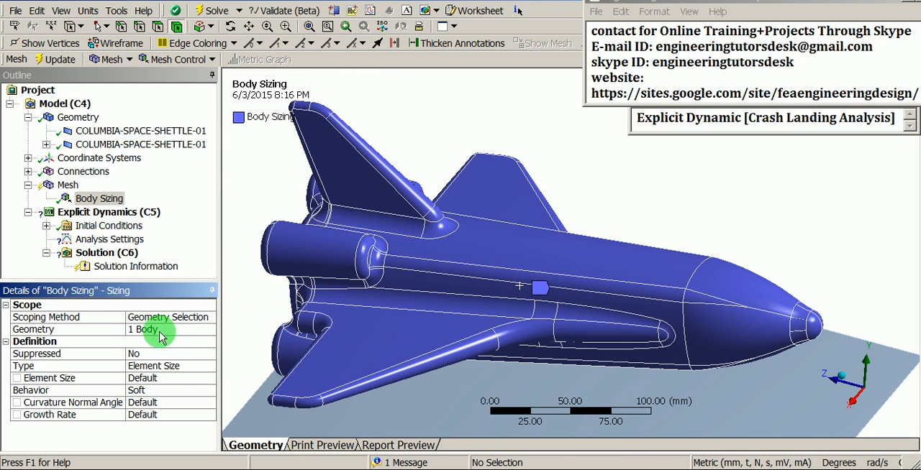
- Set the body sizing's element size to 5 mm and its behavior to Hard
{"action": "left_click", "coordinate": [172, 378]}
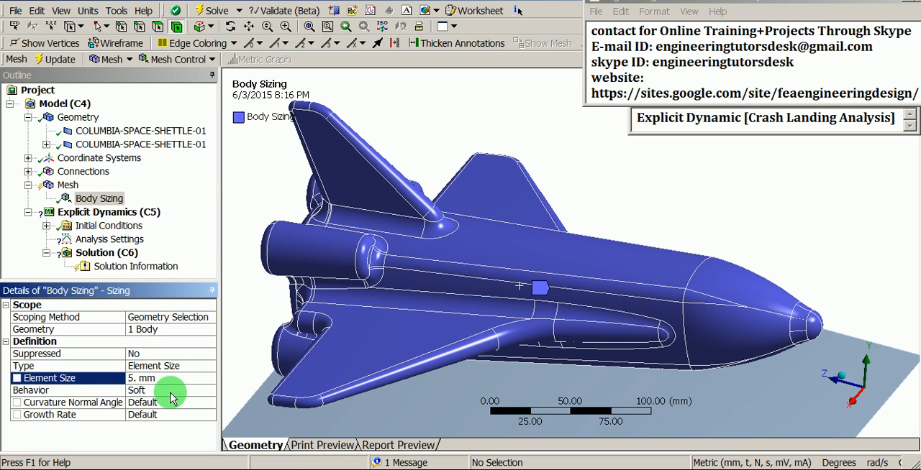
{"action": "left_click", "coordinate": [165, 390]}
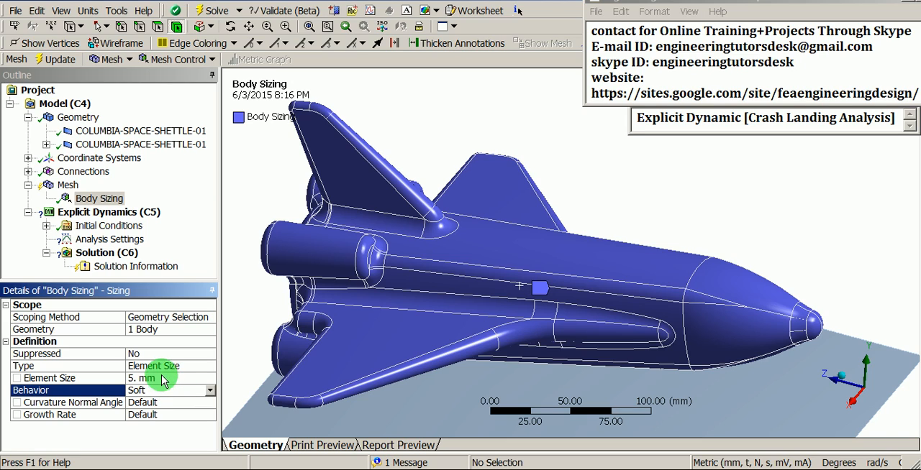
{"action": "left_click", "coordinate": [209, 391]}
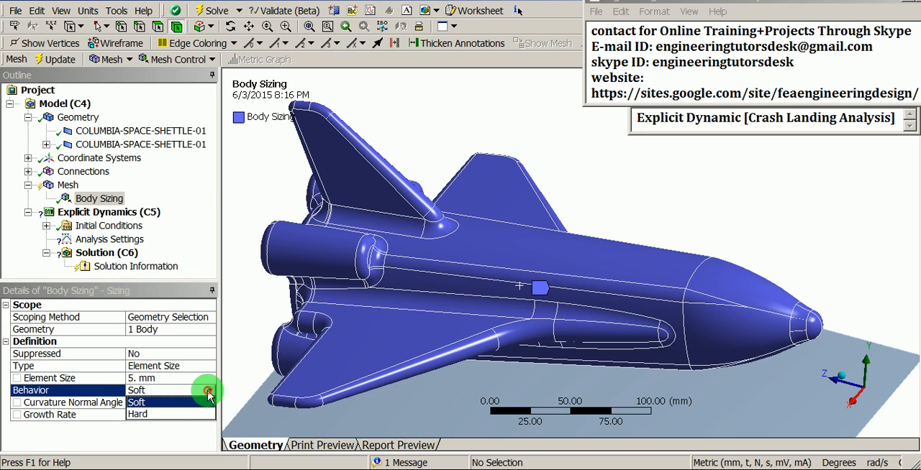
{"action": "left_click", "coordinate": [162, 416]}
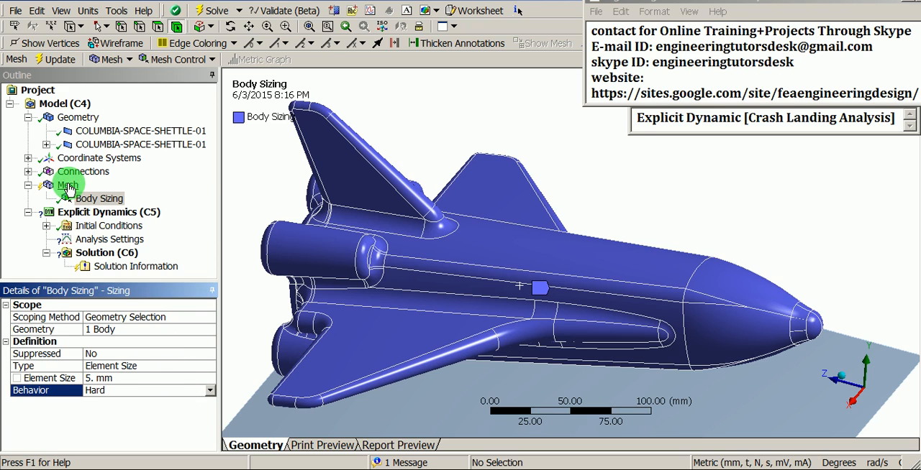
- Generate the mesh for the shuttle and ground bodies and close the message list
{"action": "right_click", "coordinate": [66, 185]}
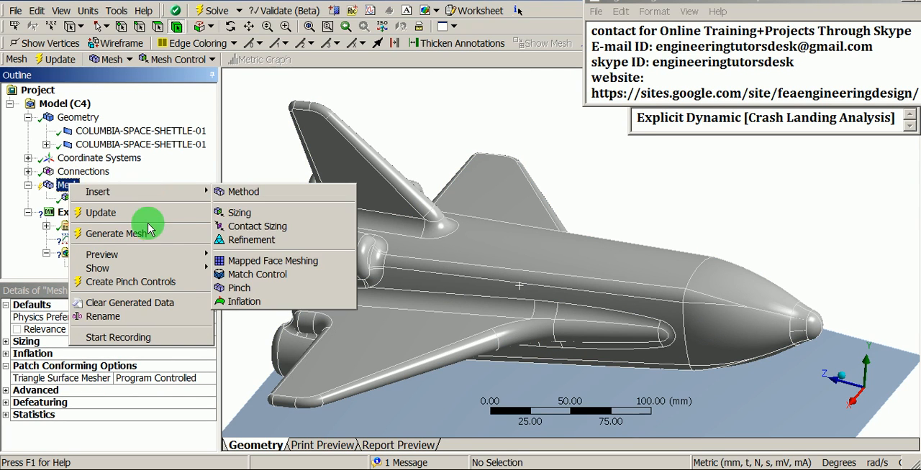
{"action": "left_click", "coordinate": [129, 235]}
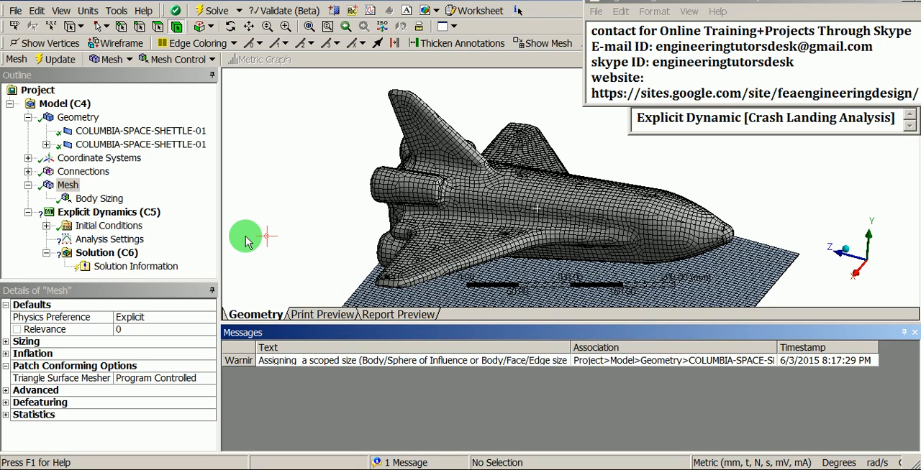
{"action": "left_click", "coordinate": [914, 333]}
{"action": "mouse_move", "coordinate": [589, 317]}
{"action": "middle_mouse_down"}
{"action": "mouse_move", "coordinate": [576, 302]}
{"action": "mouse_move", "coordinate": [576, 277]}
{"action": "mouse_move", "coordinate": [473, 249]}
{"action": "mouse_move", "coordinate": [737, 245]}
{"action": "mouse_move", "coordinate": [655, 318]}
{"action": "mouse_move", "coordinate": [616, 264]}
{"action": "mouse_move", "coordinate": [646, 264]}
{"action": "mouse_move", "coordinate": [651, 288]}
{"action": "mouse_move", "coordinate": [643, 220]}
{"action": "mouse_move", "coordinate": [489, 257]}
{"action": "mouse_move", "coordinate": [790, 273]}
{"action": "mouse_move", "coordinate": [845, 288]}
{"action": "mouse_move", "coordinate": [822, 304]}
{"action": "mouse_move", "coordinate": [591, 287]}
{"action": "mouse_move", "coordinate": [489, 254]}
{"action": "mouse_move", "coordinate": [487, 206]}
{"action": "mouse_move", "coordinate": [390, 223]}
{"action": "mouse_move", "coordinate": [501, 276]}
{"action": "mouse_move", "coordinate": [458, 323]}
{"action": "middle_mouse_up"}
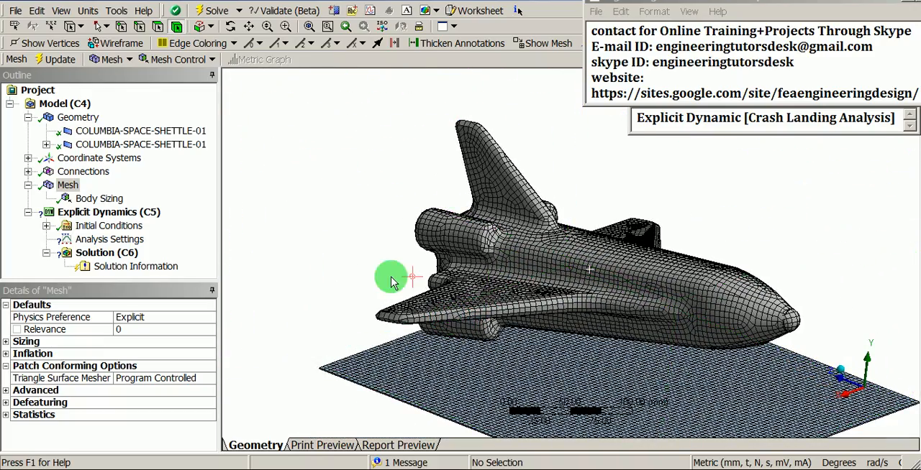
- Review the definition properties of the two meshed surface bodies together
{"action": "left_click", "coordinate": [157, 133]}
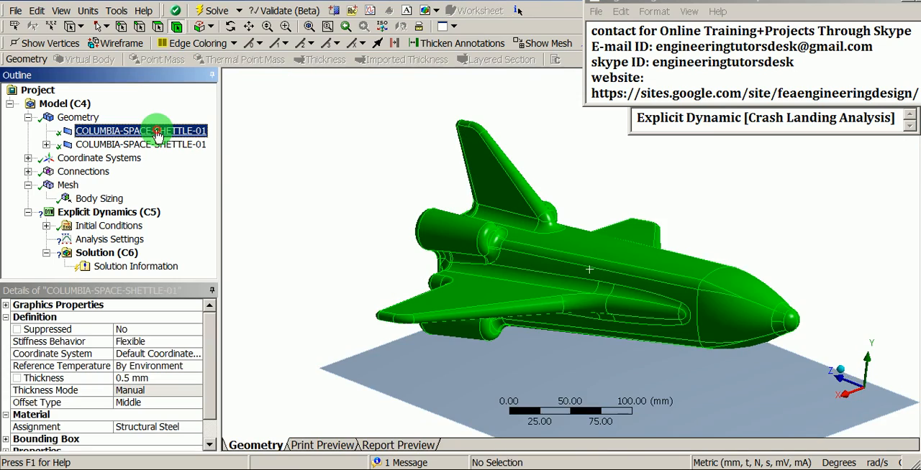
{"action": "left_click", "coordinate": [146, 146], "text": "ctrl"}
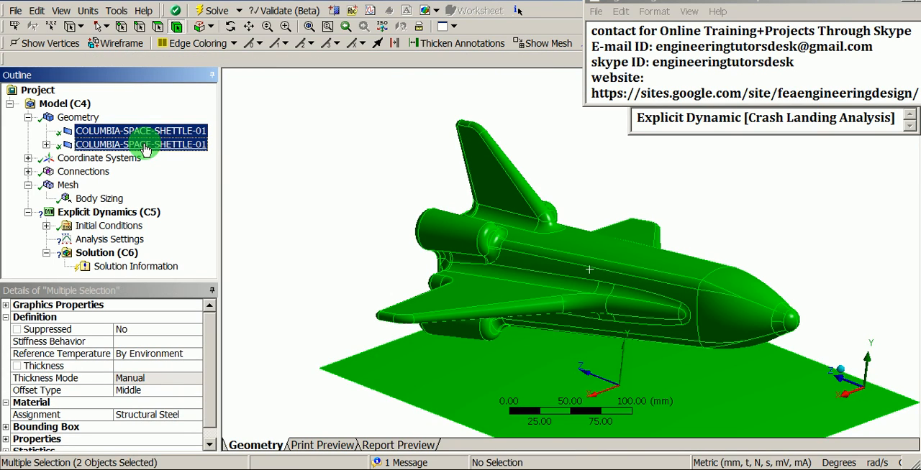
{"action": "left_click", "coordinate": [325, 197]}
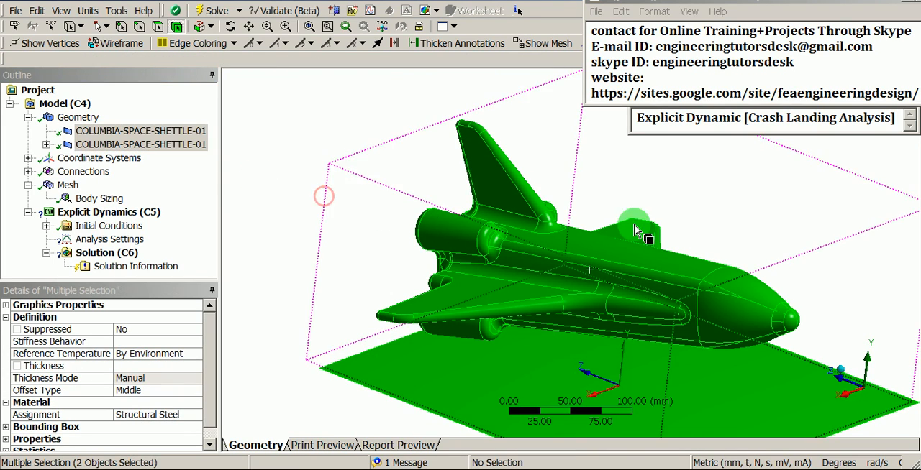
{"action": "left_click", "coordinate": [329, 207]}
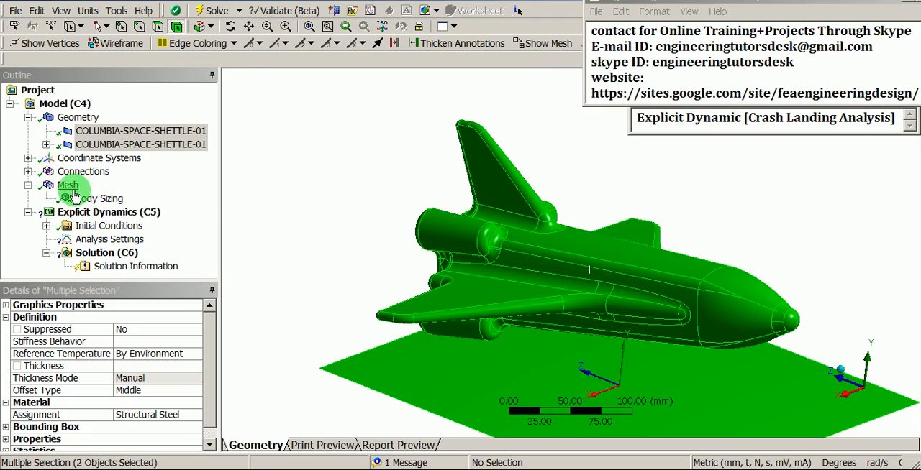
- Examine the mesh up close at the ground surface's corner, including the shell thickness along its edge
{"action": "left_click", "coordinate": [68, 185]}
{"action": "scroll", "coordinate": [461, 254], "scroll_direction": "up", "scroll_amount": 2}
{"action": "middle_click_drag", "start_coordinate": [461, 255], "coordinate": [387, 289]}
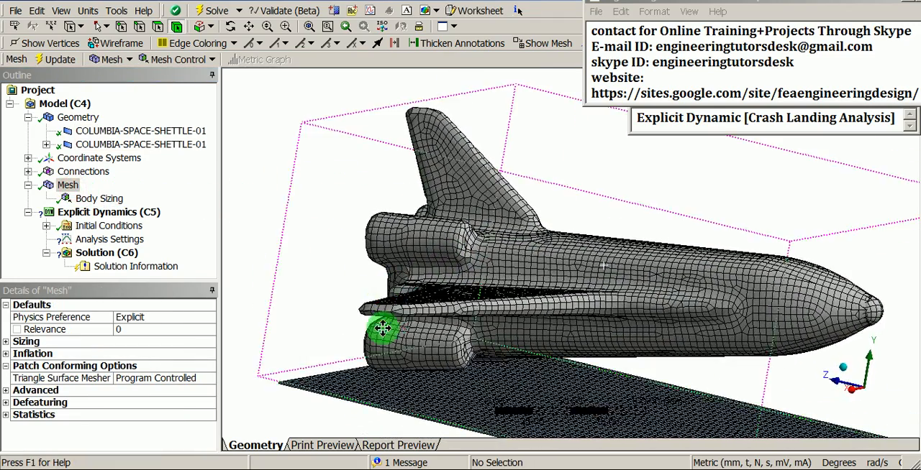
{"action": "middle_click_drag", "start_coordinate": [382, 329], "coordinate": [512, 229], "text": "ctrl"}
{"action": "middle_click_drag", "start_coordinate": [423, 337], "coordinate": [436, 221], "text": "shift"}
{"action": "middle_click_drag", "start_coordinate": [354, 346], "coordinate": [405, 260]}
{"action": "middle_click_drag", "start_coordinate": [320, 349], "coordinate": [549, 271], "text": "ctrl"}
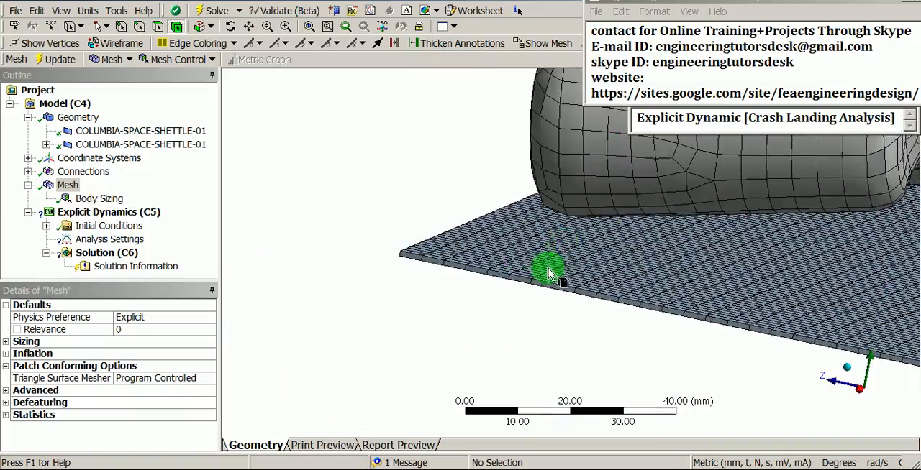
{"action": "middle_click_drag", "start_coordinate": [461, 329], "coordinate": [473, 189], "text": "shift"}
{"action": "middle_click_drag", "start_coordinate": [343, 261], "coordinate": [585, 272], "text": "ctrl"}
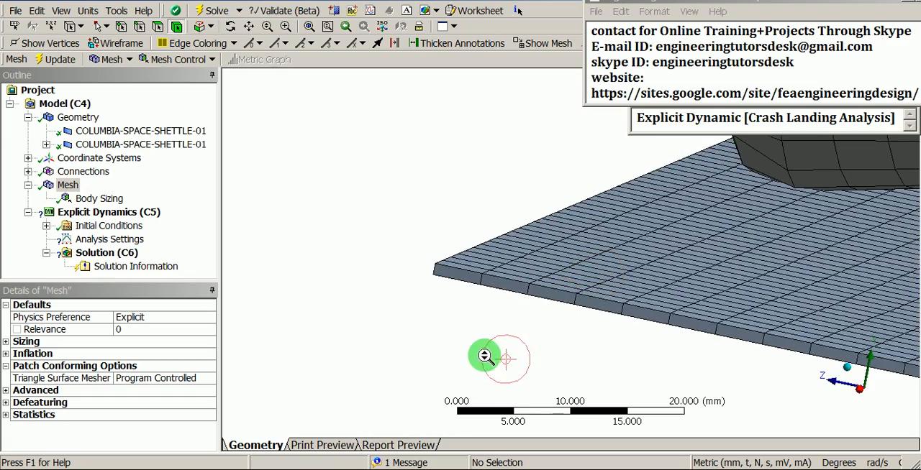
{"action": "middle_click_drag", "start_coordinate": [487, 355], "coordinate": [498, 242], "text": "shift"}
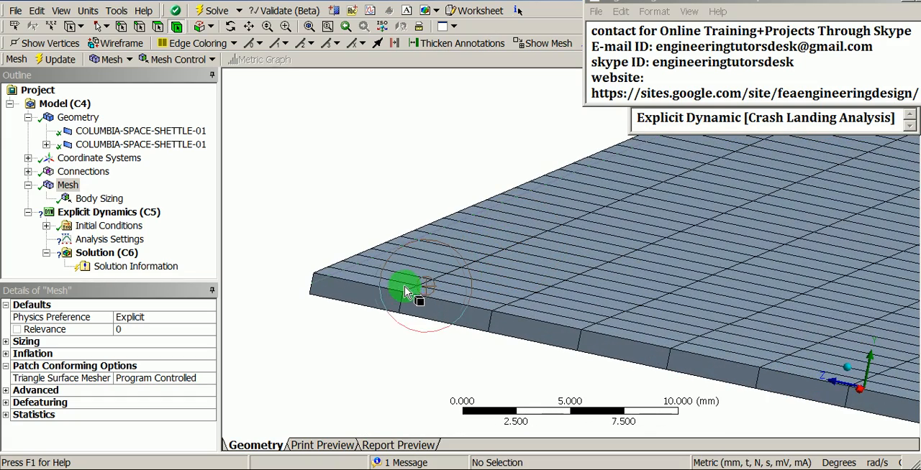
{"action": "left_click", "coordinate": [351, 293]}
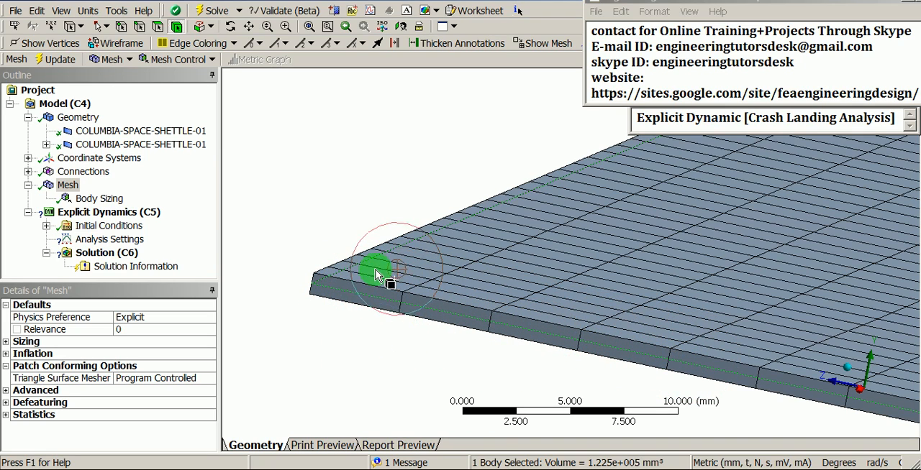
{"action": "scroll", "coordinate": [369, 299], "scroll_direction": "down", "scroll_amount": 2}
{"action": "scroll", "coordinate": [388, 291], "scroll_direction": "up", "scroll_amount": 2}
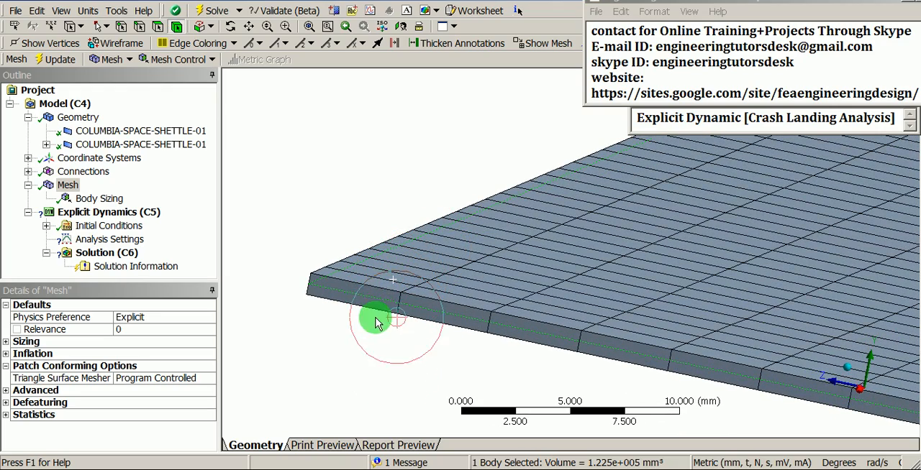
{"action": "scroll", "coordinate": [376, 264], "scroll_direction": "up", "scroll_amount": 3}
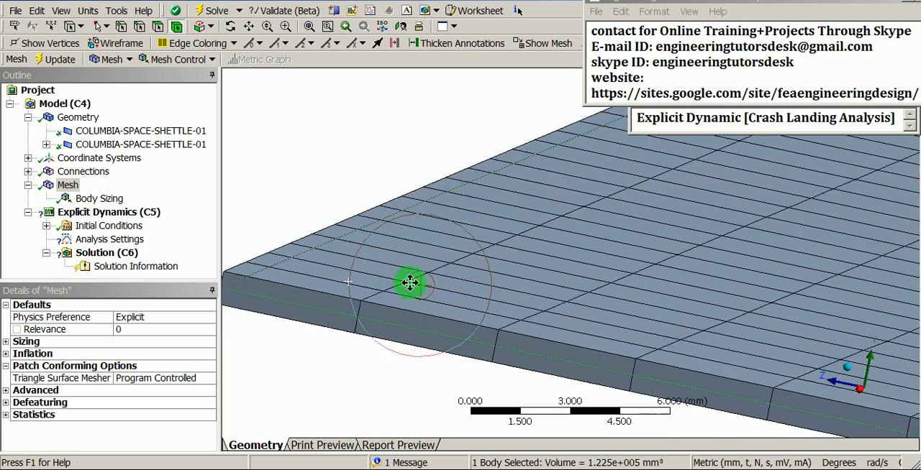
{"action": "scroll", "coordinate": [515, 268], "scroll_direction": "down", "scroll_amount": 1}
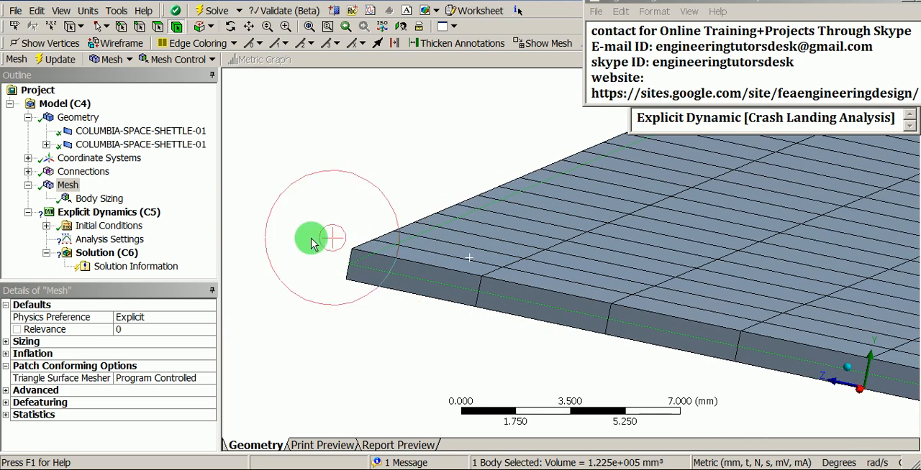
- Set the offset type of the space shuttle surface body to Top
{"action": "left_click", "coordinate": [157, 137]}
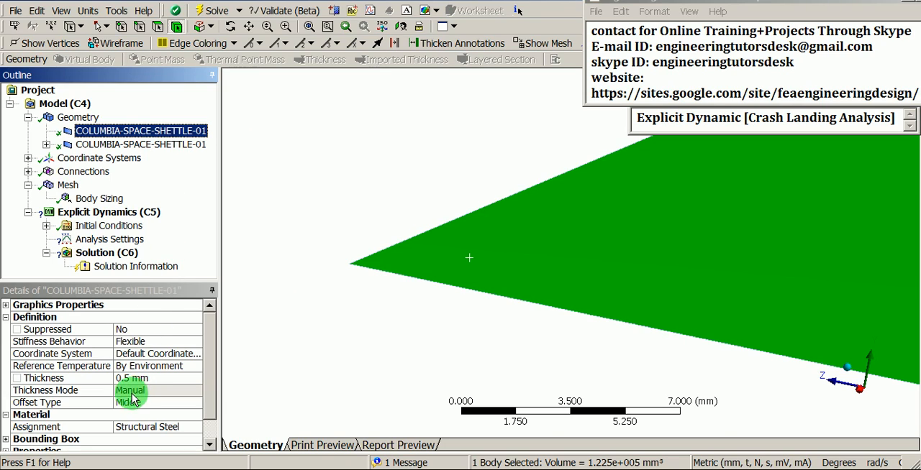
{"action": "left_click", "coordinate": [184, 403]}
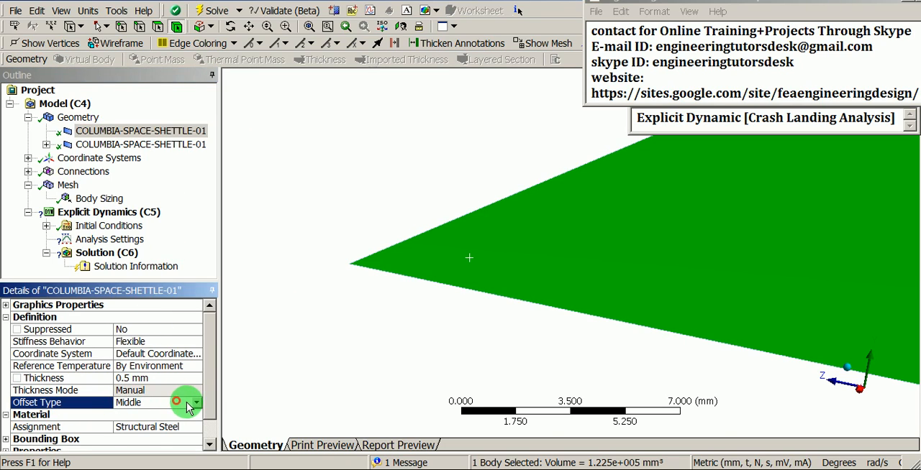
{"action": "left_click", "coordinate": [195, 403]}
{"action": "left_click", "coordinate": [137, 415]}
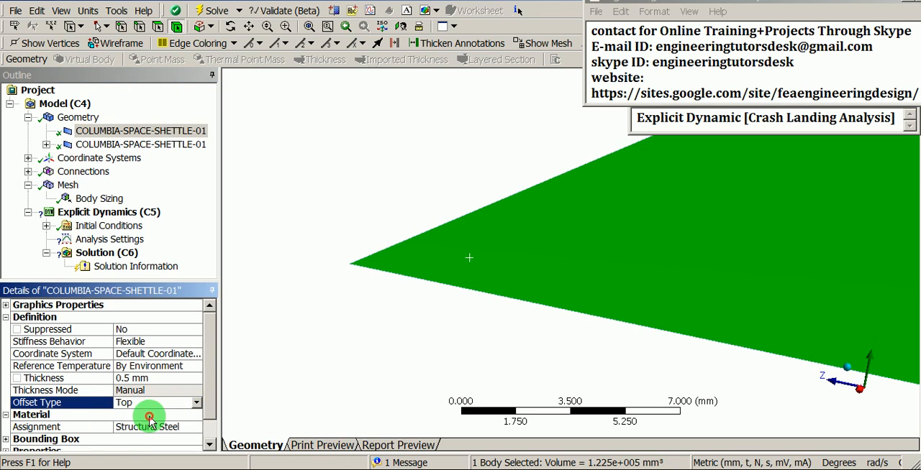
{"action": "left_click", "coordinate": [323, 365]}
- Recheck the displayed shell thickness and offset of the mesh at the ground surface's corner
{"action": "left_click", "coordinate": [68, 185]}
{"action": "left_click", "coordinate": [389, 239]}
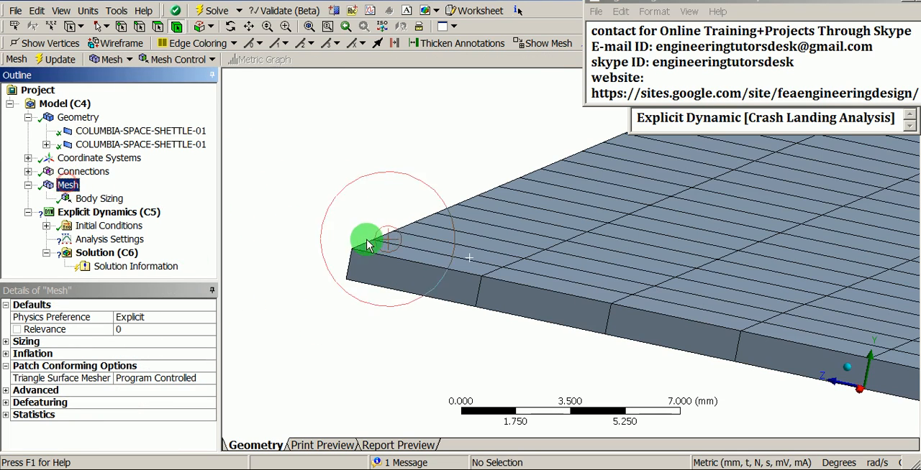
{"action": "left_click", "coordinate": [426, 248]}
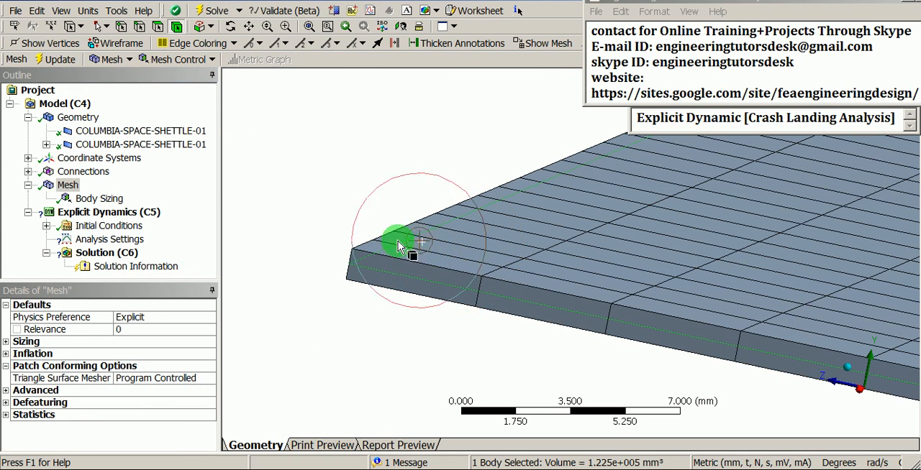
{"action": "left_click", "coordinate": [484, 256]}
{"action": "left_click", "coordinate": [508, 208]}
{"action": "left_click", "coordinate": [364, 190]}
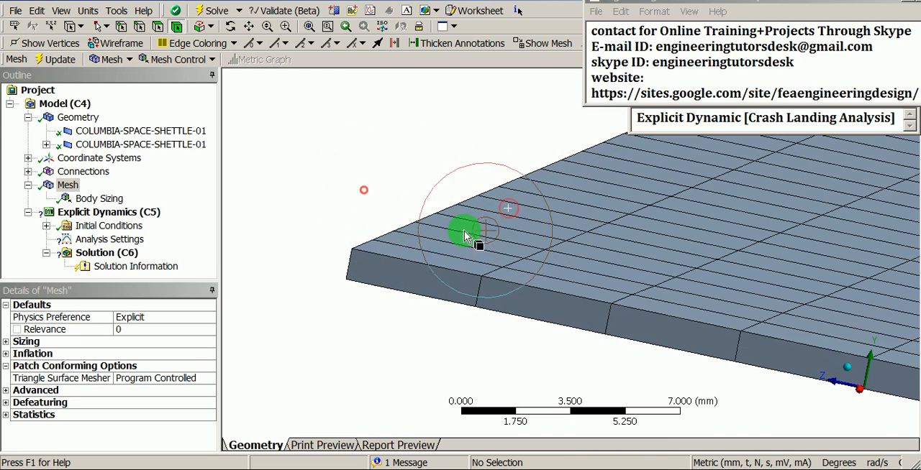
- Set the offset type of the space shuttle surface body to Bottom and that of the ground surface body to Top
{"action": "left_click", "coordinate": [477, 238]}
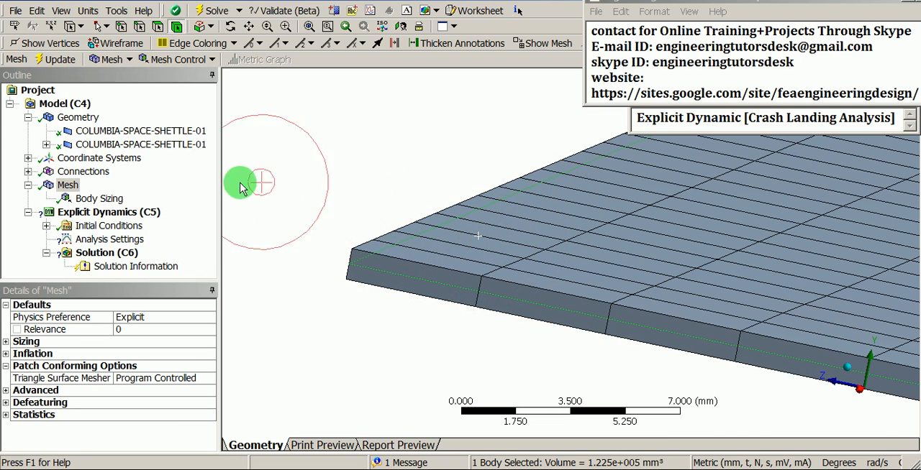
{"action": "left_click", "coordinate": [118, 133]}
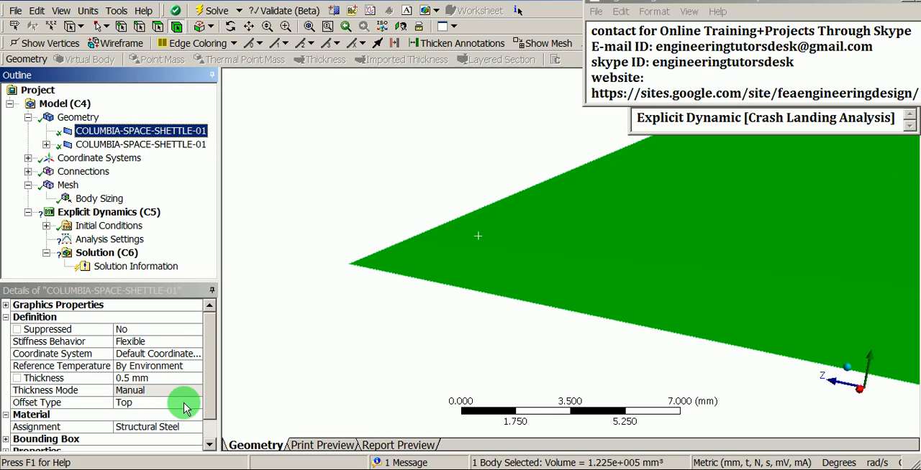
{"action": "left_click", "coordinate": [326, 309]}
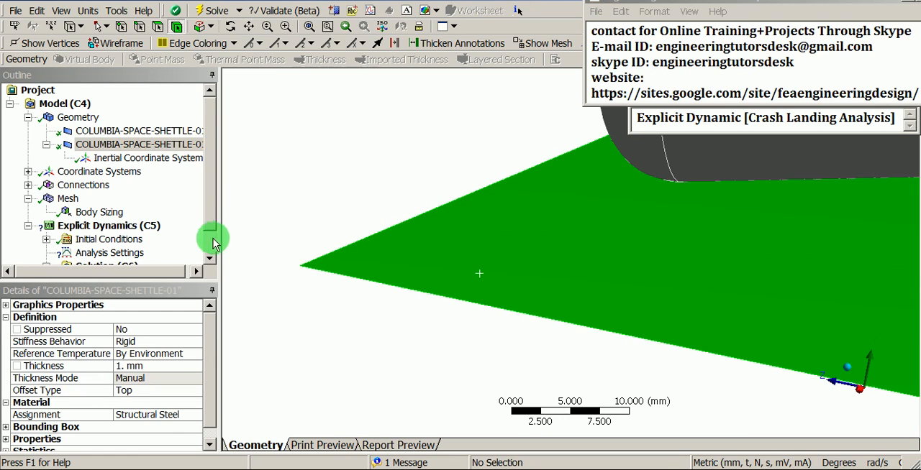
- Compare the thickness and offset type of the space shuttle body with those of the ground surface body
{"action": "left_click", "coordinate": [154, 133]}
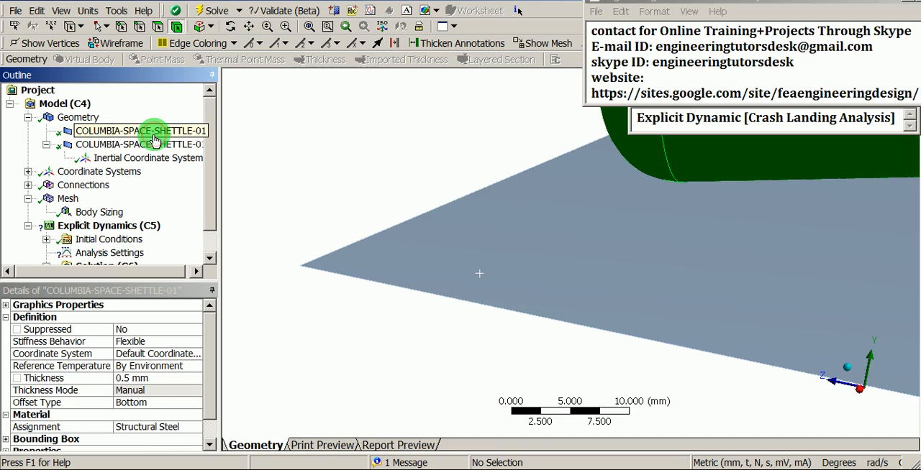
{"action": "left_click", "coordinate": [153, 145]}
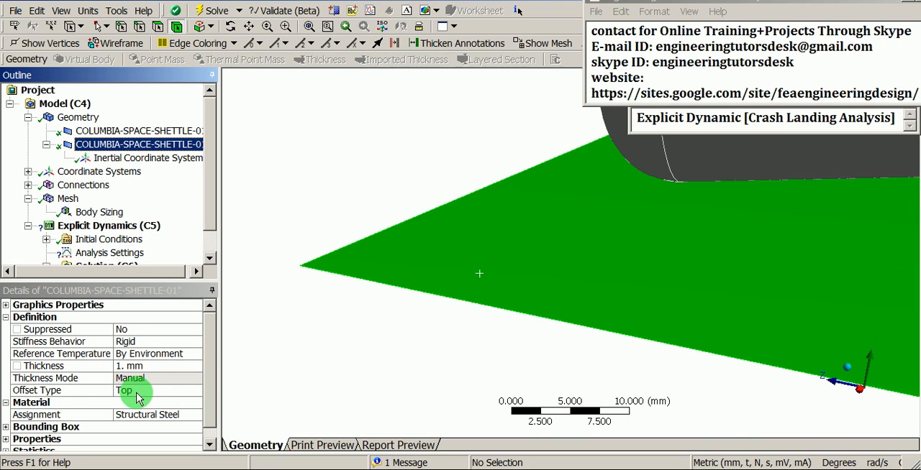
{"action": "left_click", "coordinate": [444, 259]}
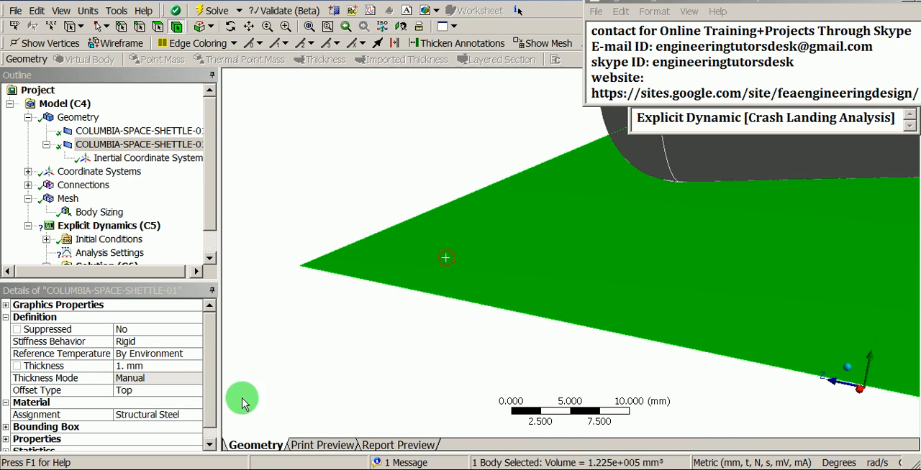
{"action": "left_click", "coordinate": [83, 400]}
{"action": "left_click", "coordinate": [301, 371]}
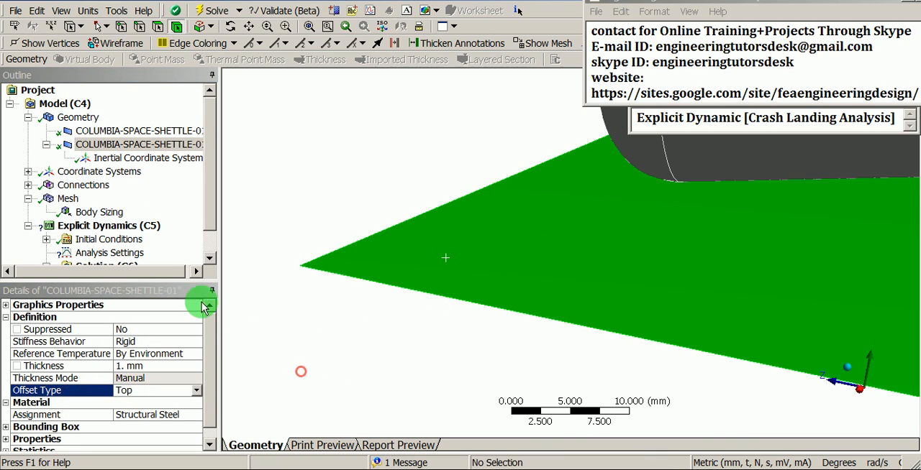
- Inspect the mesh with the ground body highlighted, from its corner to the rear of the space shuttle
{"action": "left_click", "coordinate": [67, 200]}
{"action": "left_click", "coordinate": [355, 249]}
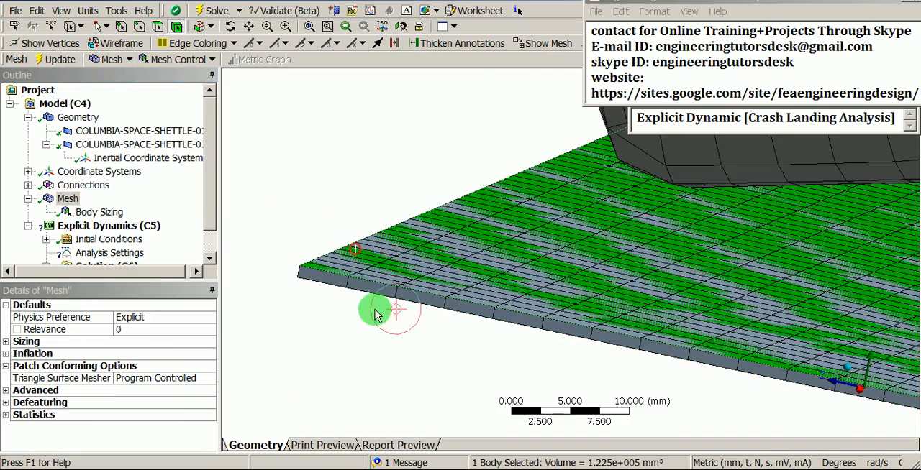
{"action": "middle_click_drag", "start_coordinate": [376, 311], "coordinate": [395, 298], "text": "shift"}
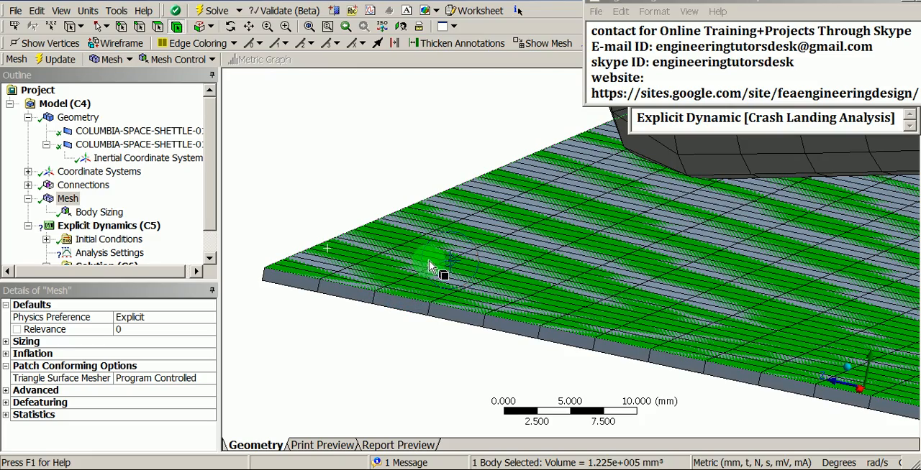
{"action": "middle_click_drag", "start_coordinate": [436, 254], "coordinate": [425, 319], "text": "shift"}
{"action": "middle_click_drag", "start_coordinate": [472, 236], "coordinate": [482, 263], "text": "ctrl"}
{"action": "scroll", "coordinate": [483, 263], "scroll_direction": "down", "scroll_amount": 2}
{"action": "middle_click_drag", "start_coordinate": [563, 267], "coordinate": [329, 328], "text": "ctrl"}
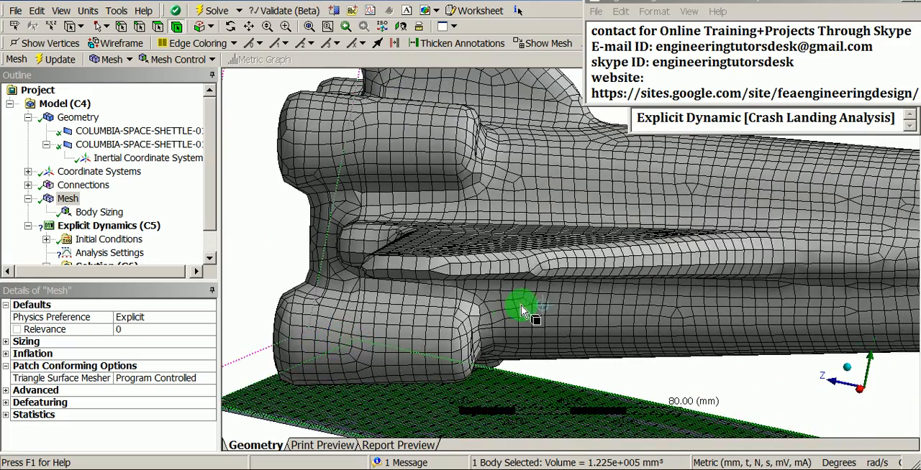
{"action": "middle_click_drag", "start_coordinate": [524, 310], "coordinate": [478, 351], "text": "ctrl"}
- Set the offset type of the 0.5 mm thick space shuttle body to Top
{"action": "left_click", "coordinate": [138, 134]}
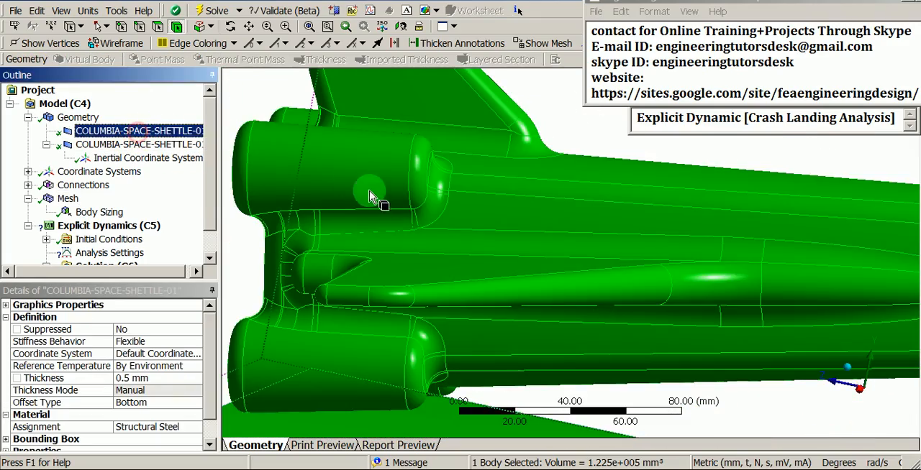
{"action": "middle_click_drag", "start_coordinate": [380, 204], "coordinate": [477, 212], "text": "ctrl"}
{"action": "left_click", "coordinate": [191, 402]}
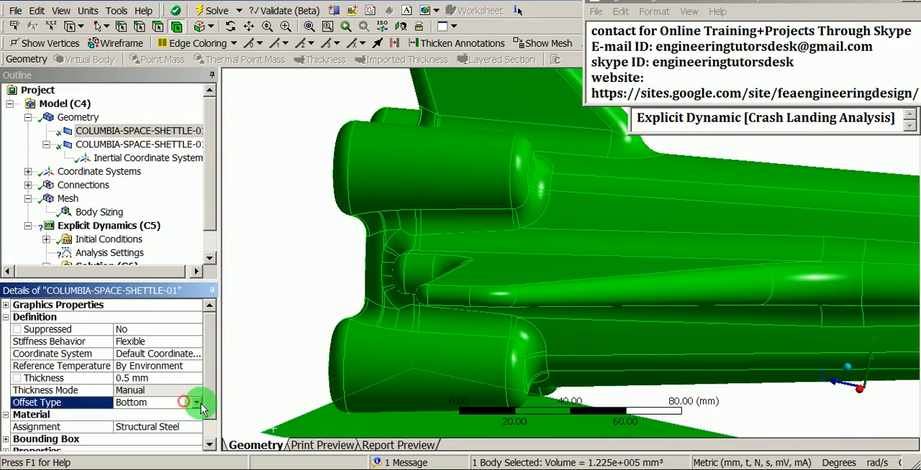
{"action": "left_click", "coordinate": [196, 403]}
{"action": "left_click", "coordinate": [128, 416]}
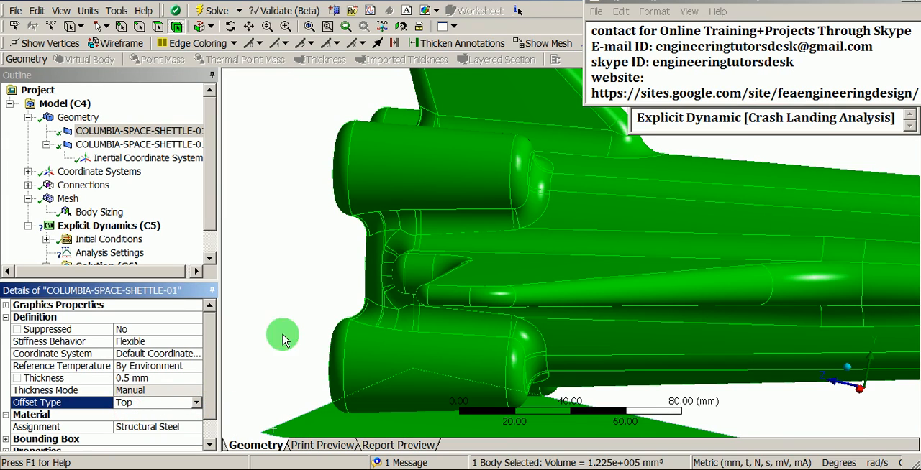
- Examine the shell mesh around the shuttle's rear engine cylinders against the highlighted shuttle geometry
{"action": "scroll", "coordinate": [411, 261], "scroll_direction": "down", "scroll_amount": 1}
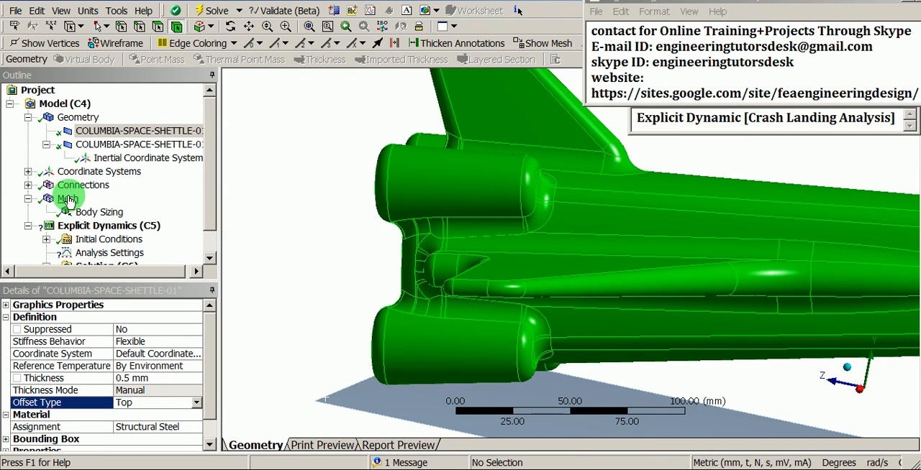
{"action": "left_click", "coordinate": [67, 199]}
{"action": "left_click", "coordinate": [617, 238]}
{"action": "mouse_move", "coordinate": [616, 237]}
{"action": "middle_mouse_down"}
{"action": "mouse_move", "coordinate": [637, 259]}
{"action": "mouse_move", "coordinate": [572, 220]}
{"action": "mouse_move", "coordinate": [610, 231]}
{"action": "middle_mouse_up"}
{"action": "scroll", "coordinate": [665, 228], "scroll_direction": "up", "scroll_amount": 3}
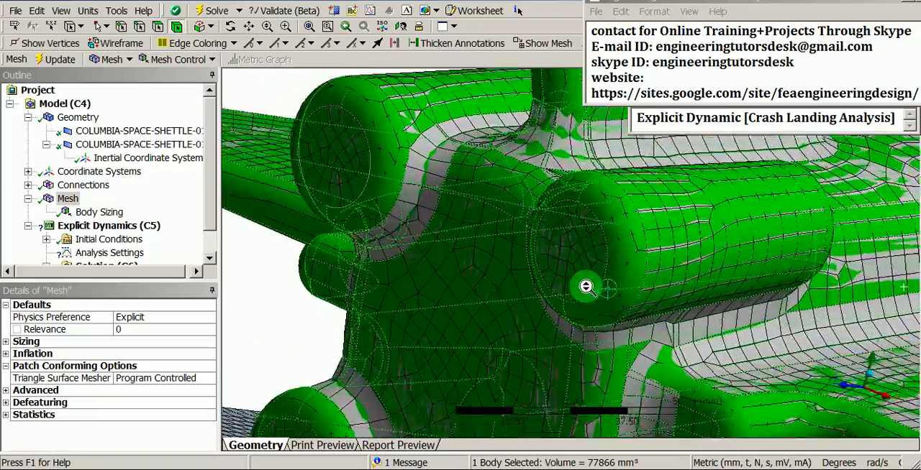
{"action": "middle_click_drag", "start_coordinate": [664, 228], "coordinate": [545, 257]}
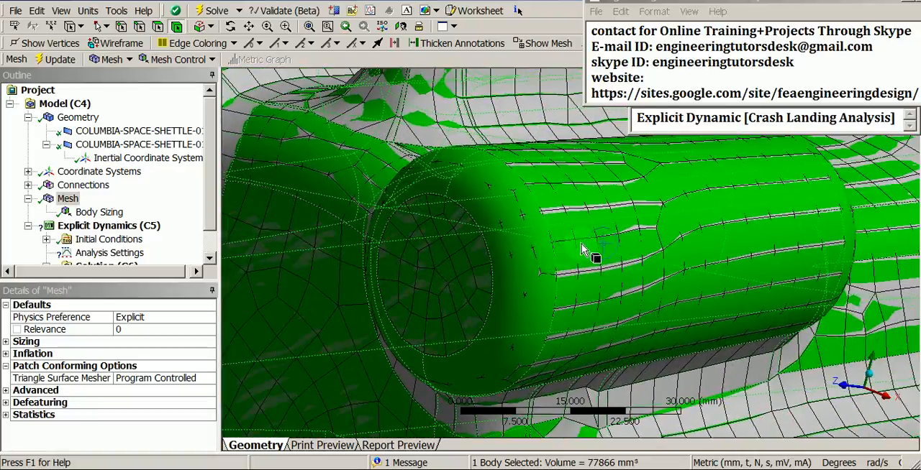
{"action": "scroll", "coordinate": [590, 243], "scroll_direction": "down", "scroll_amount": 3}
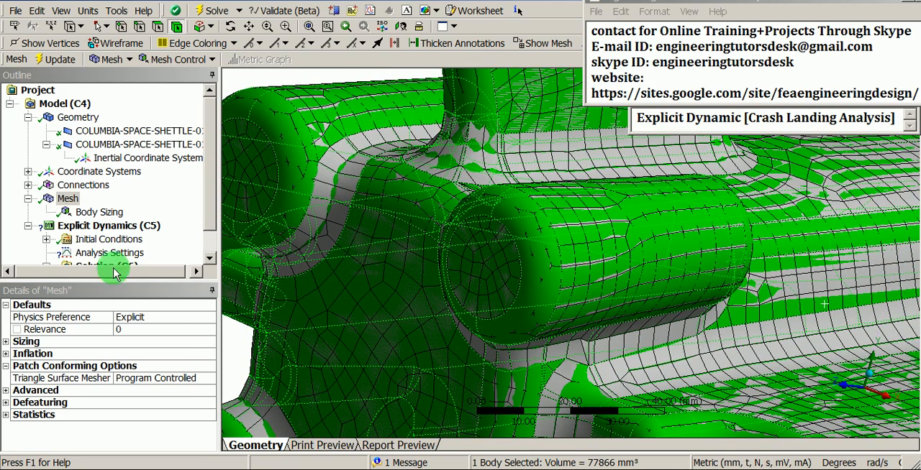
- Review the definition properties of the space shuttle body and the ground surface body
{"action": "left_click", "coordinate": [108, 144]}
{"action": "left_click", "coordinate": [109, 130]}
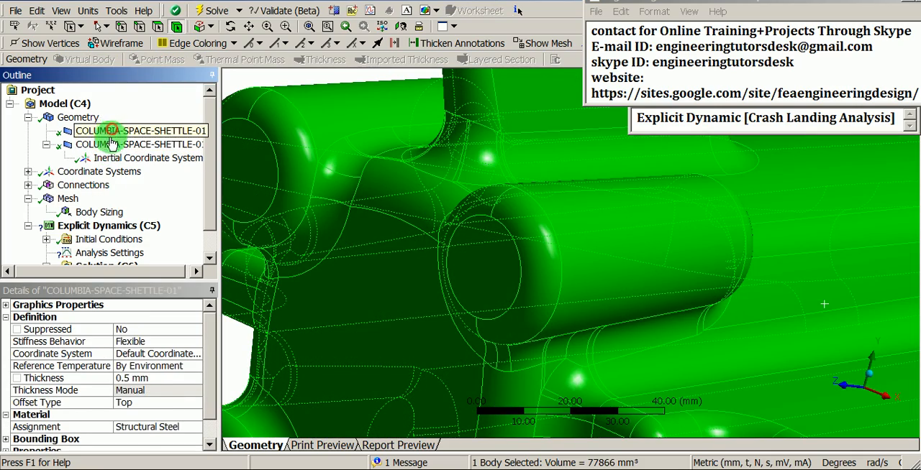
{"action": "left_click", "coordinate": [108, 144]}
{"action": "left_click", "coordinate": [248, 77]}
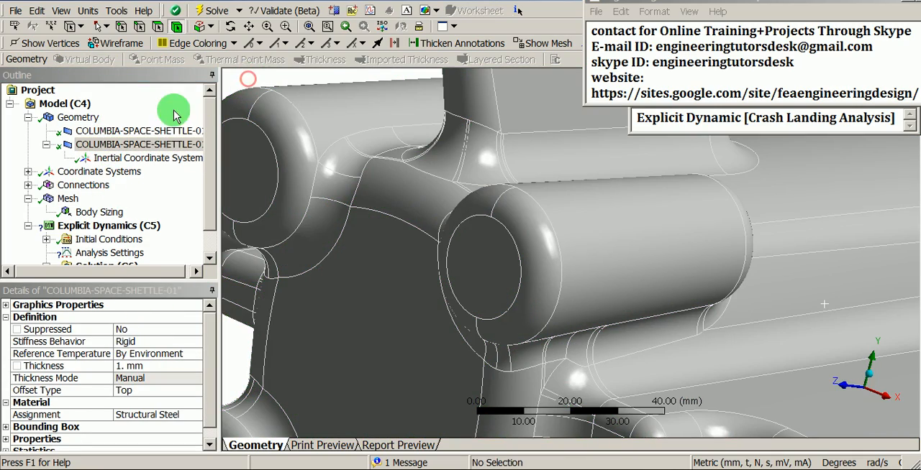
- Change the offset type of the space shuttle surface body to Bottom
{"action": "left_click", "coordinate": [129, 131]}
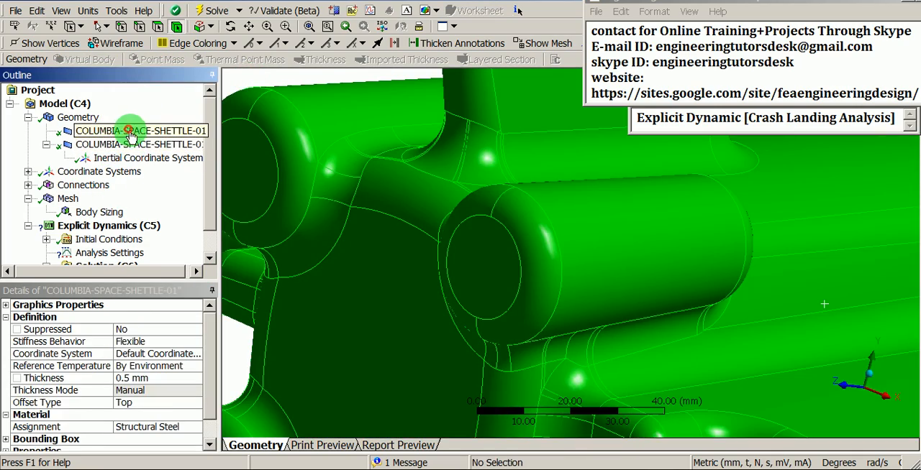
{"action": "left_click", "coordinate": [177, 404]}
{"action": "left_click", "coordinate": [194, 403]}
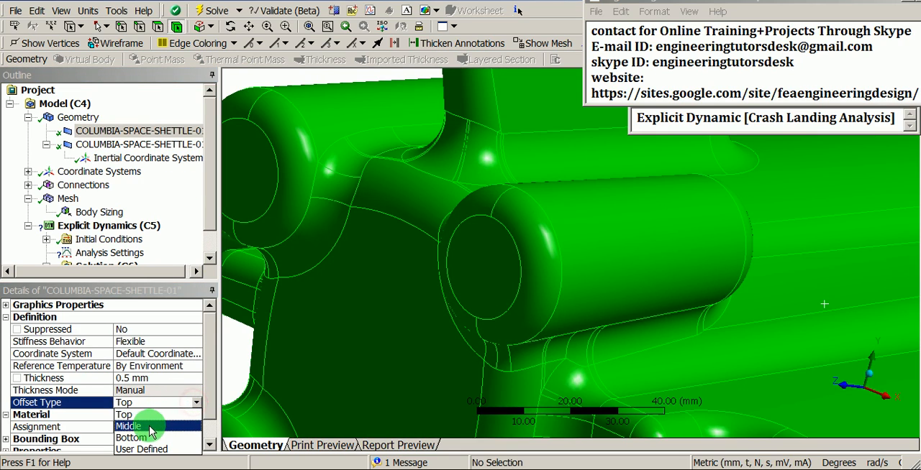
{"action": "left_click", "coordinate": [131, 438]}
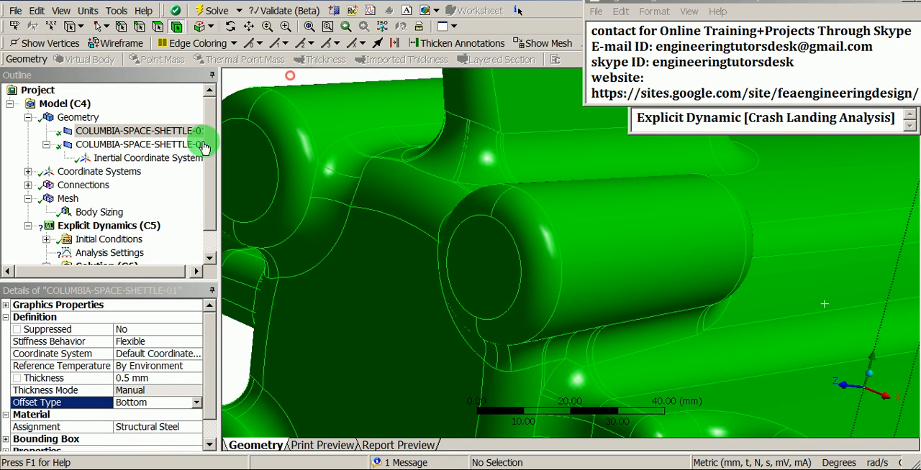
- Check the offset of the shell mesh relative to the highlighted shuttle geometry at the rear engines
{"action": "left_click", "coordinate": [68, 199]}
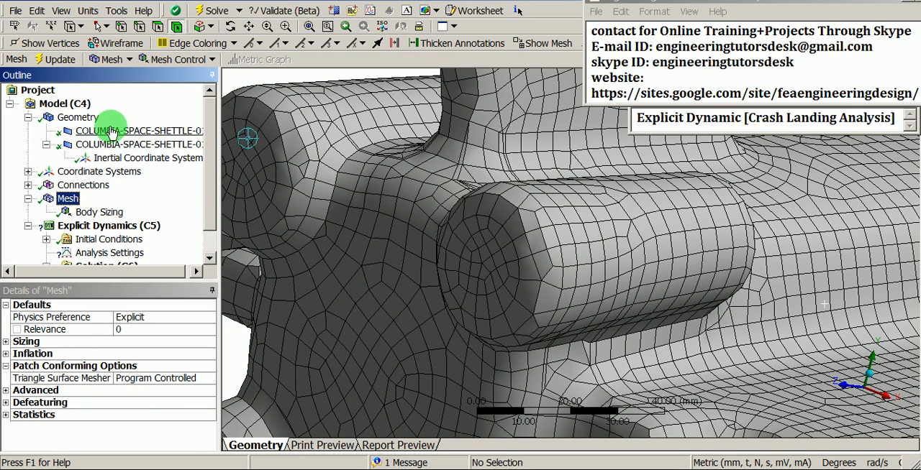
{"action": "left_click", "coordinate": [504, 207]}
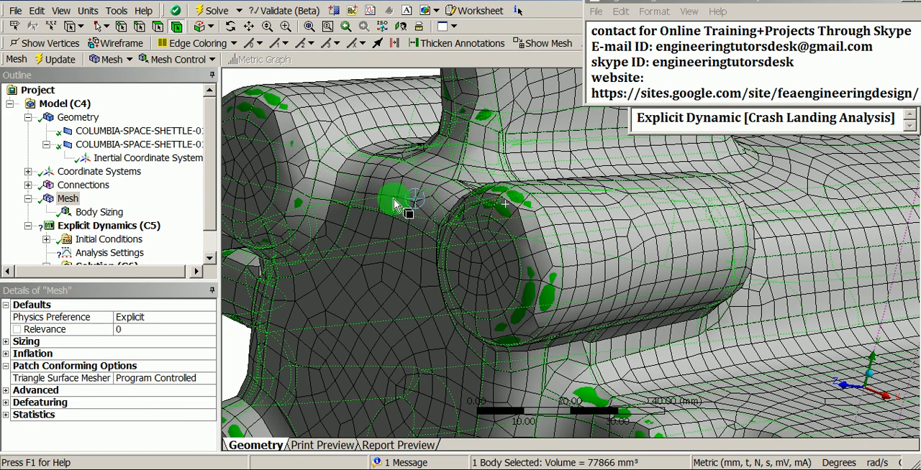
{"action": "left_click", "coordinate": [288, 75]}
{"action": "left_click", "coordinate": [360, 178]}
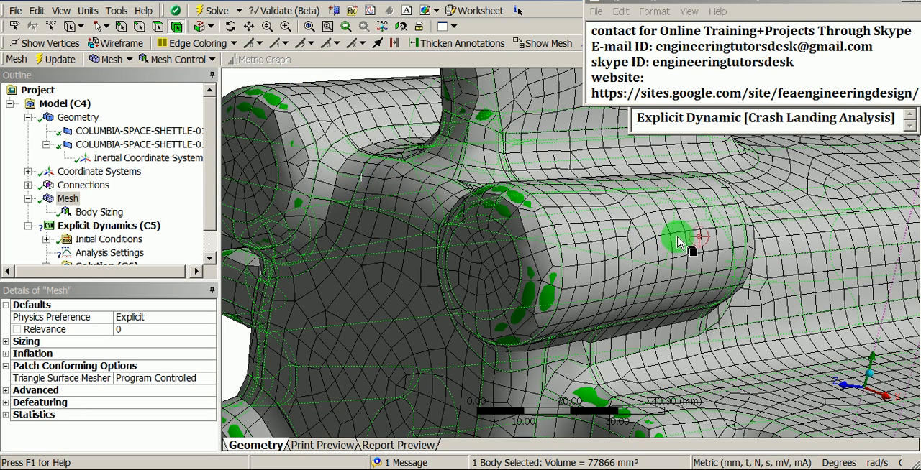
- Set the space shuttle surface body's offset type to Top
{"action": "left_click", "coordinate": [123, 132]}
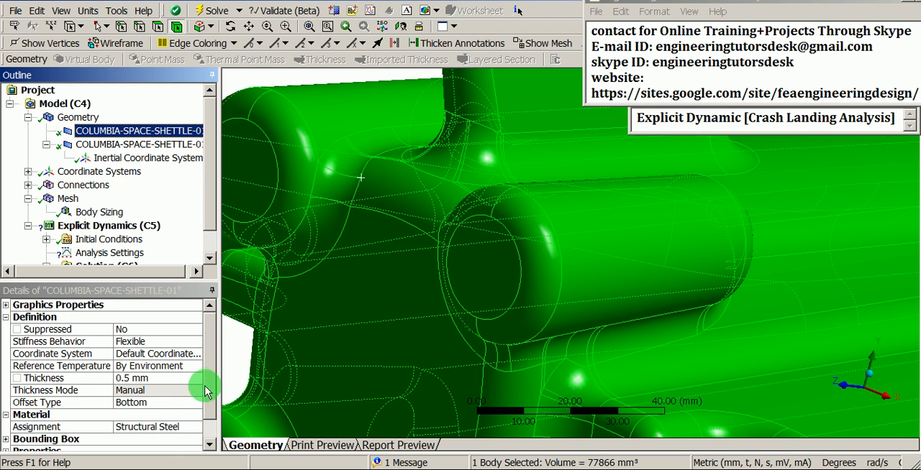
{"action": "left_click", "coordinate": [189, 402]}
{"action": "left_click", "coordinate": [195, 403]}
{"action": "left_click", "coordinate": [130, 418]}
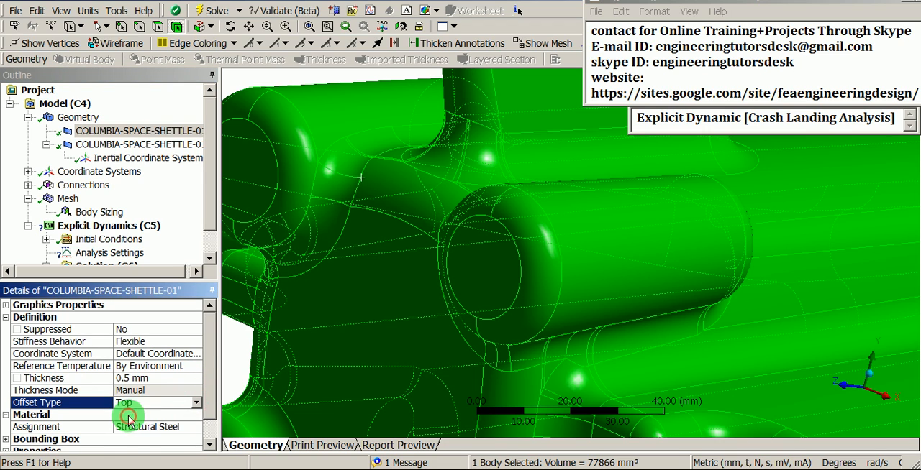
{"action": "left_click", "coordinate": [304, 71]}
{"action": "scroll", "coordinate": [407, 251], "scroll_direction": "down", "scroll_amount": 7}
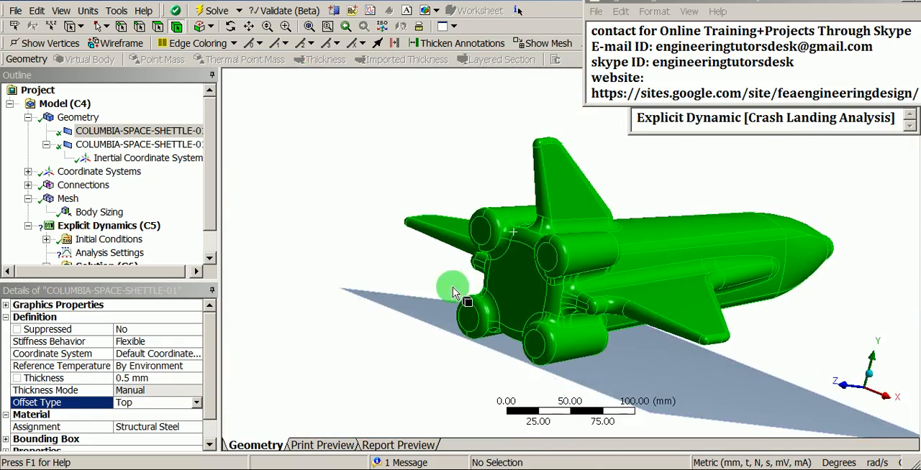
{"action": "middle_click_drag", "start_coordinate": [453, 294], "coordinate": [528, 290]}
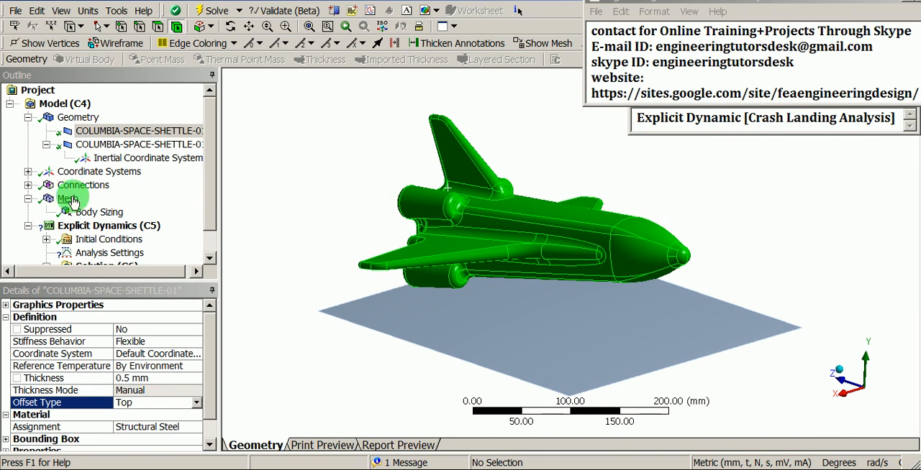
- Suppress the Contacts group under Connections
{"action": "left_click", "coordinate": [27, 185]}
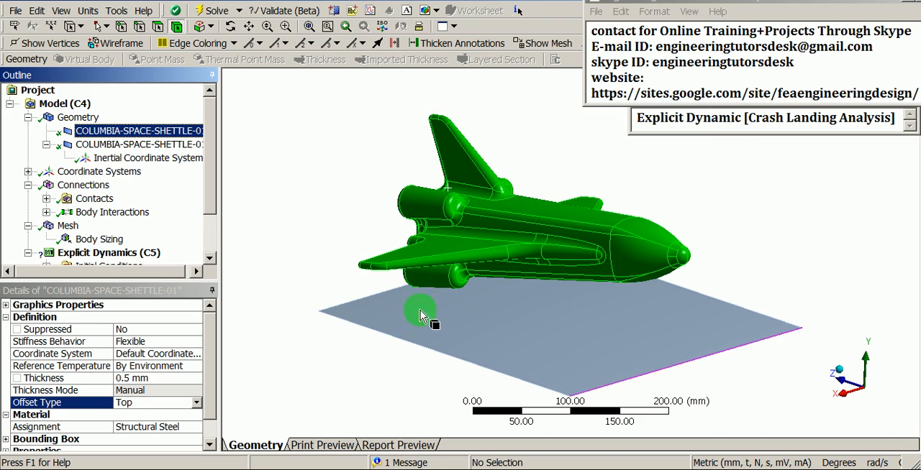
{"action": "left_click", "coordinate": [330, 237]}
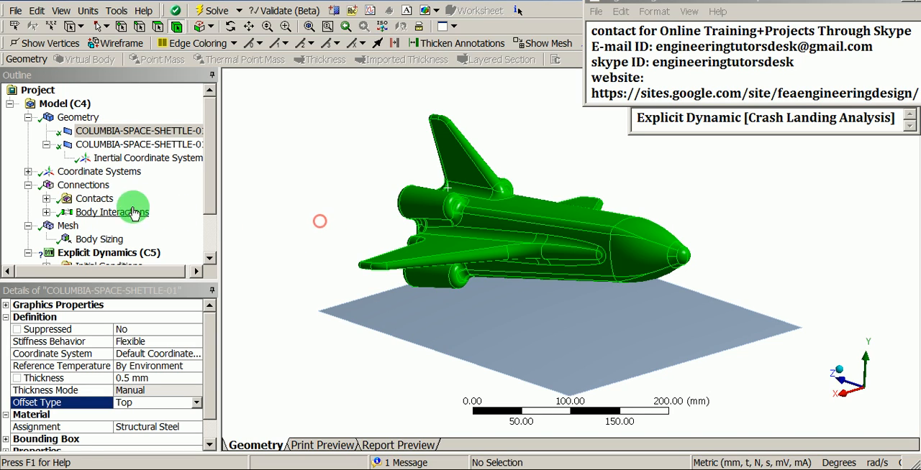
{"action": "right_click", "coordinate": [89, 203]}
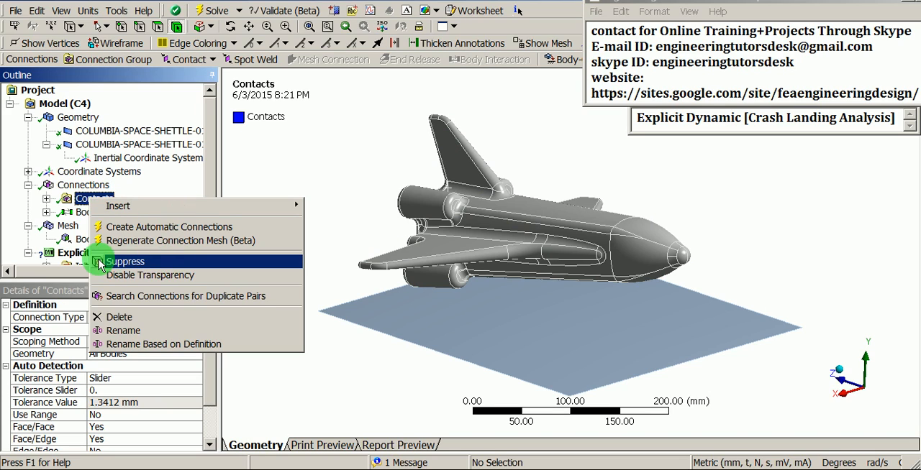
{"action": "left_click", "coordinate": [153, 262]}
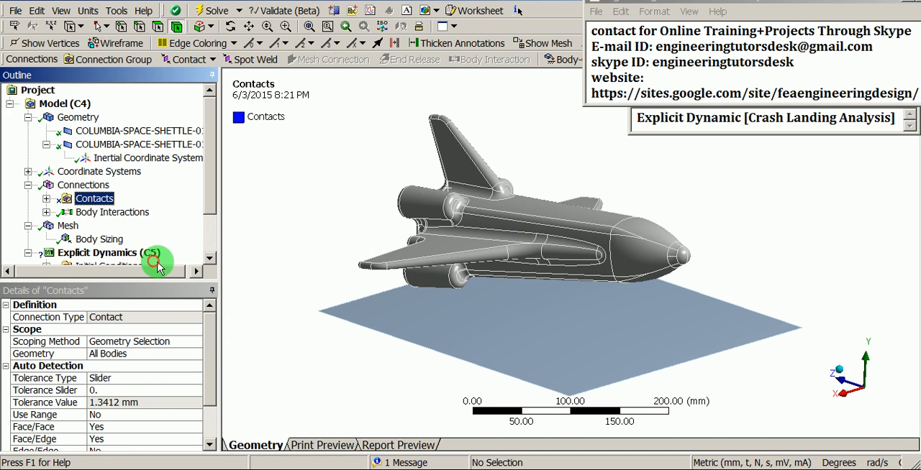
{"action": "left_click", "coordinate": [281, 243]}
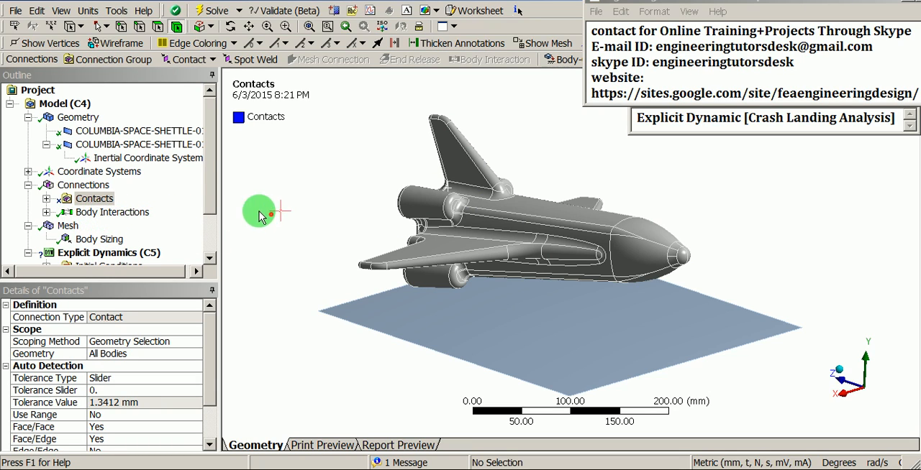
{"action": "left_click_drag", "start_coordinate": [213, 164], "coordinate": [210, 227]}
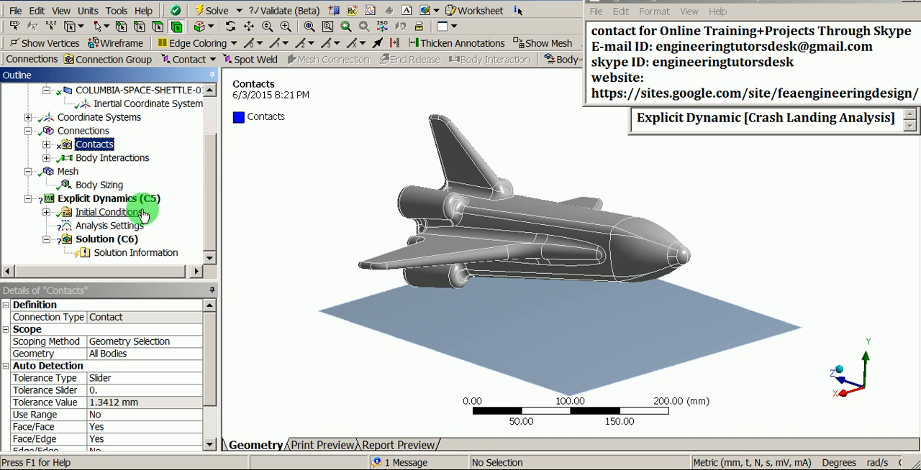
- Add a fixed support to the Explicit Dynamics analysis and scope it to the flat ground body
{"action": "scroll", "coordinate": [337, 148], "scroll_direction": "up", "scroll_amount": 5}
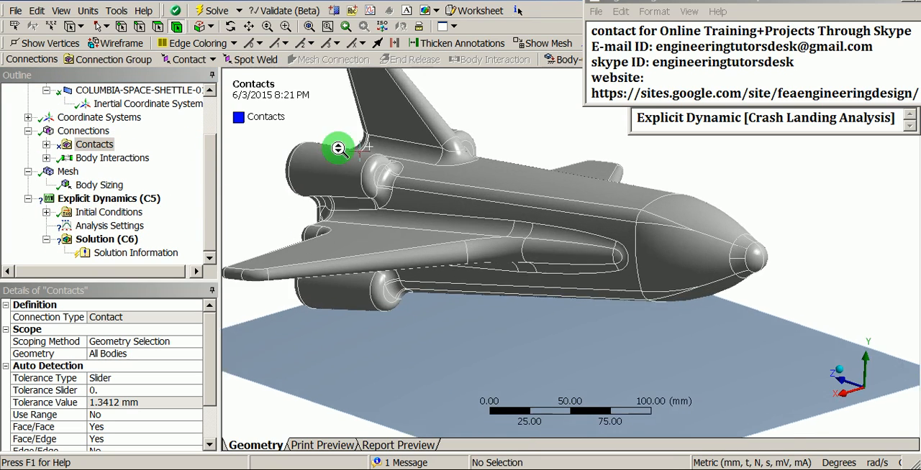
{"action": "left_click", "coordinate": [127, 205]}
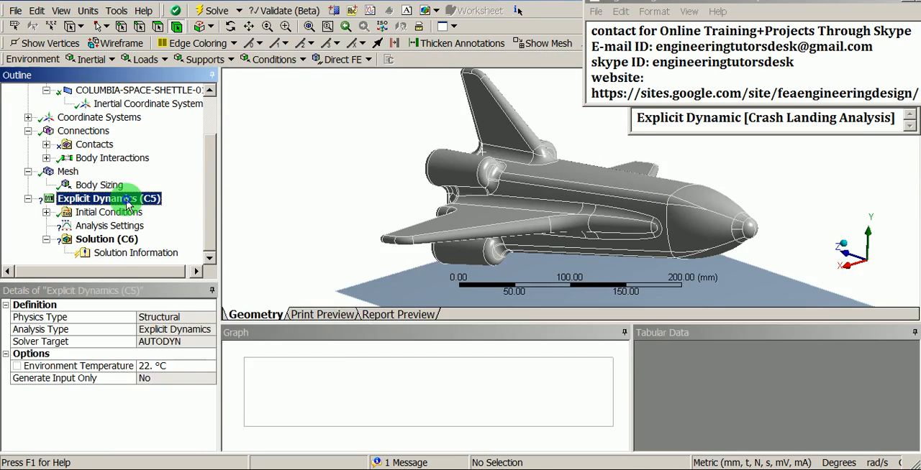
{"action": "right_click", "coordinate": [128, 202]}
{"action": "mouse_move", "coordinate": [205, 208]}
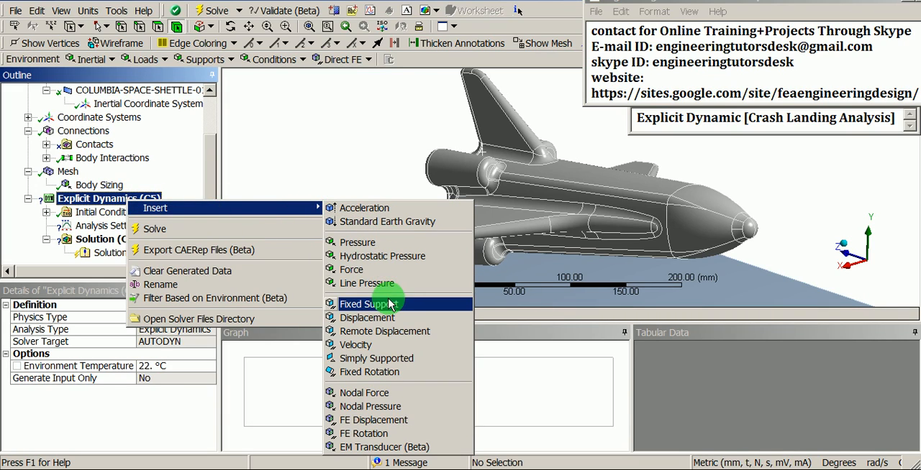
{"action": "left_click", "coordinate": [369, 304]}
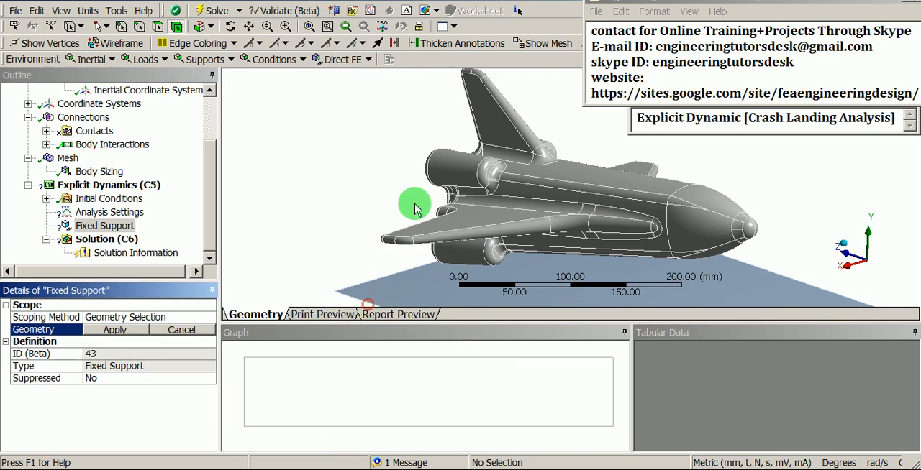
{"action": "middle_click_drag", "start_coordinate": [425, 221], "coordinate": [437, 236]}
{"action": "left_click", "coordinate": [484, 260]}
{"action": "left_click", "coordinate": [122, 329]}
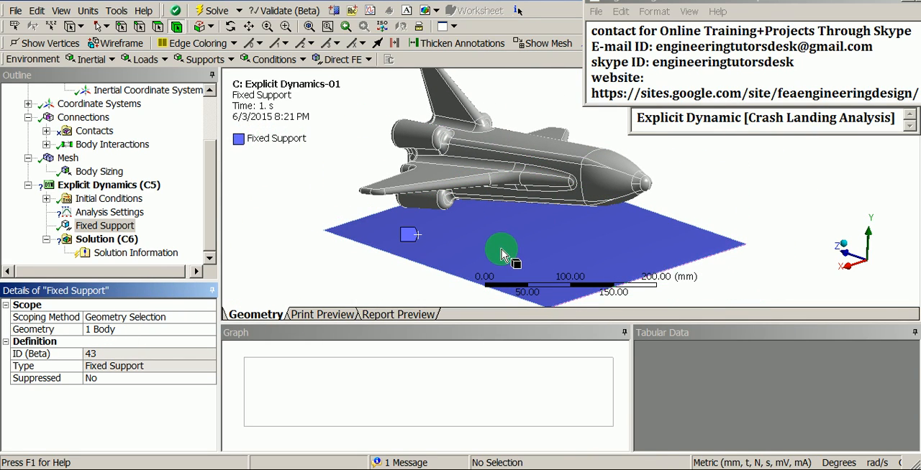
{"action": "middle_click_drag", "start_coordinate": [496, 251], "coordinate": [494, 212], "text": "shift"}
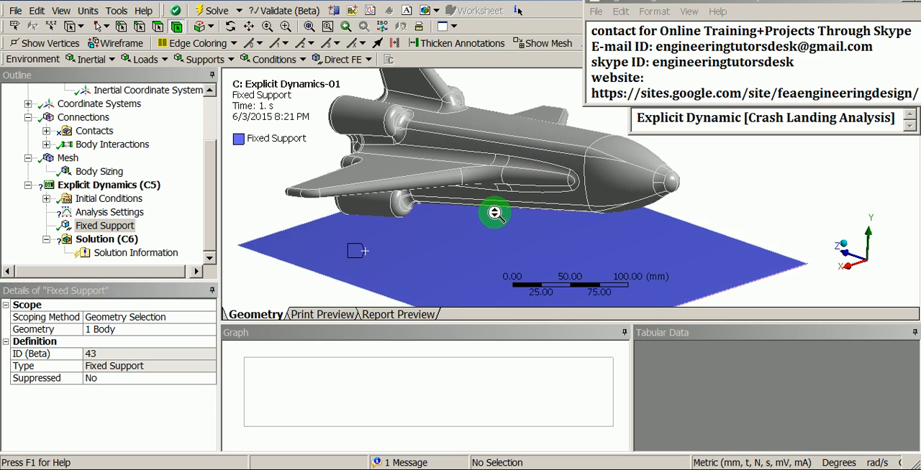
- Insert a velocity under the analysis's Initial Conditions
{"action": "left_click", "coordinate": [85, 200]}
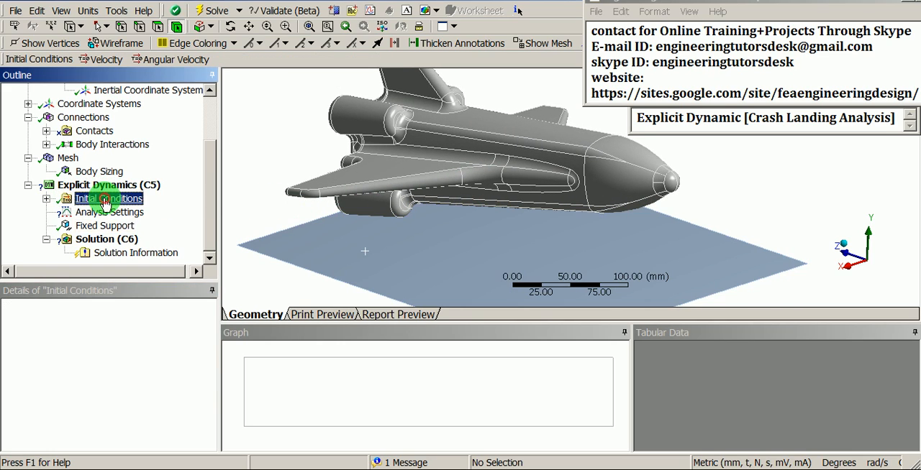
{"action": "left_click", "coordinate": [46, 198]}
{"action": "right_click", "coordinate": [92, 202]}
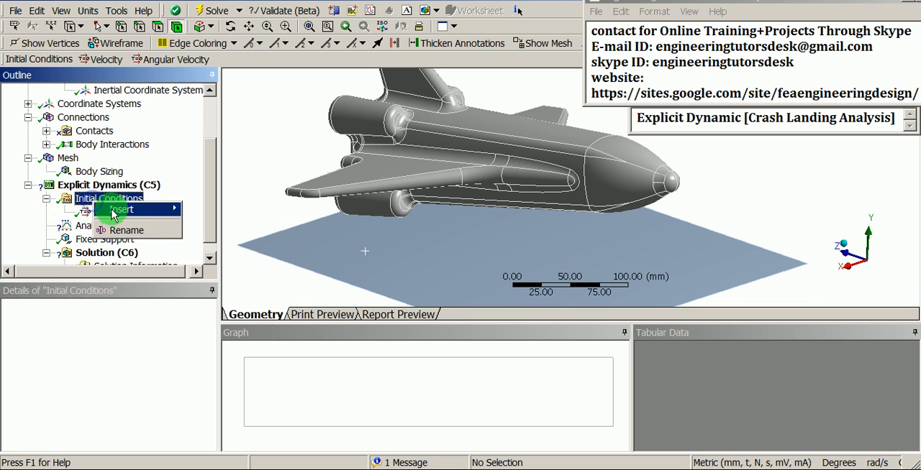
{"action": "mouse_move", "coordinate": [122, 209]}
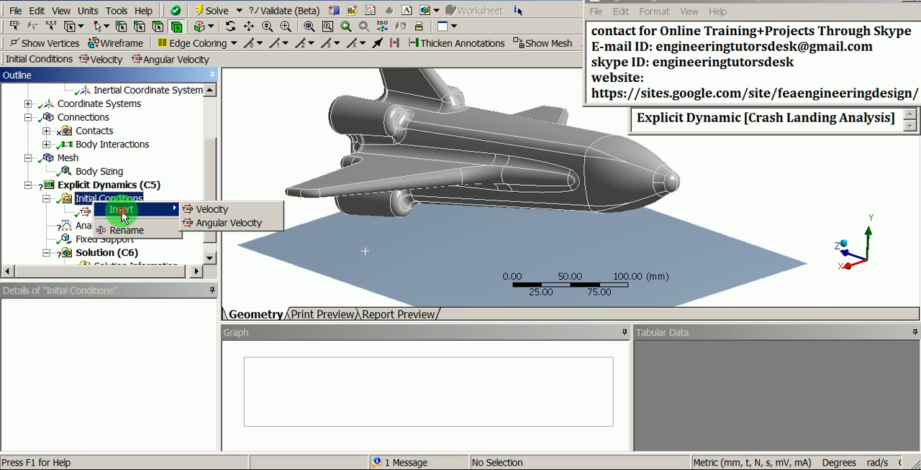
{"action": "left_click", "coordinate": [244, 209]}
{"action": "scroll", "coordinate": [525, 243], "scroll_direction": "down", "scroll_amount": 3}
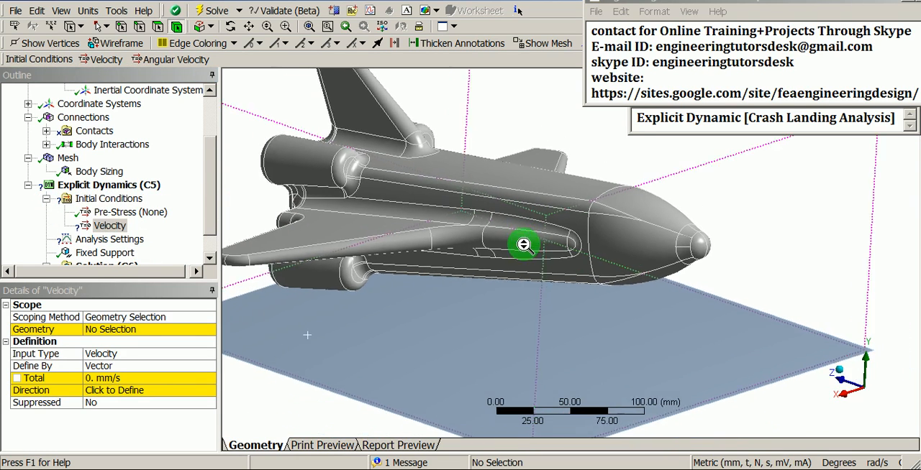
- Scope the initial velocity to the whole space shuttle body
{"action": "middle_click_drag", "start_coordinate": [529, 263], "coordinate": [520, 310]}
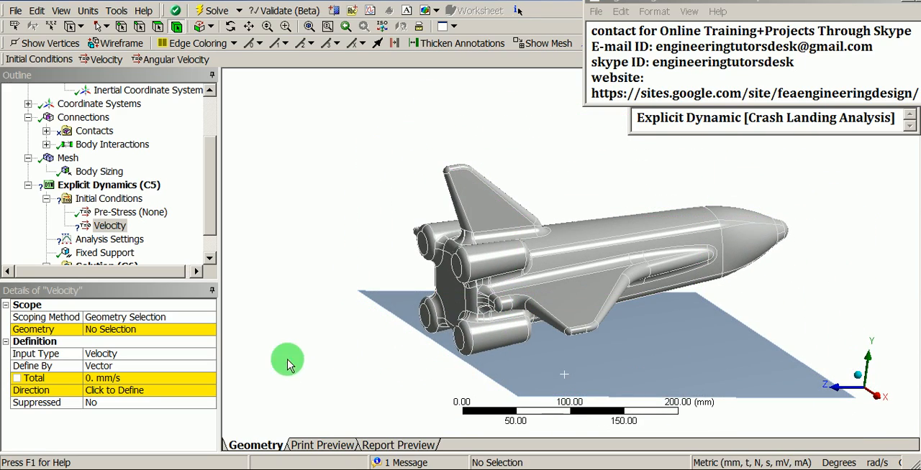
{"action": "left_click", "coordinate": [117, 331]}
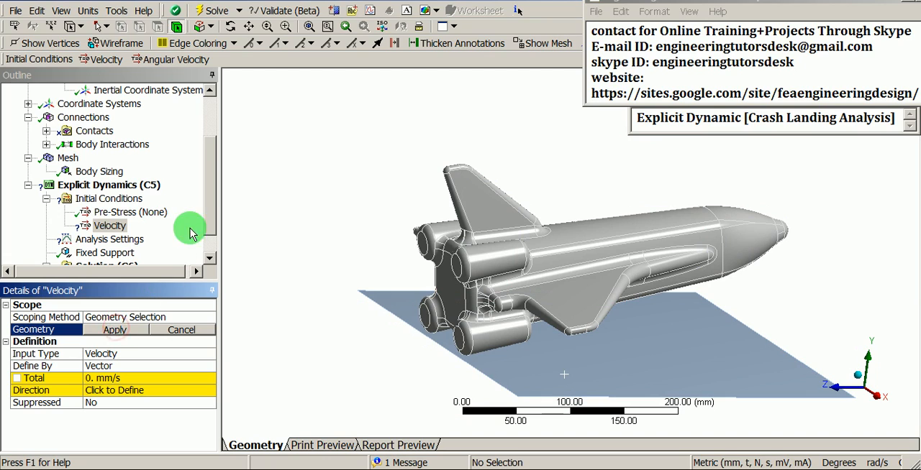
{"action": "left_click", "coordinate": [175, 28]}
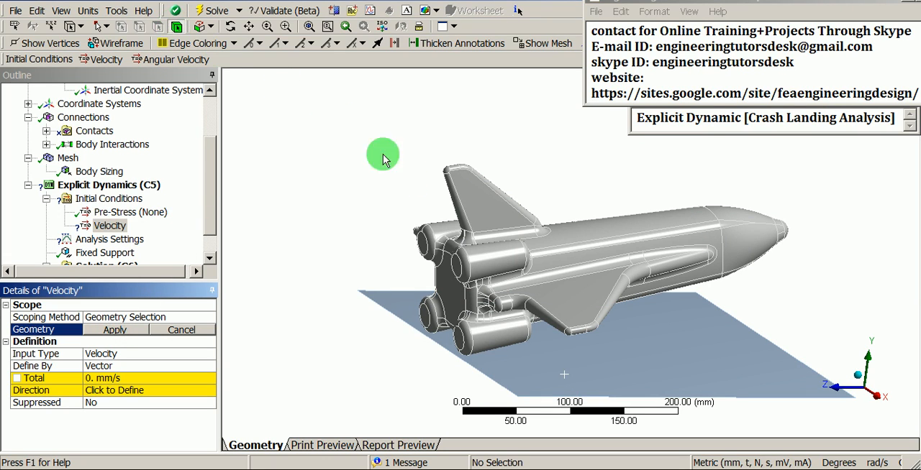
{"action": "left_click", "coordinate": [513, 247]}
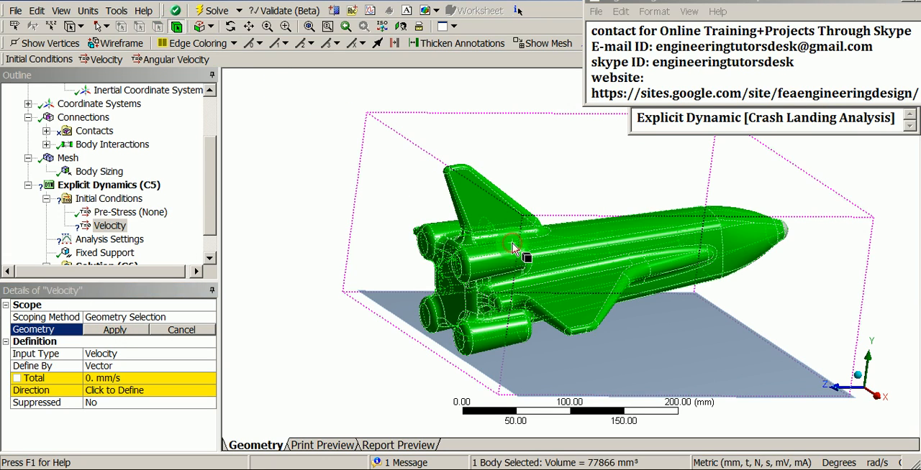
{"action": "left_click", "coordinate": [115, 331]}
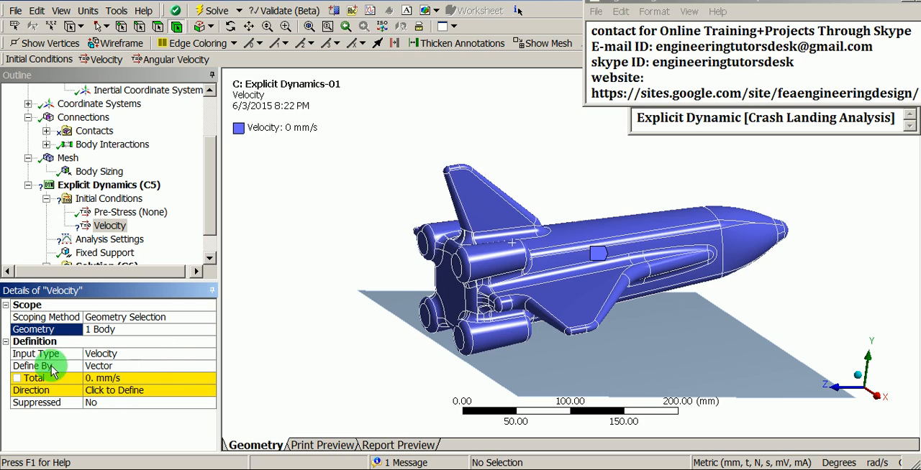
- Define the shuttle's initial velocity by components, with a Y component of -5000 mm/s
{"action": "left_click", "coordinate": [180, 368]}
{"action": "left_click", "coordinate": [209, 369]}
{"action": "left_click", "coordinate": [147, 377]}
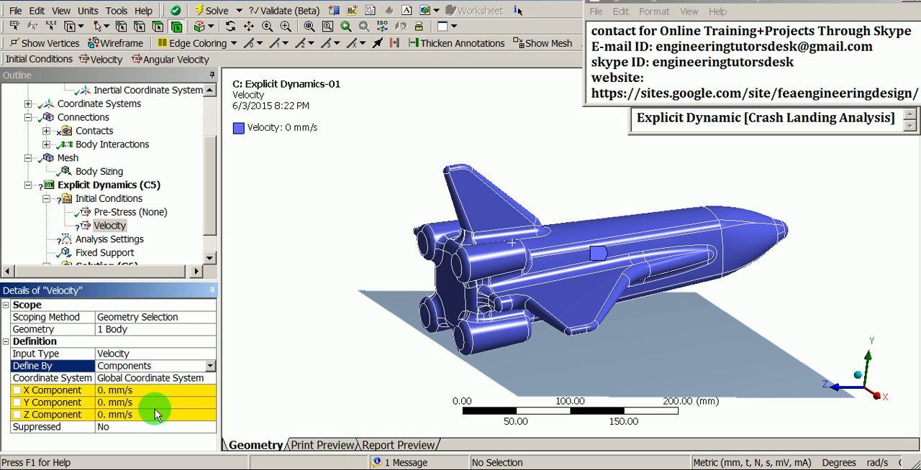
{"action": "left_click", "coordinate": [146, 403]}
{"action": "left_click", "coordinate": [147, 403]}
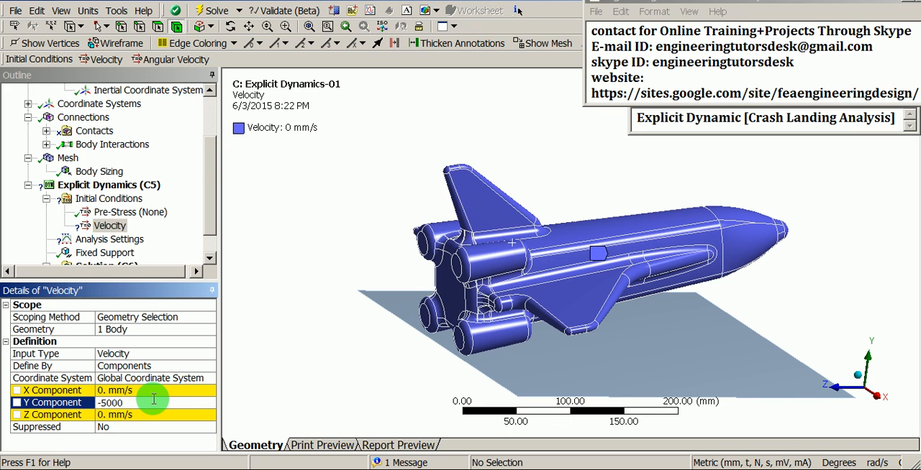
{"action": "key", "text": "Return"}
{"action": "middle_click_drag", "start_coordinate": [499, 310], "coordinate": [422, 300]}
{"action": "scroll", "coordinate": [607, 263], "scroll_direction": "up", "scroll_amount": 5}
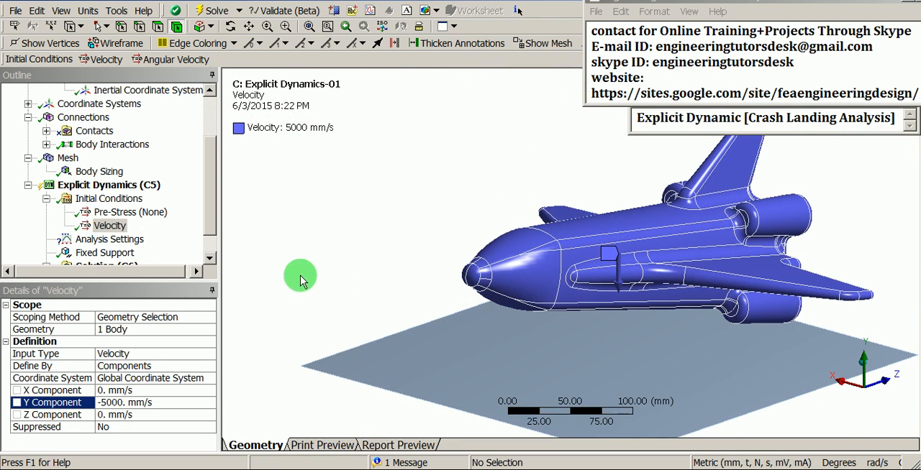
- Set the end time in the Analysis Settings to 0.0007 s
{"action": "left_click", "coordinate": [211, 200]}
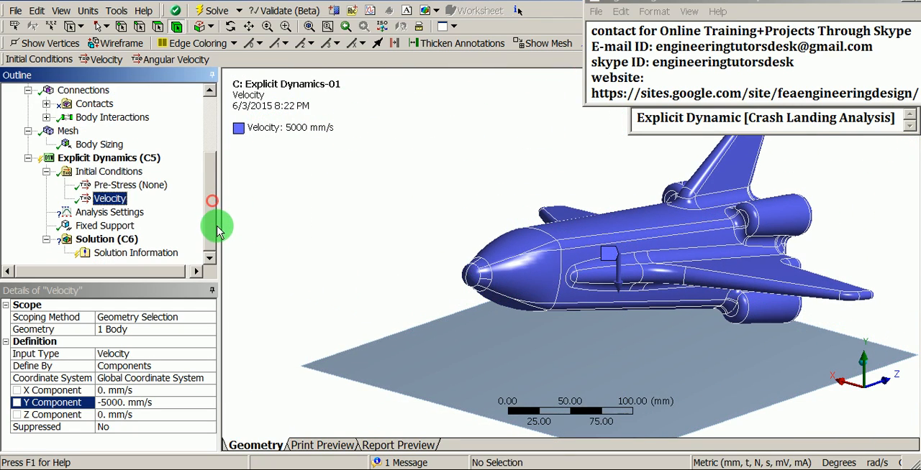
{"action": "left_click", "coordinate": [115, 212]}
{"action": "left_click", "coordinate": [175, 343]}
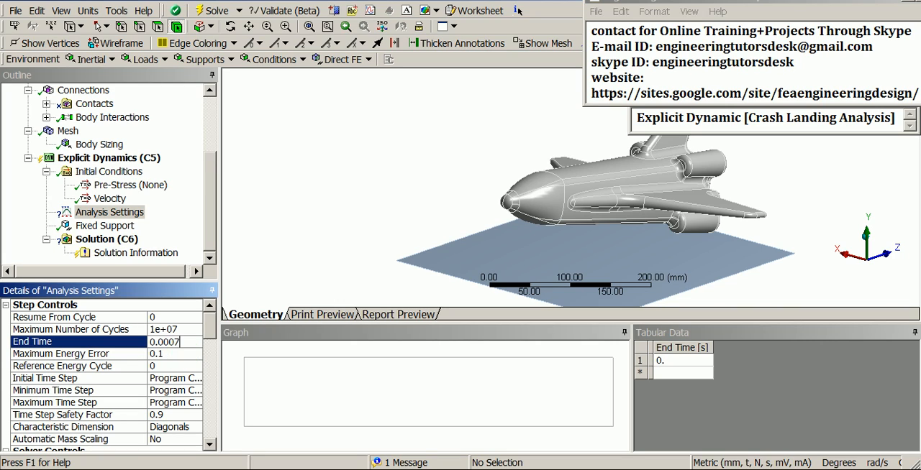
{"action": "key", "text": "Return"}
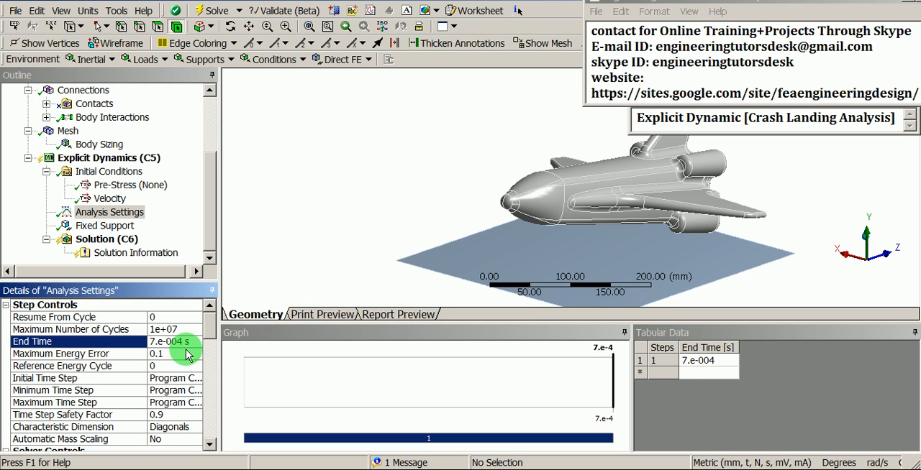
- Set the number of equally spaced points for saving results to 75 in the output controls
{"action": "left_click_drag", "start_coordinate": [210, 335], "coordinate": [216, 444]}
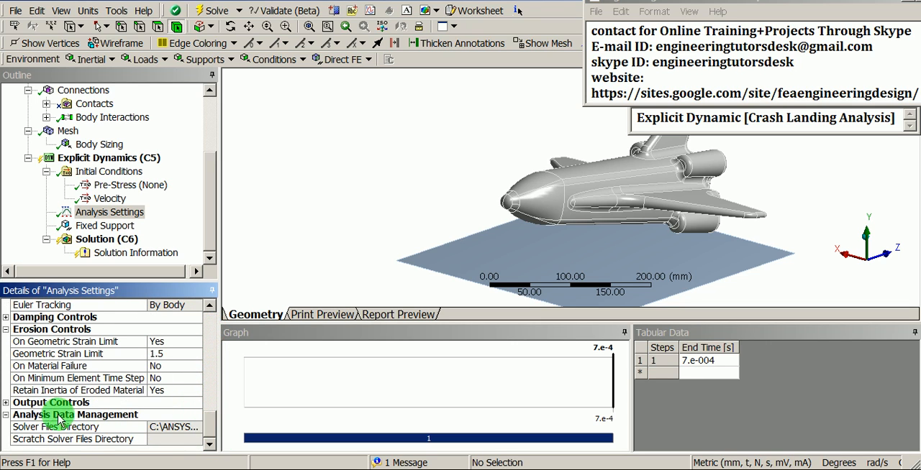
{"action": "left_click", "coordinate": [6, 403]}
{"action": "scroll", "coordinate": [103, 390], "scroll_direction": "down", "scroll_amount": 2}
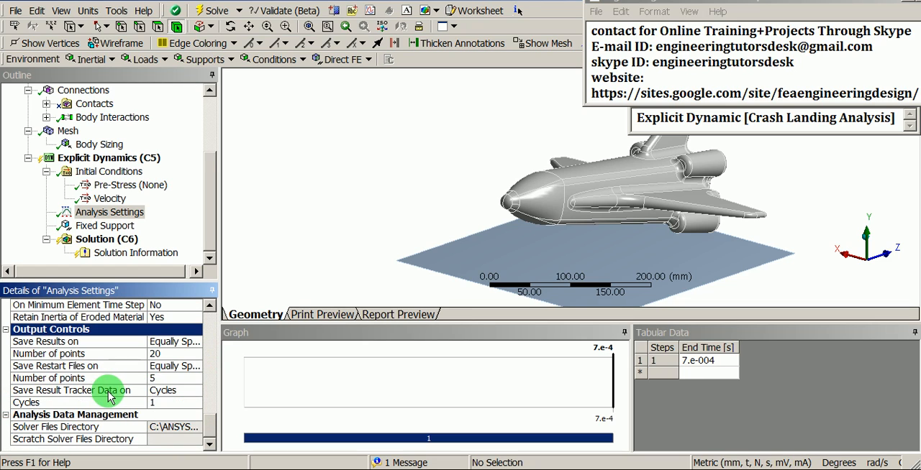
{"action": "left_click", "coordinate": [156, 354]}
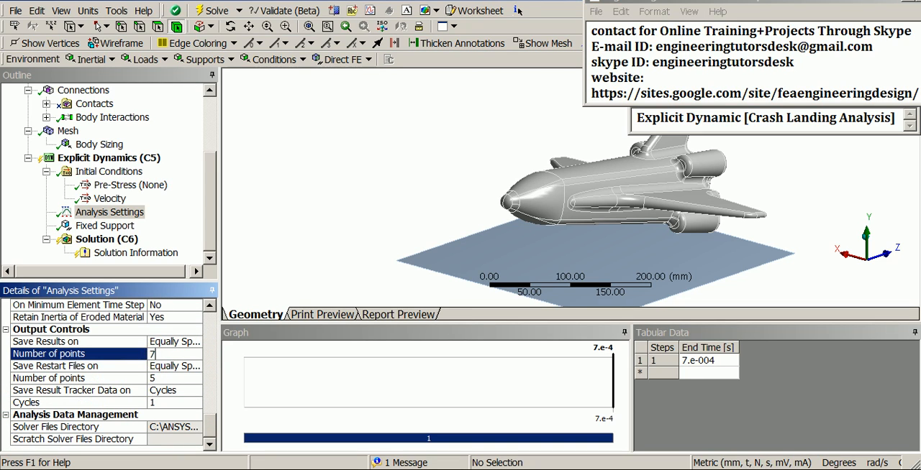
{"action": "type", "text": "75"}
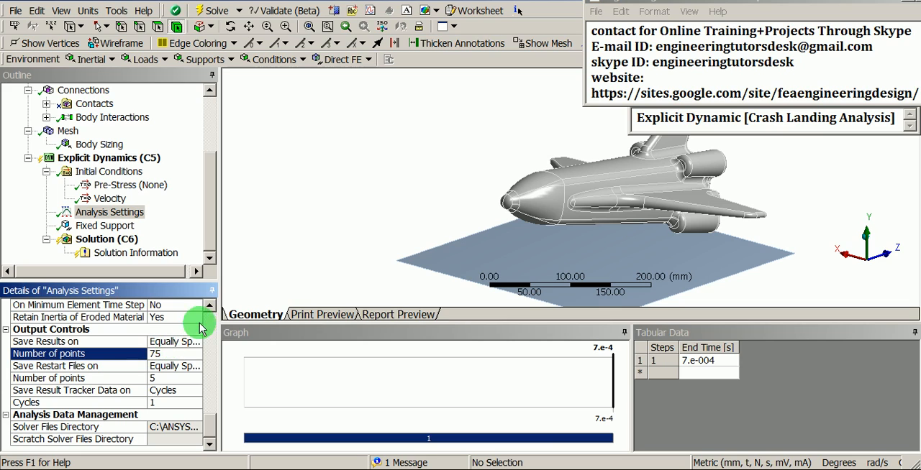
- Add a Total Deformation result for all bodies to the solution
{"action": "left_click", "coordinate": [208, 206]}
{"action": "mouse_move", "coordinate": [208, 207]}
{"action": "left_mouse_down"}
{"action": "mouse_move", "coordinate": [206, 192]}
{"action": "mouse_move", "coordinate": [205, 220]}
{"action": "left_mouse_up"}
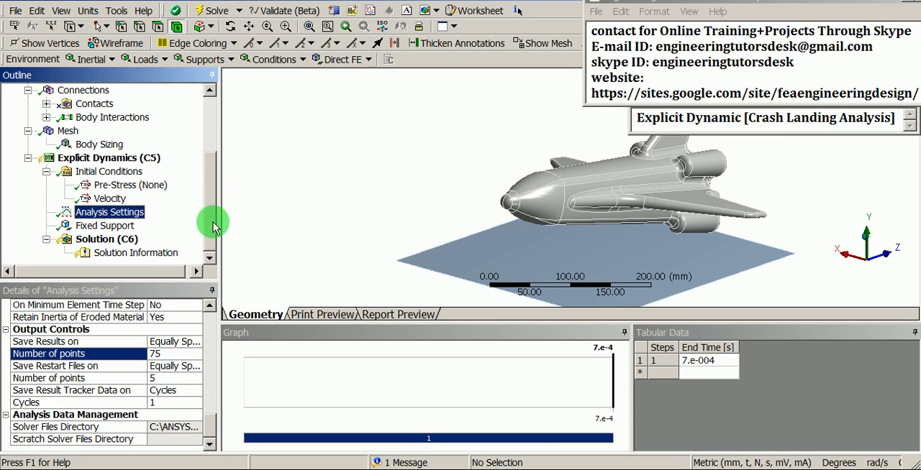
{"action": "scroll", "coordinate": [600, 165], "scroll_direction": "up", "scroll_amount": 3}
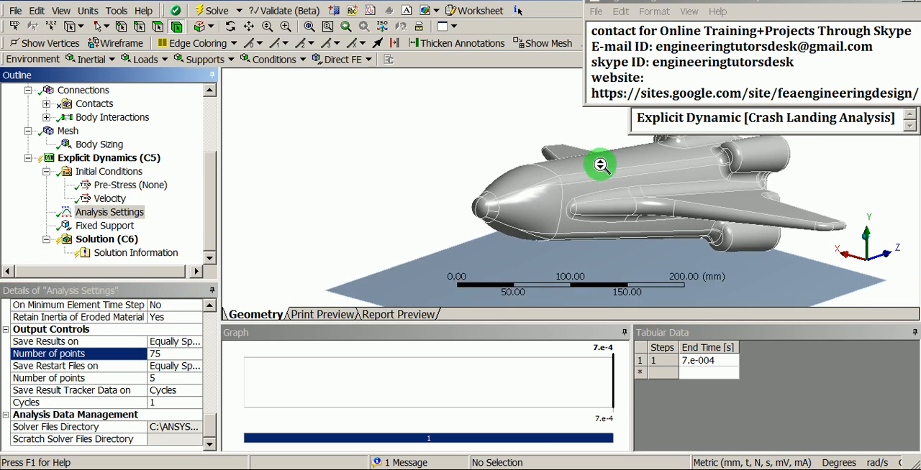
{"action": "middle_click_drag", "start_coordinate": [676, 185], "coordinate": [504, 224], "text": "ctrl"}
{"action": "scroll", "coordinate": [510, 207], "scroll_direction": "up", "scroll_amount": 1}
{"action": "scroll", "coordinate": [510, 206], "scroll_direction": "down", "scroll_amount": 1}
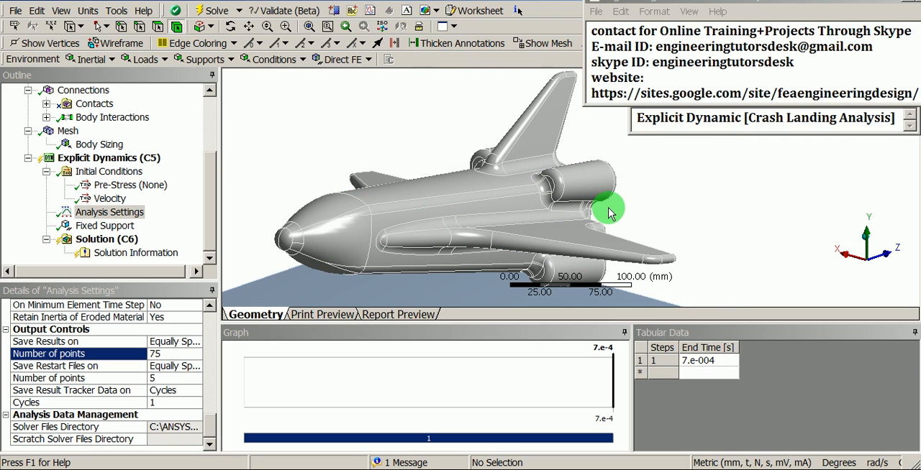
{"action": "right_click", "coordinate": [124, 243]}
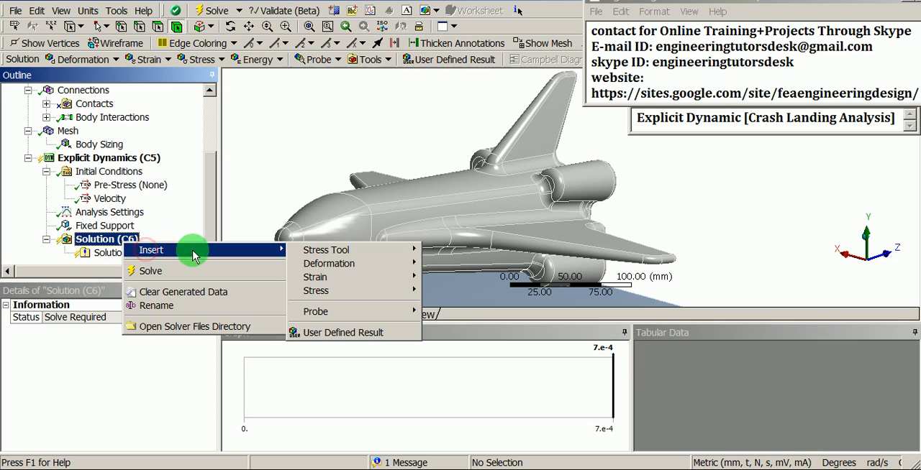
{"action": "mouse_move", "coordinate": [351, 265]}
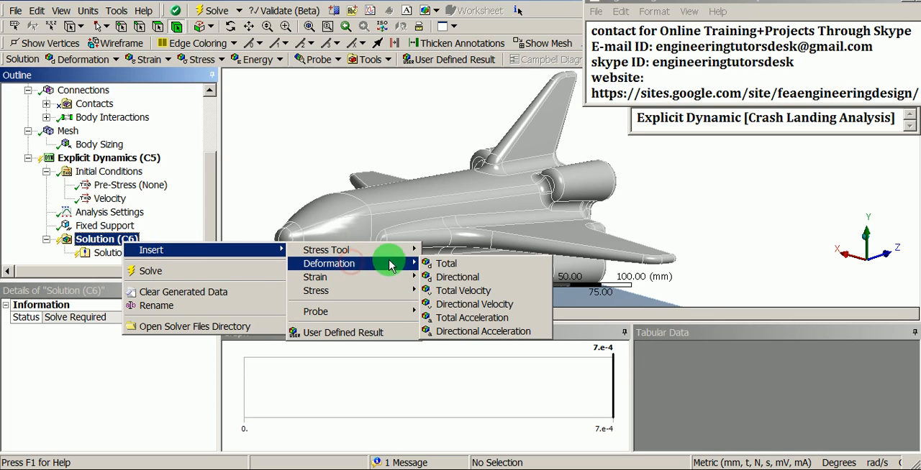
{"action": "left_click", "coordinate": [462, 264]}
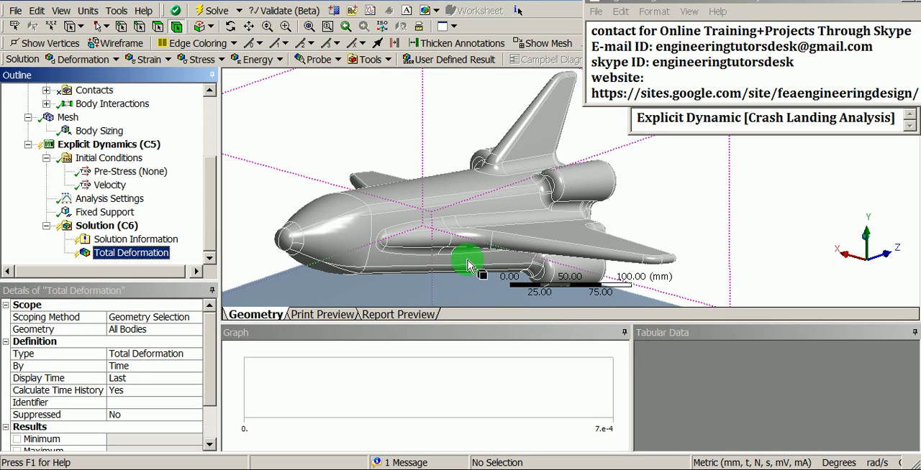
- Start solving the explicit dynamics crash landing analysis
{"action": "left_click", "coordinate": [106, 227]}
{"action": "right_click", "coordinate": [106, 228]}
{"action": "mouse_move", "coordinate": [164, 238]}
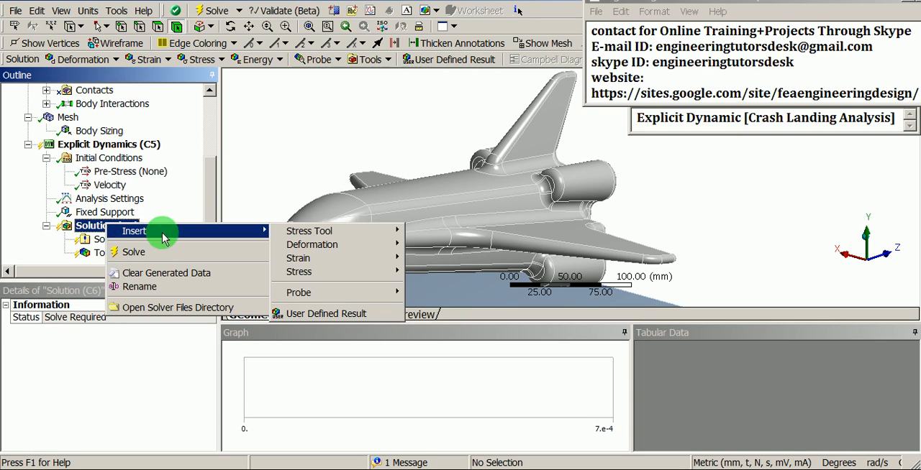
{"action": "left_click", "coordinate": [167, 253]}
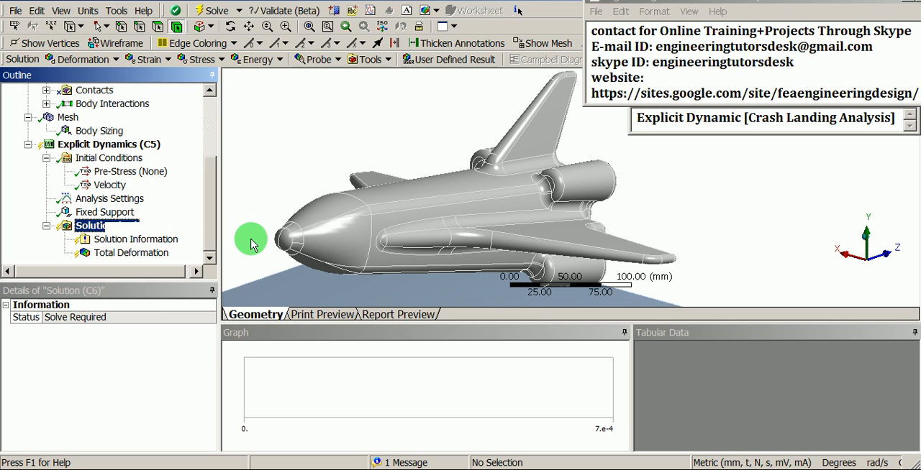
- Auto-hide the Tabular Data and Graph panes to enlarge the model view, and reposition the shuttle in it
{"action": "left_click", "coordinate": [914, 332]}
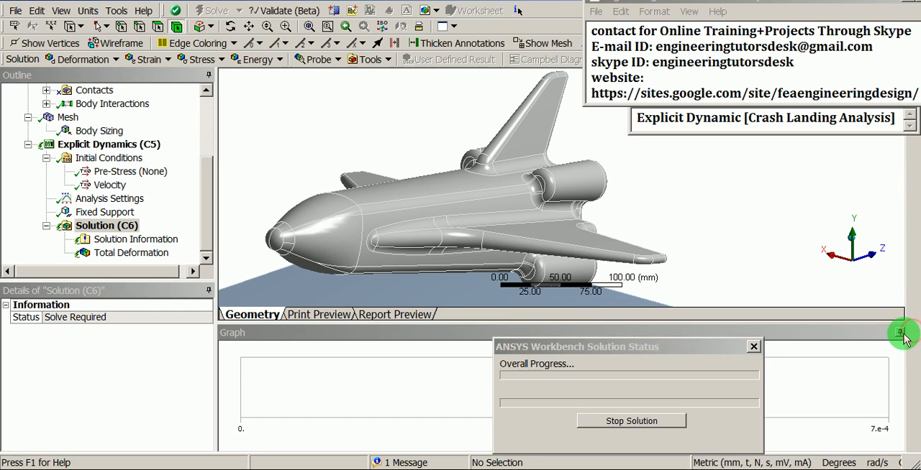
{"action": "left_click", "coordinate": [900, 333]}
{"action": "middle_click_drag", "start_coordinate": [623, 303], "coordinate": [466, 274]}
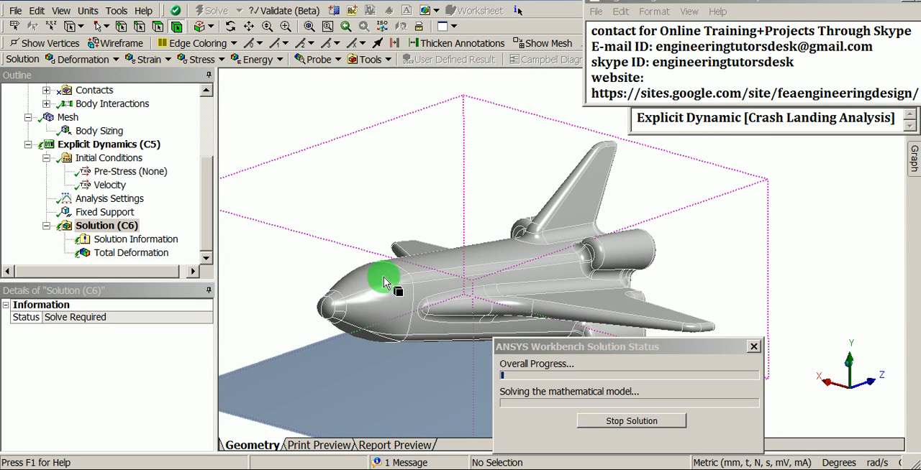
- Set the update interval of the Solution Information output to 1 s while the solver runs
{"action": "left_click", "coordinate": [144, 242]}
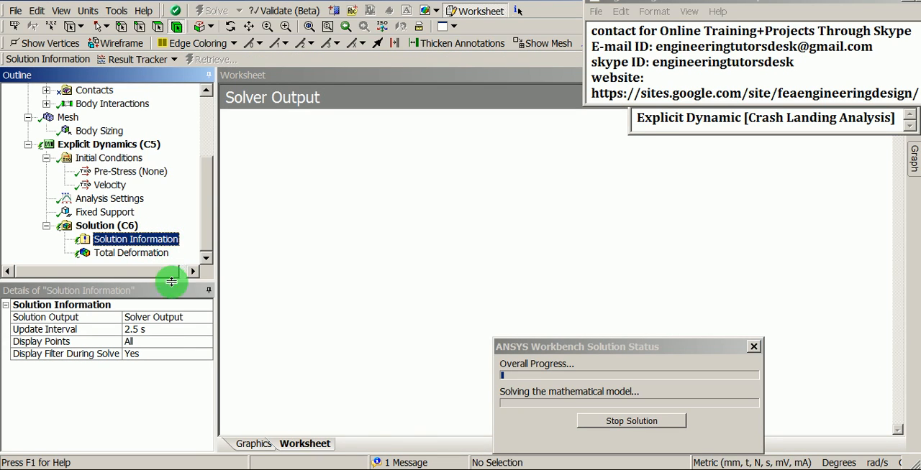
{"action": "left_click", "coordinate": [157, 330]}
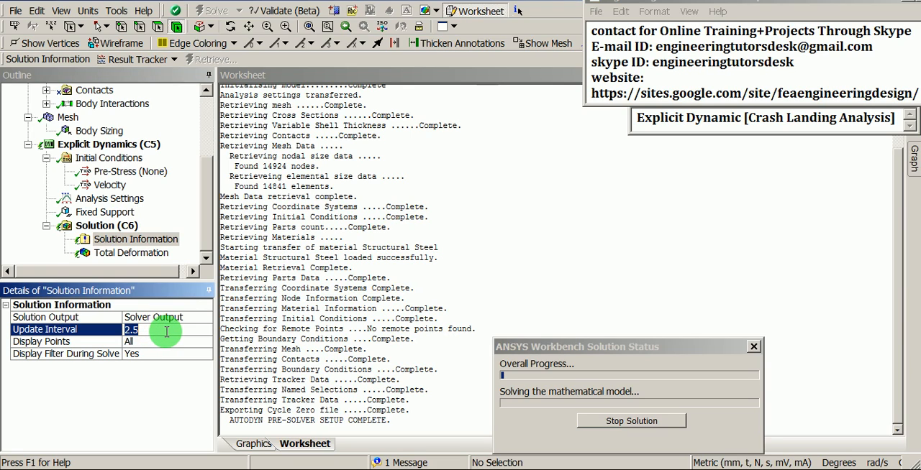
{"action": "type", "text": "1"}
{"action": "key", "text": "Return"}
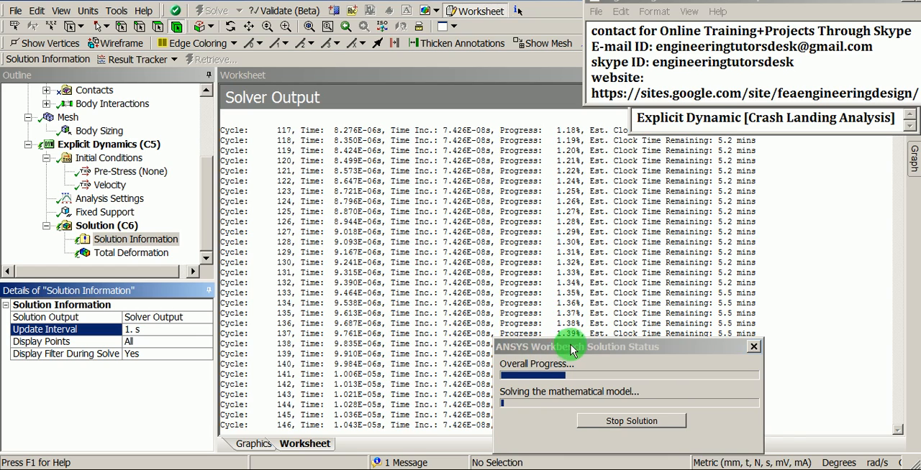
- Switch the solution output to Energy Summary and move the solver status window clear of the energy graph
{"action": "left_click_drag", "start_coordinate": [572, 350], "coordinate": [626, 362]}
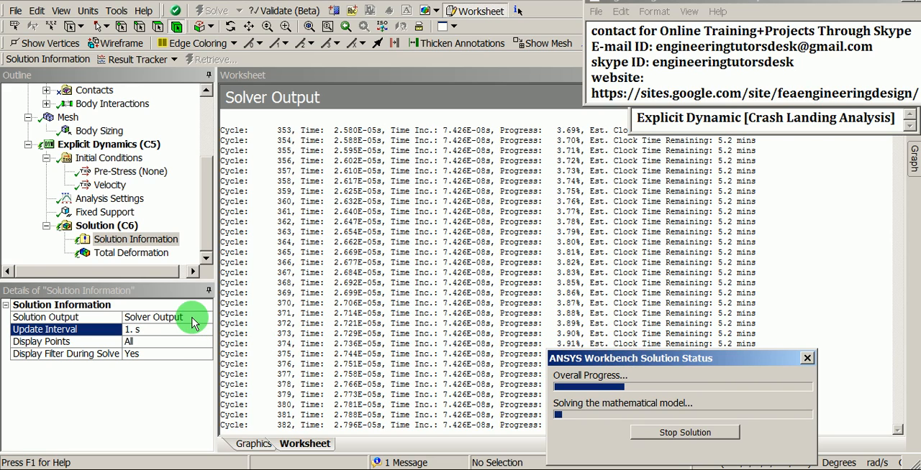
{"action": "left_click", "coordinate": [188, 317]}
{"action": "left_click", "coordinate": [208, 320]}
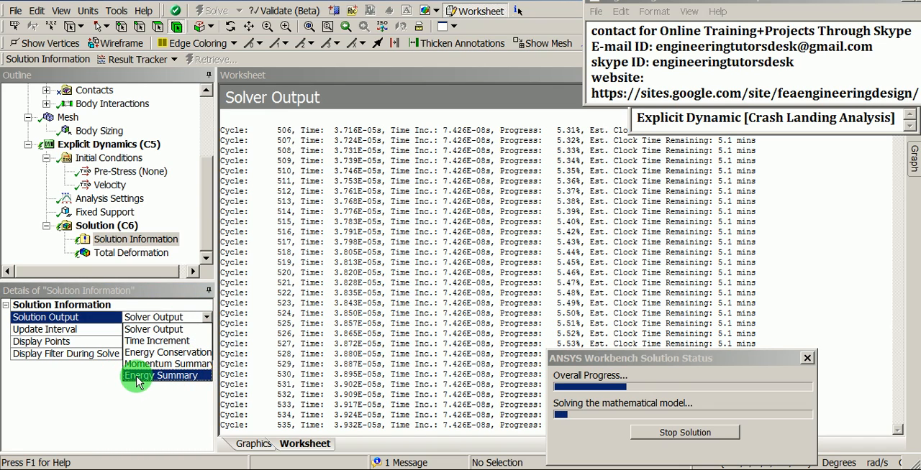
{"action": "left_click", "coordinate": [184, 376]}
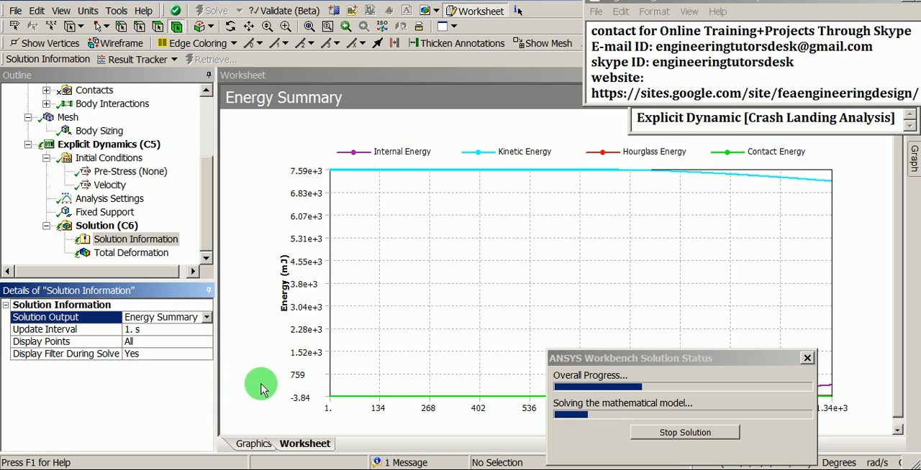
{"action": "left_click_drag", "start_coordinate": [642, 358], "coordinate": [178, 401]}
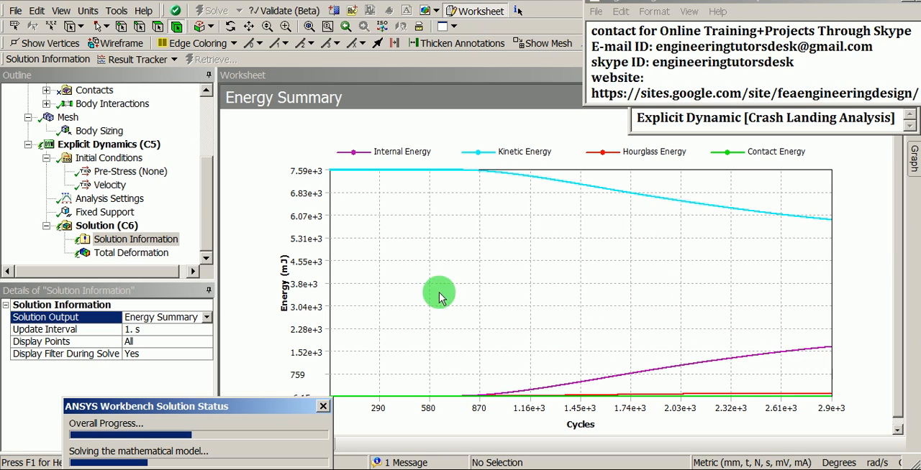
- Display the model's mesh and check its node and element counts in the mesh statistics
{"action": "left_click_drag", "start_coordinate": [206, 191], "coordinate": [205, 162]}
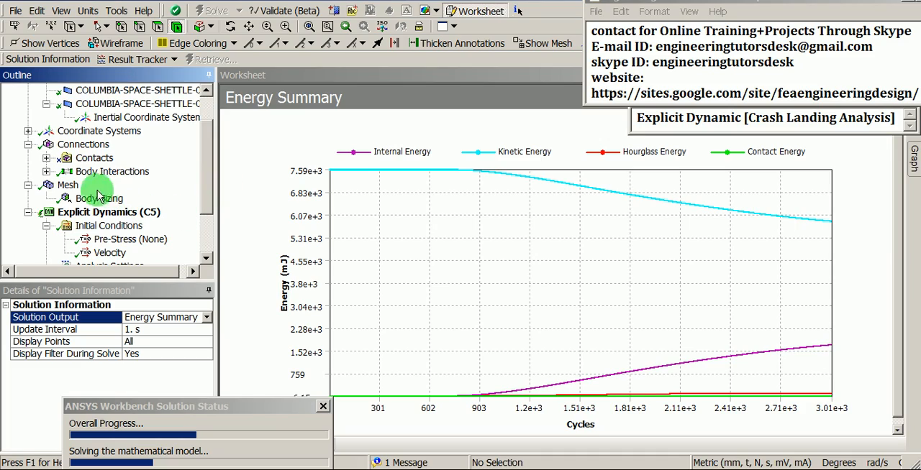
{"action": "left_click", "coordinate": [67, 188]}
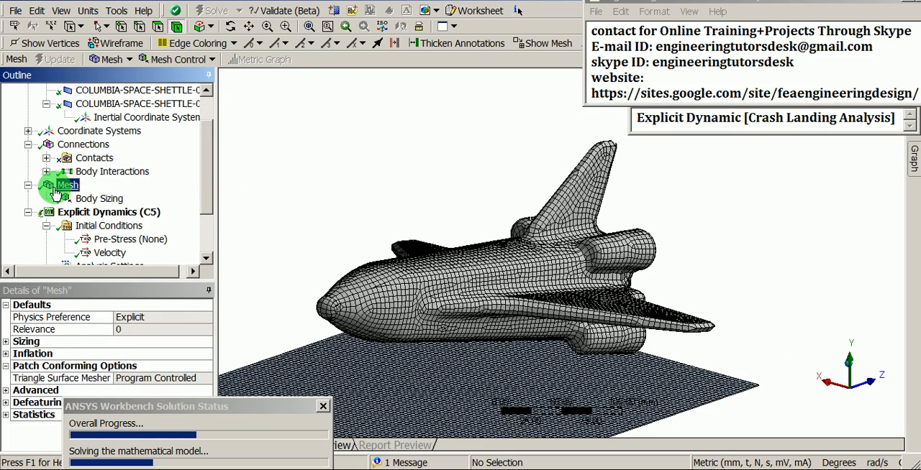
{"action": "left_click_drag", "start_coordinate": [441, 277], "coordinate": [453, 249]}
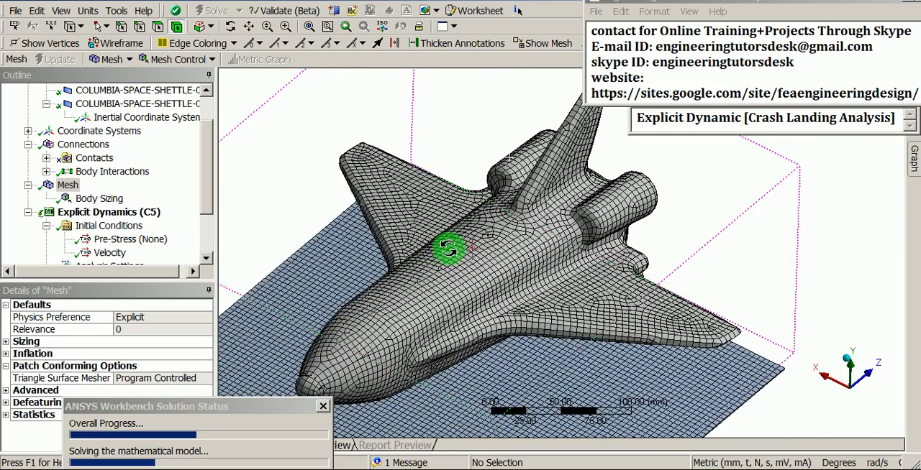
{"action": "left_click_drag", "start_coordinate": [180, 406], "coordinate": [432, 309]}
{"action": "left_click", "coordinate": [69, 187]}
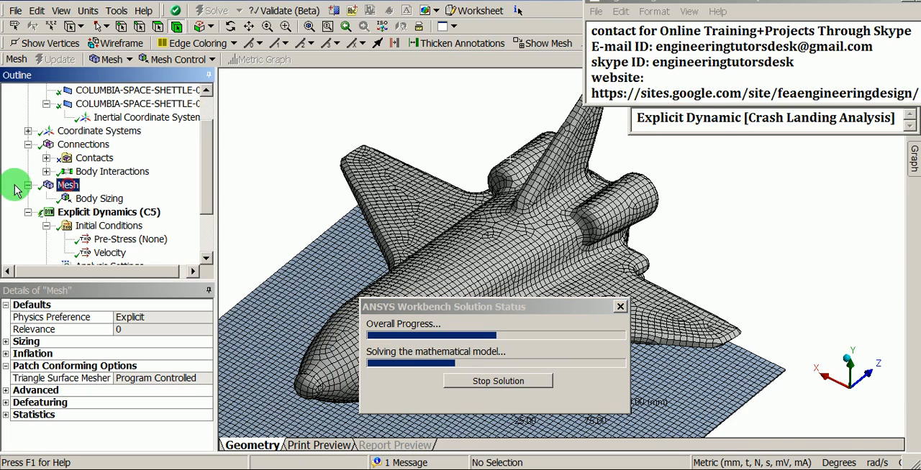
{"action": "left_click", "coordinate": [6, 415]}
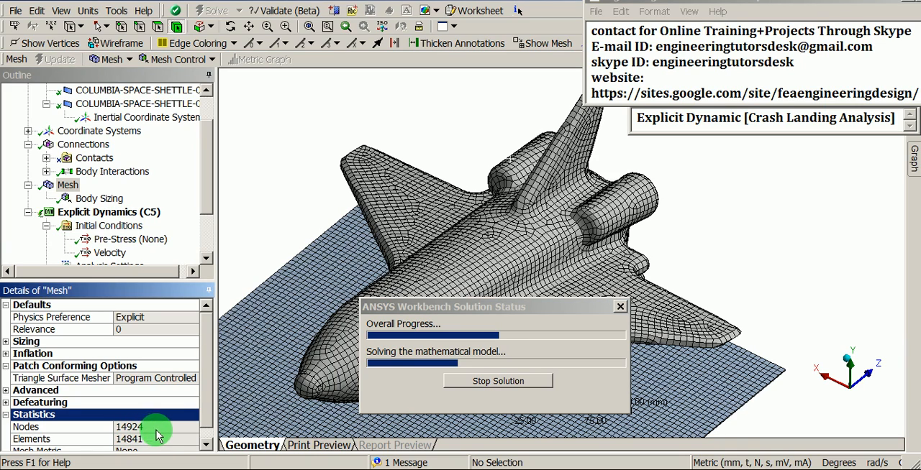
{"action": "left_click_drag", "start_coordinate": [207, 386], "coordinate": [207, 425]}
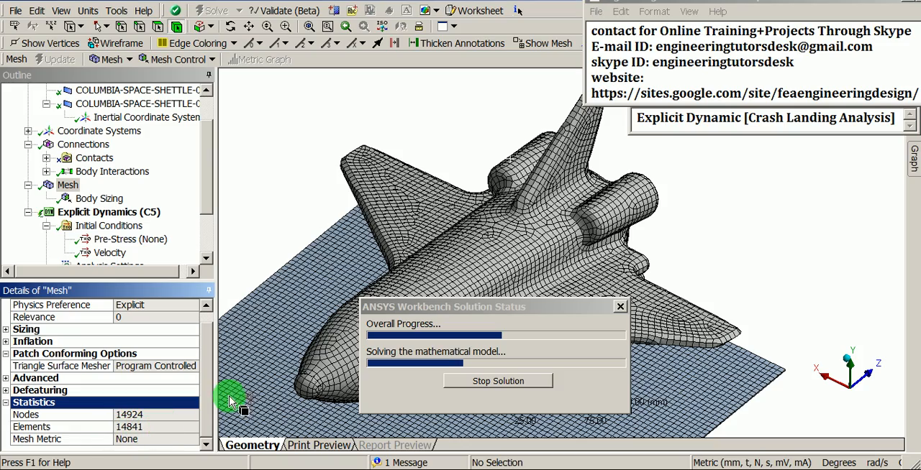
- Inspect the meshed shuttle and ground surface in the standard Front and Right views, keeping them clear of the solver status window
{"action": "mouse_move", "coordinate": [454, 192]}
{"action": "middle_mouse_down"}
{"action": "mouse_move", "coordinate": [559, 199]}
{"action": "mouse_move", "coordinate": [571, 282]}
{"action": "mouse_move", "coordinate": [462, 133]}
{"action": "middle_mouse_up"}
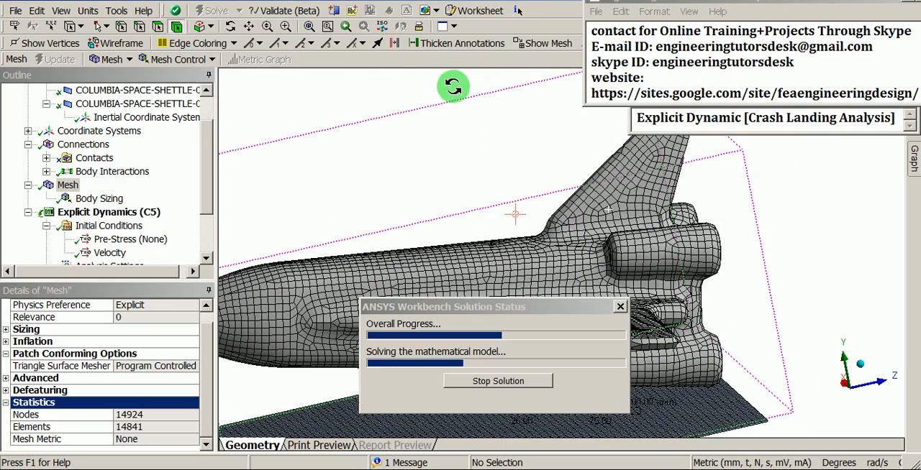
{"action": "right_click", "coordinate": [385, 79]}
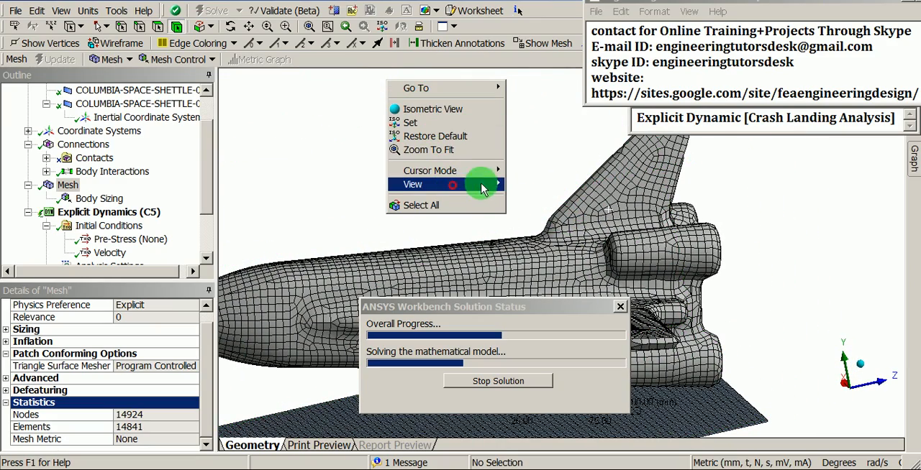
{"action": "left_click", "coordinate": [517, 184]}
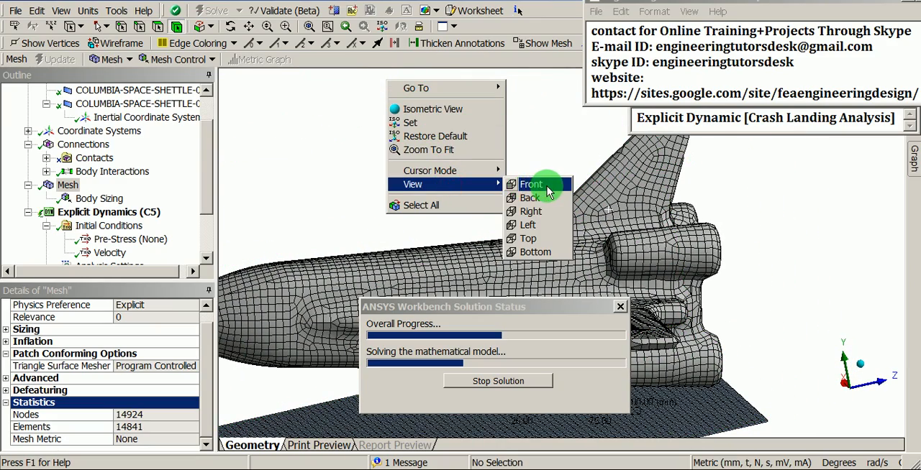
{"action": "left_click", "coordinate": [550, 191]}
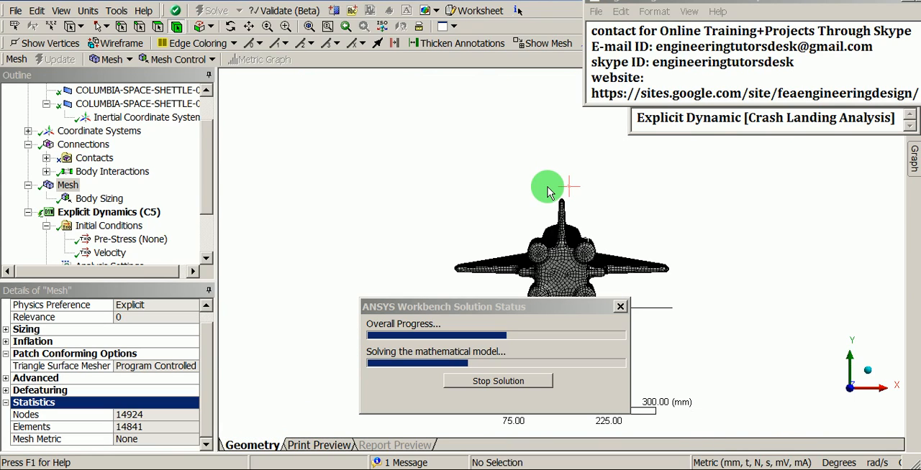
{"action": "right_click", "coordinate": [487, 149]}
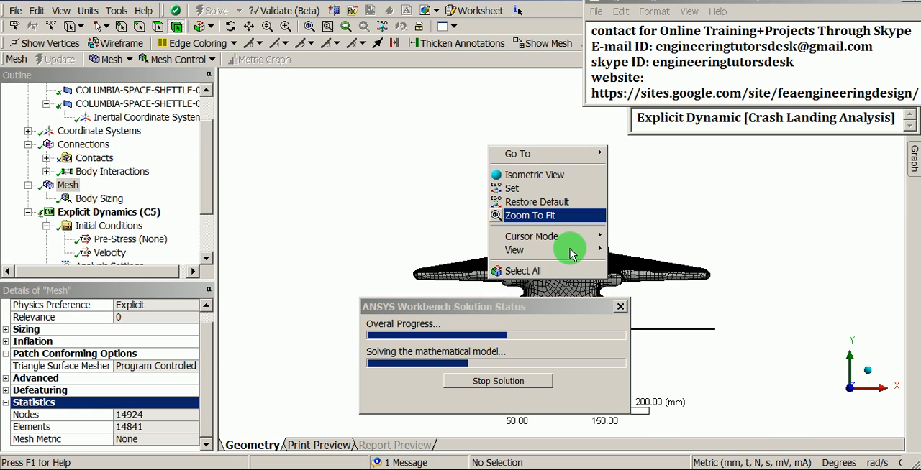
{"action": "mouse_move", "coordinate": [569, 249]}
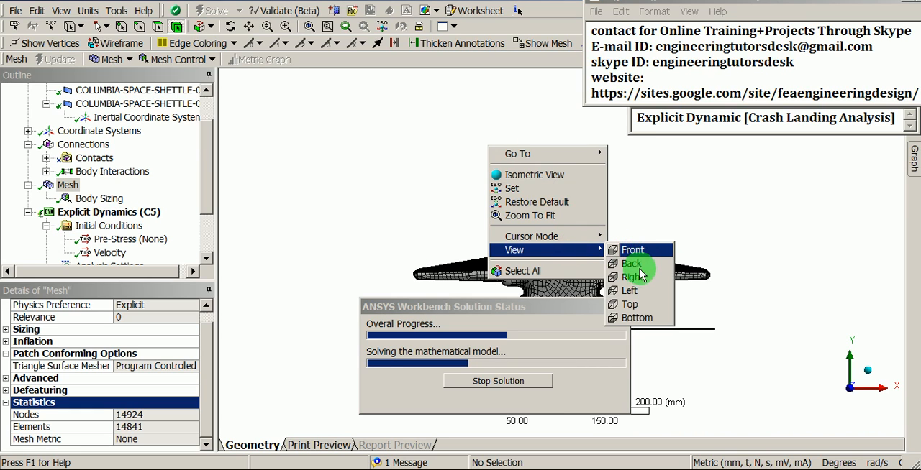
{"action": "left_click", "coordinate": [636, 277]}
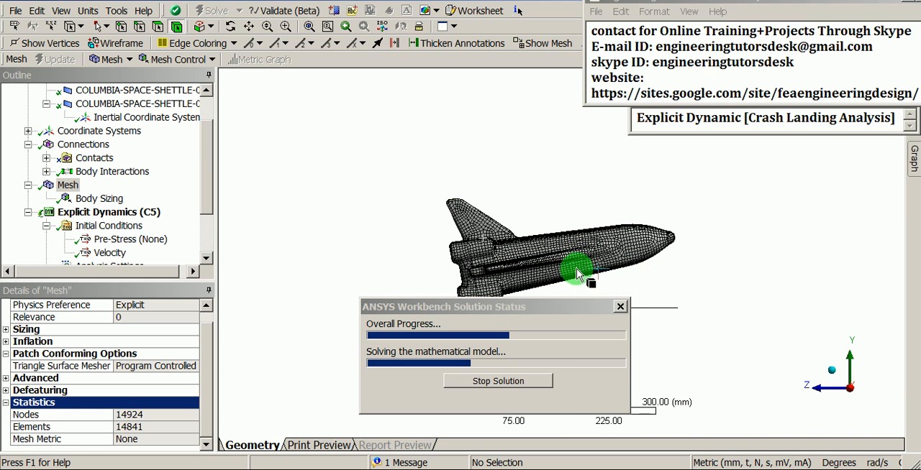
{"action": "middle_click_drag", "start_coordinate": [578, 269], "coordinate": [571, 185], "text": "shift"}
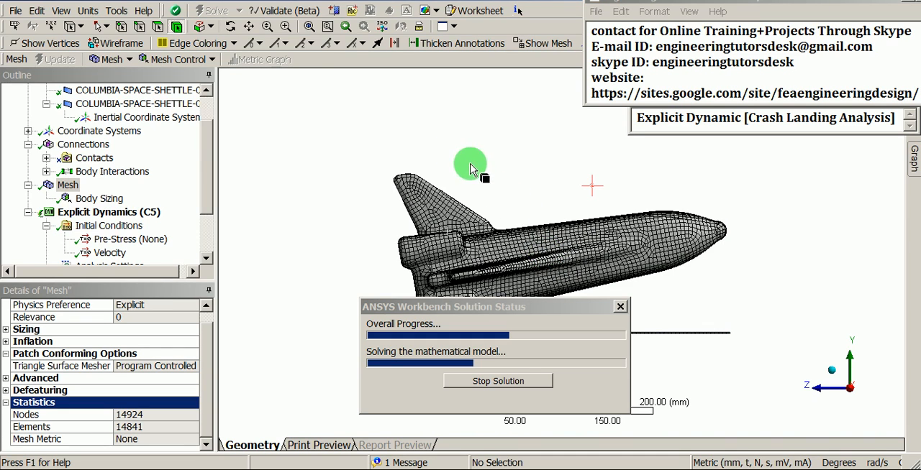
{"action": "middle_click_drag", "start_coordinate": [601, 293], "coordinate": [513, 205], "text": "ctrl"}
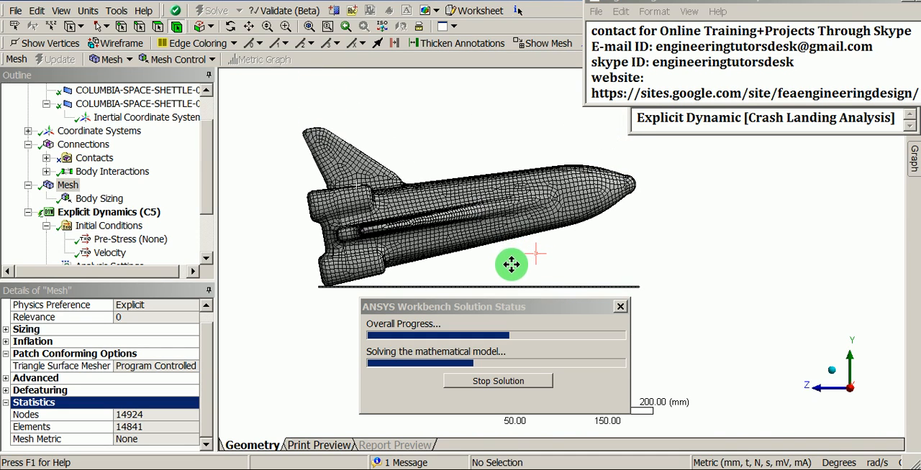
{"action": "scroll", "coordinate": [505, 245], "scroll_direction": "up", "scroll_amount": 1}
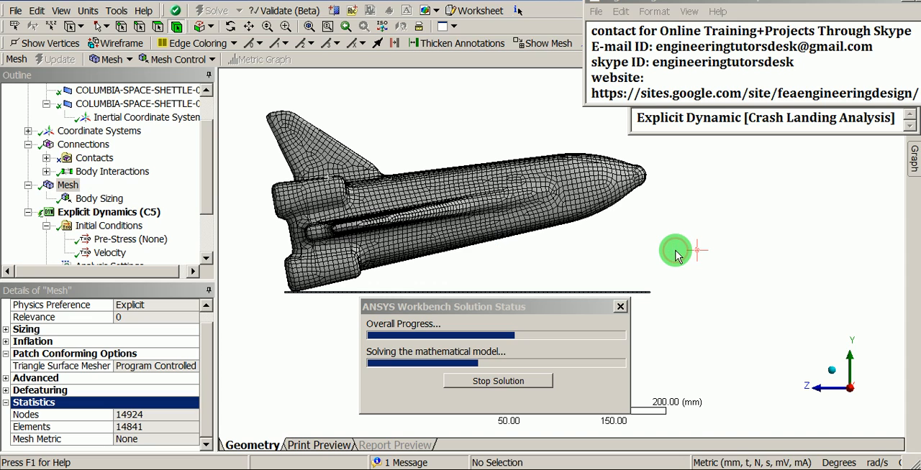
- Rotate the meshed model to examine the shuttle and ground surface from above and below, and return to the side view
{"action": "key", "text": "Down"}
{"action": "key", "text": "Down"}
{"action": "key", "text": "Down"}
{"action": "key", "text": "Down"}
{"action": "key", "text": "Down"}
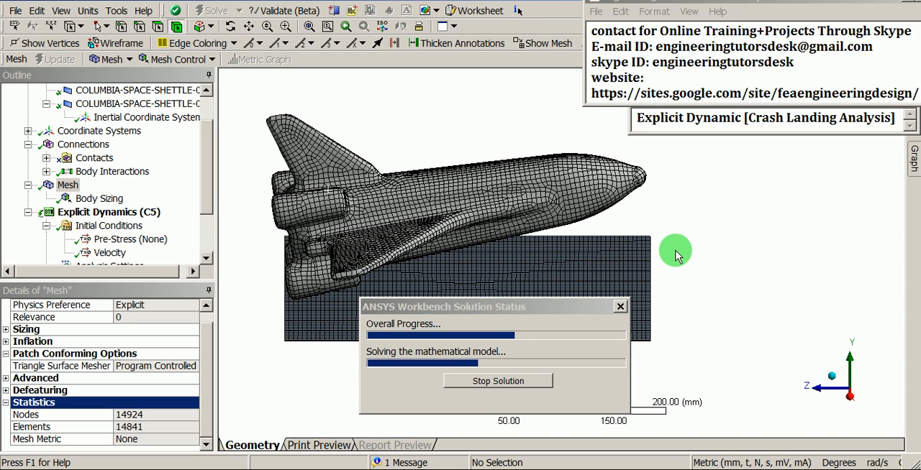
{"action": "key", "text": "Down"}
{"action": "key", "text": "Down"}
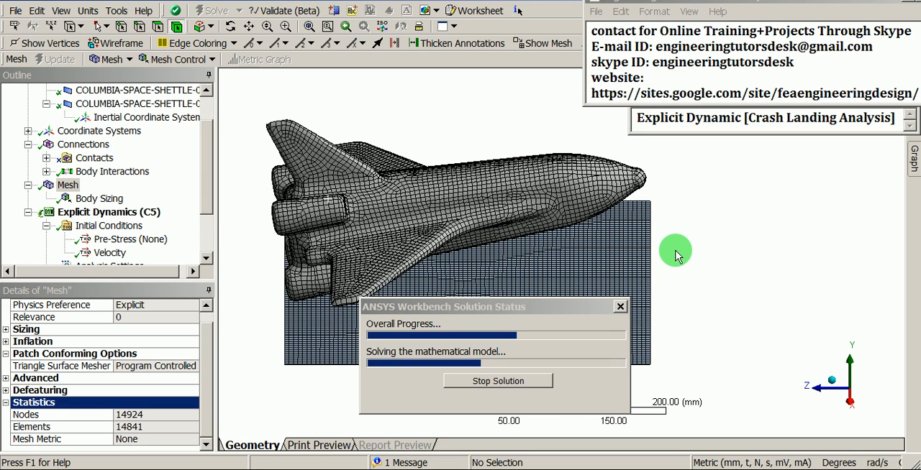
{"action": "key", "text": "Down"}
{"action": "key", "text": "Down"}
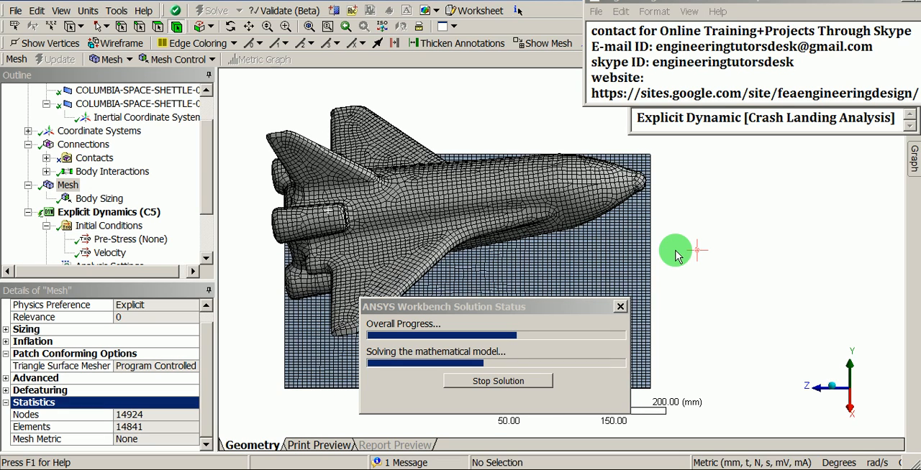
{"action": "key", "text": "Down"}
{"action": "key", "text": "Down"}
{"action": "key", "text": "Down"}
{"action": "key", "text": "Down"}
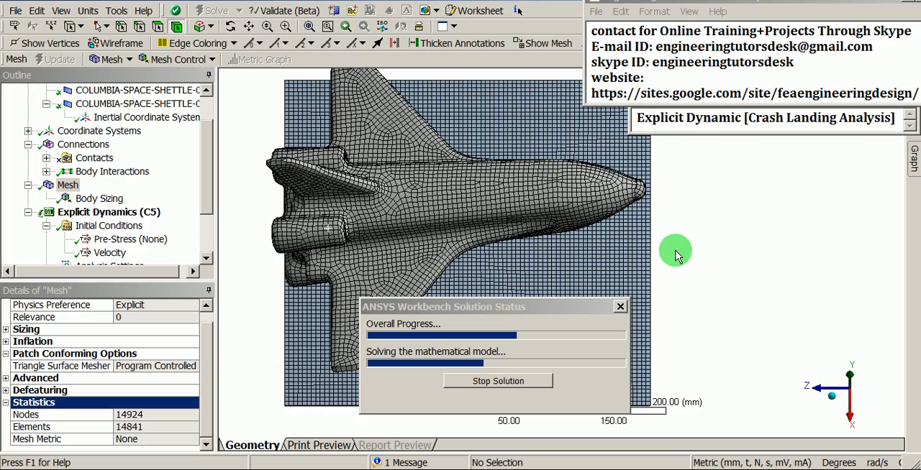
{"action": "key", "text": "Down"}
{"action": "key", "text": "Down"}
{"action": "key", "text": "Down"}
{"action": "key", "text": "Down"}
{"action": "key", "text": "Down"}
{"action": "key", "text": "Down"}
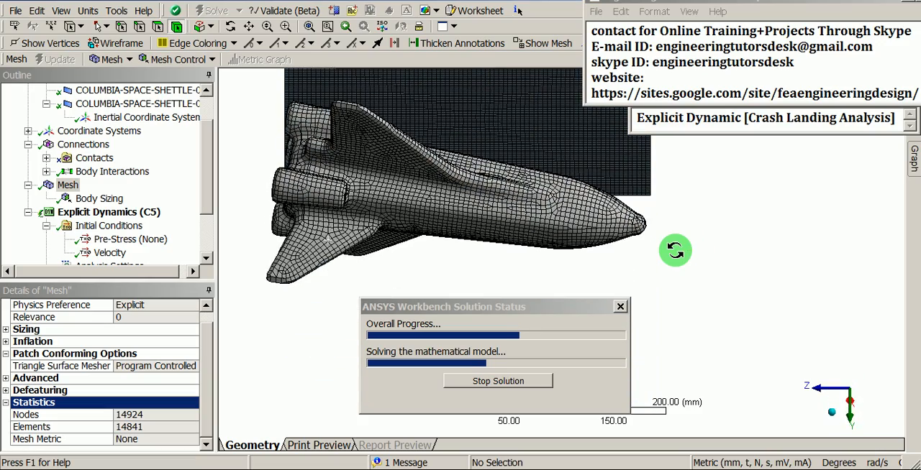
{"action": "key", "text": "Down"}
{"action": "key", "text": "Down"}
{"action": "key", "text": "Down"}
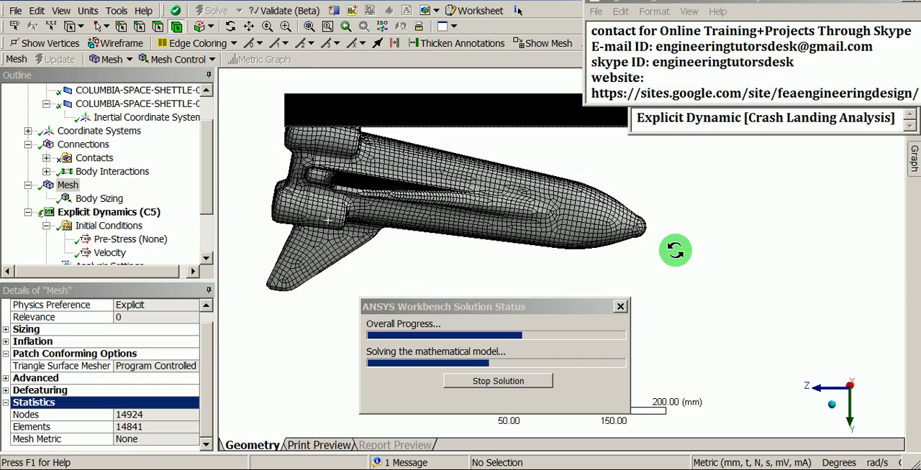
{"action": "key", "text": "Down"}
{"action": "key", "text": "Down"}
{"action": "key", "text": "Down"}
{"action": "key", "text": "Down"}
{"action": "key", "text": "Down"}
{"action": "key", "text": "Down"}
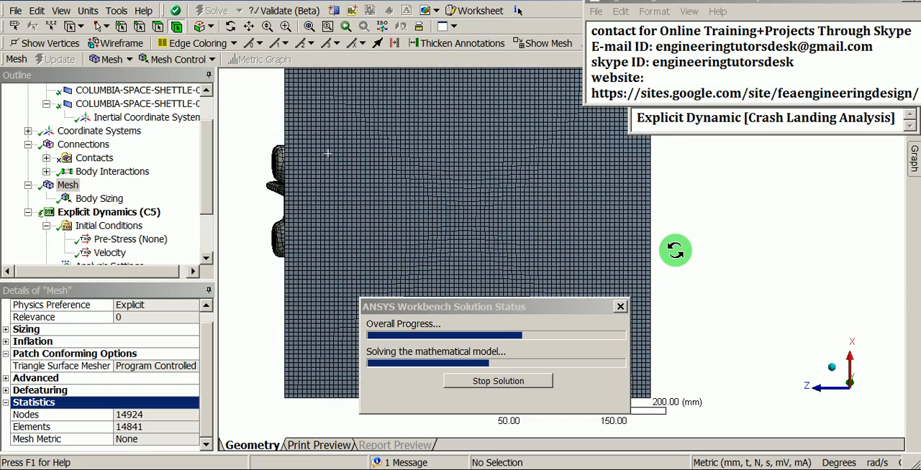
{"action": "key", "text": "Down"}
{"action": "key", "text": "Down"}
{"action": "key", "text": "Down"}
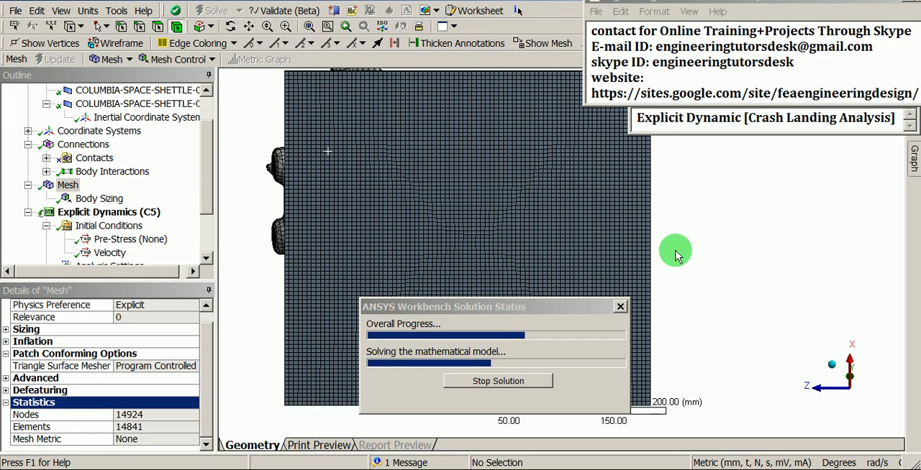
{"action": "key", "text": "Up"}
{"action": "key", "text": "Up"}
{"action": "key", "text": "Up"}
{"action": "key", "text": "Up"}
{"action": "key", "text": "Up"}
{"action": "key", "text": "Up"}
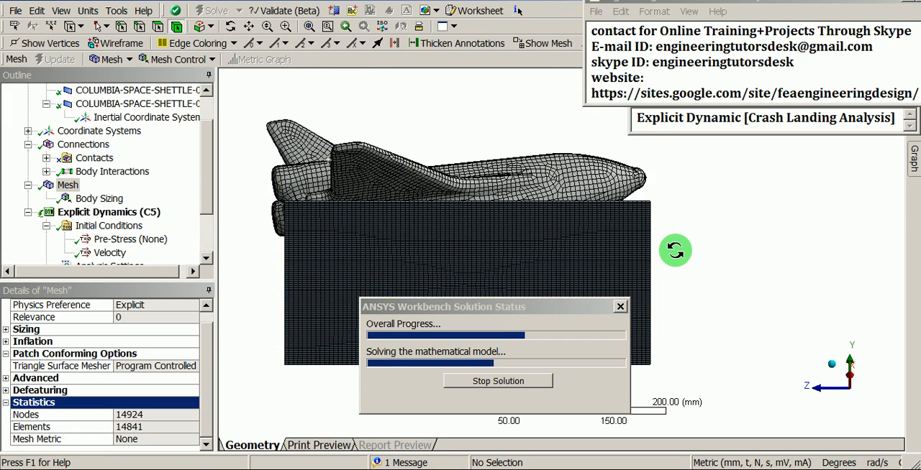
{"action": "key", "text": "Up"}
{"action": "key", "text": "Up"}
{"action": "key", "text": "Up"}
{"action": "key", "text": "Up"}
{"action": "key", "text": "Up"}
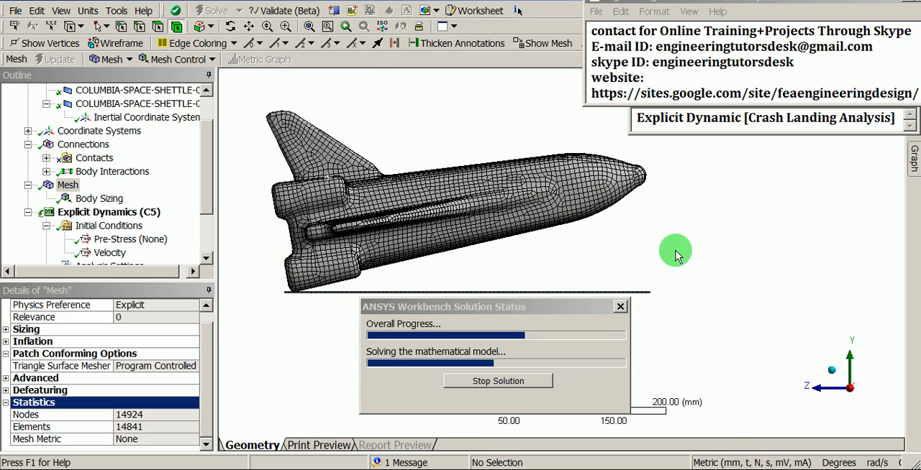
{"action": "middle_click_drag", "start_coordinate": [675, 250], "coordinate": [675, 251]}
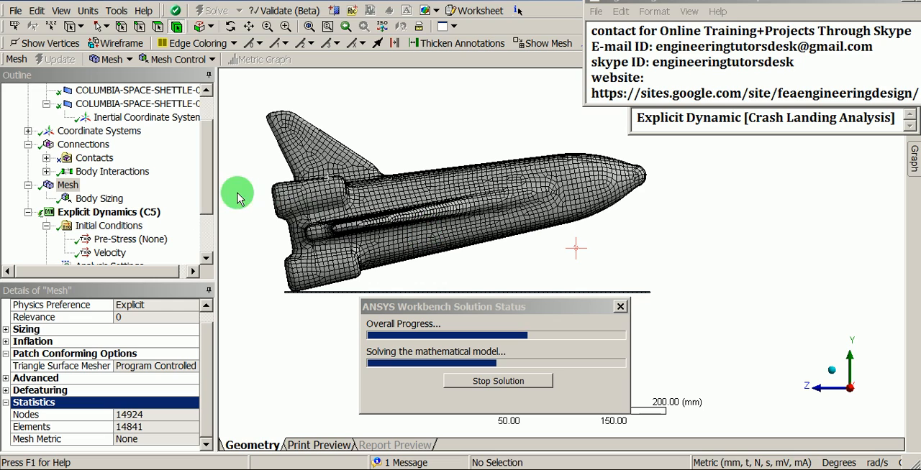
{"action": "left_click_drag", "start_coordinate": [205, 173], "coordinate": [206, 222]}
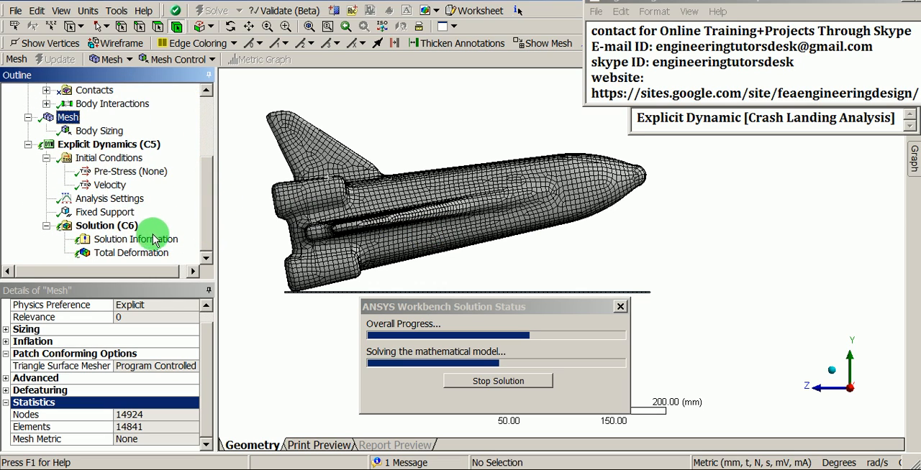
- Display the solver's energy summary graph and move the solution status window clear of it
{"action": "left_click", "coordinate": [137, 239]}
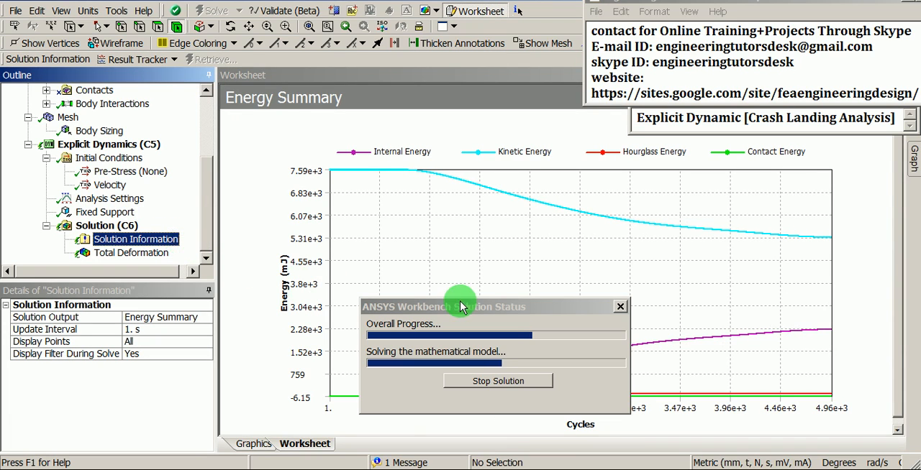
{"action": "left_click_drag", "start_coordinate": [479, 308], "coordinate": [190, 351]}
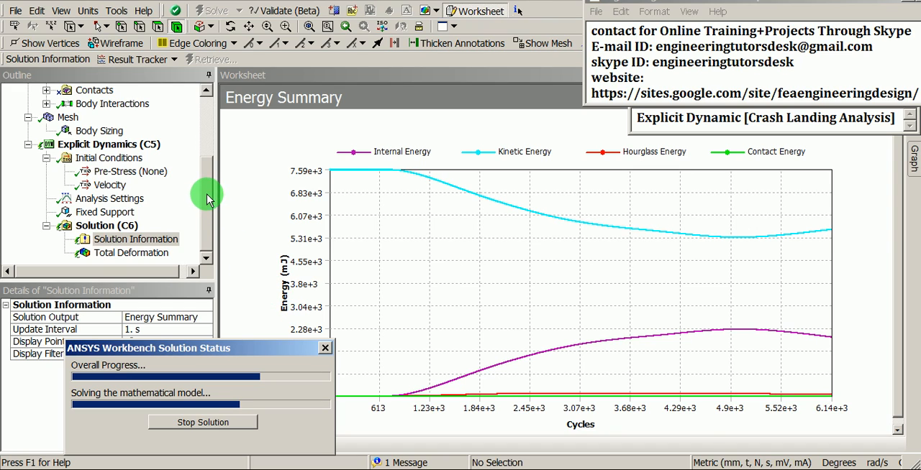
{"action": "left_click_drag", "start_coordinate": [207, 199], "coordinate": [210, 181]}
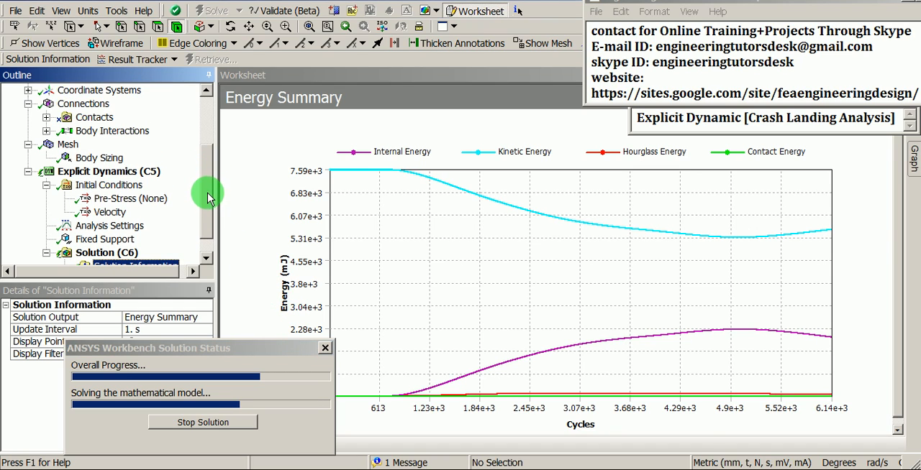
{"action": "scroll", "coordinate": [214, 241], "scroll_direction": "down", "scroll_amount": 1}
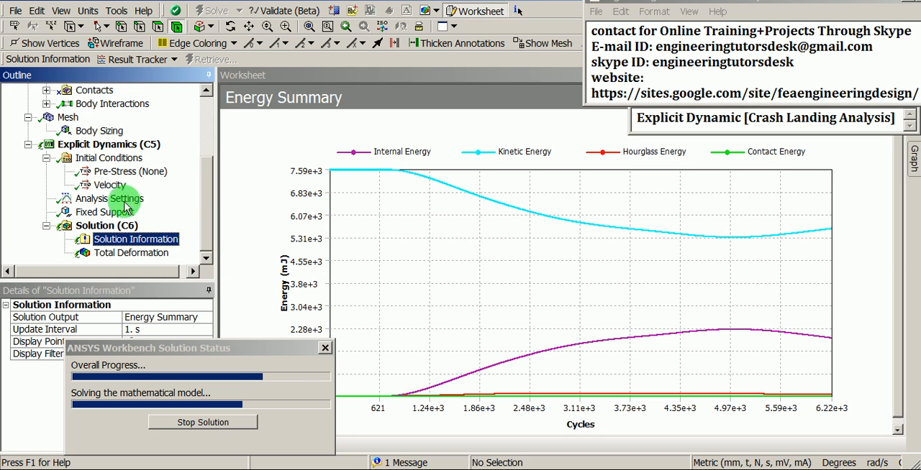
- Review the solution, fixed support, analysis settings, velocity and pre-stress entries, rotating the model to view the fixed ground surface in perspective
{"action": "left_click", "coordinate": [106, 227]}
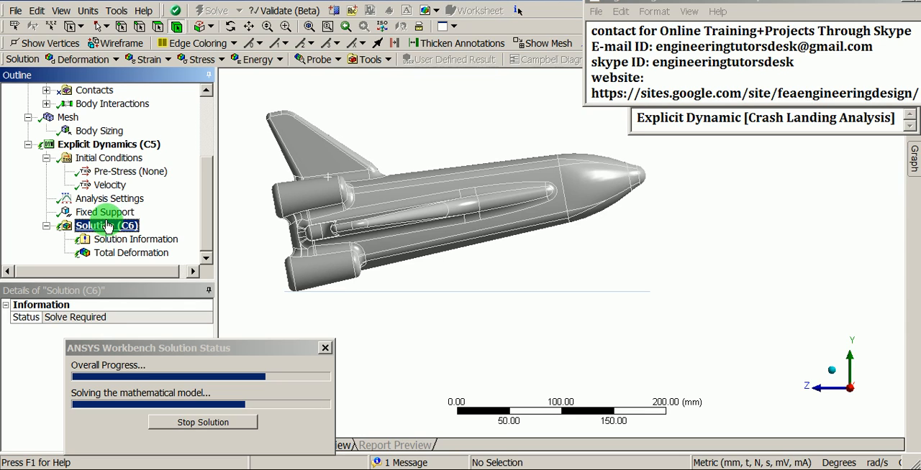
{"action": "left_click", "coordinate": [109, 214]}
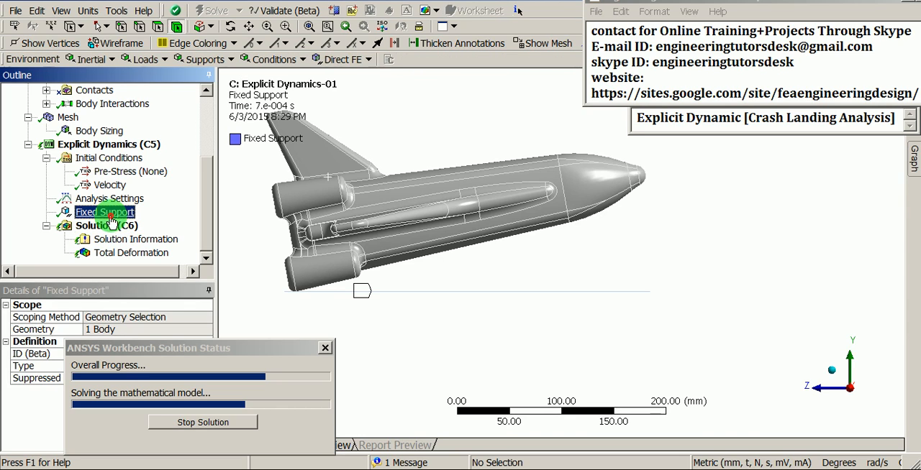
{"action": "left_click", "coordinate": [108, 198]}
{"action": "left_click", "coordinate": [108, 185]}
{"action": "left_click", "coordinate": [108, 173]}
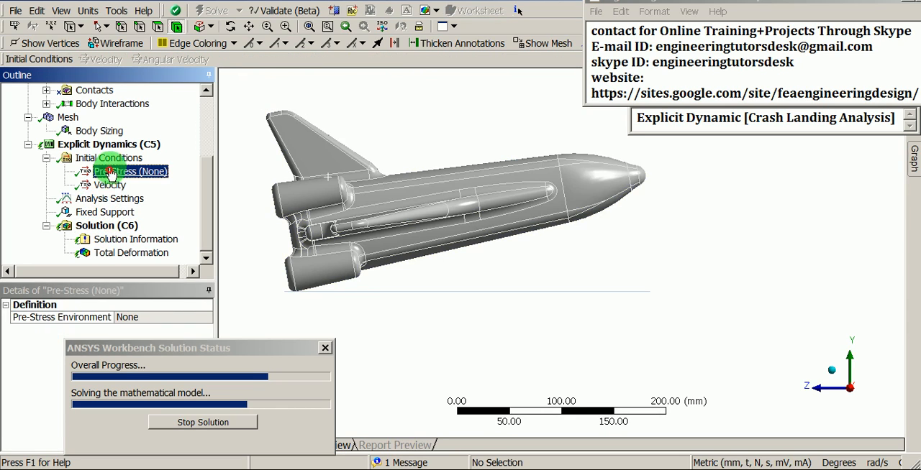
{"action": "left_click", "coordinate": [109, 156]}
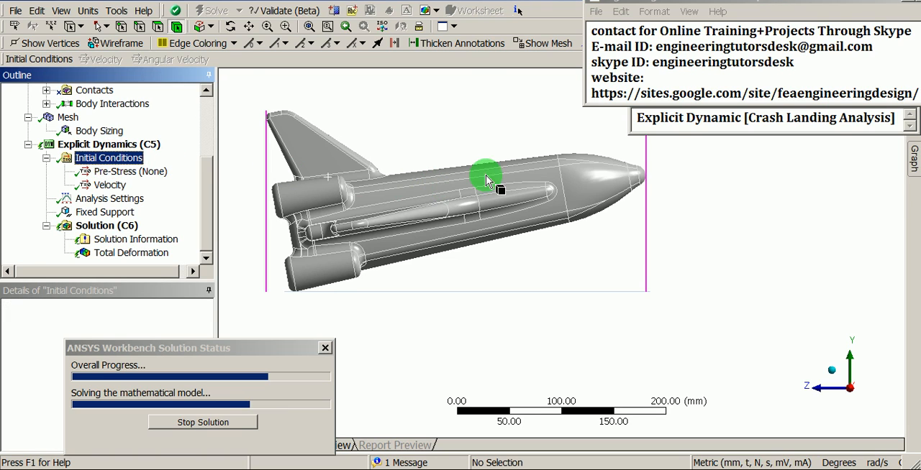
{"action": "middle_click_drag", "start_coordinate": [487, 181], "coordinate": [626, 263]}
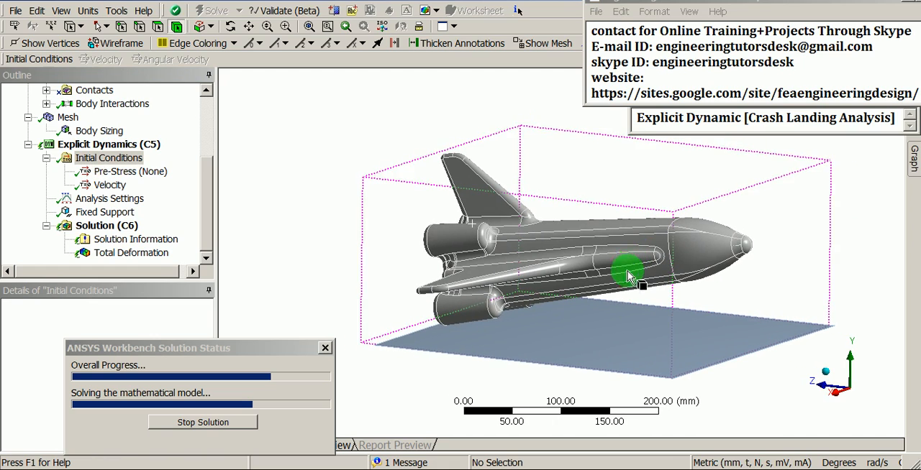
{"action": "left_click", "coordinate": [116, 213]}
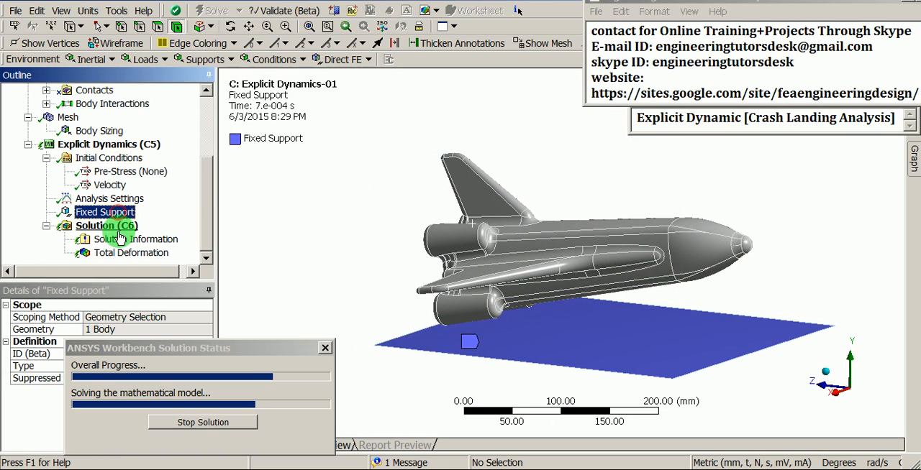
- Check the progress of the energy summary graph again, then return to the Explicit Dynamics analysis
{"action": "left_click", "coordinate": [119, 239]}
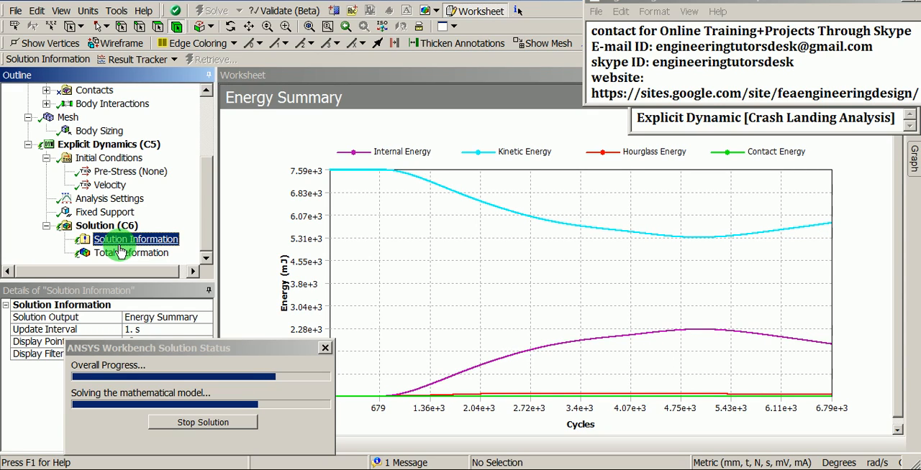
{"action": "left_click_drag", "start_coordinate": [210, 212], "coordinate": [210, 210]}
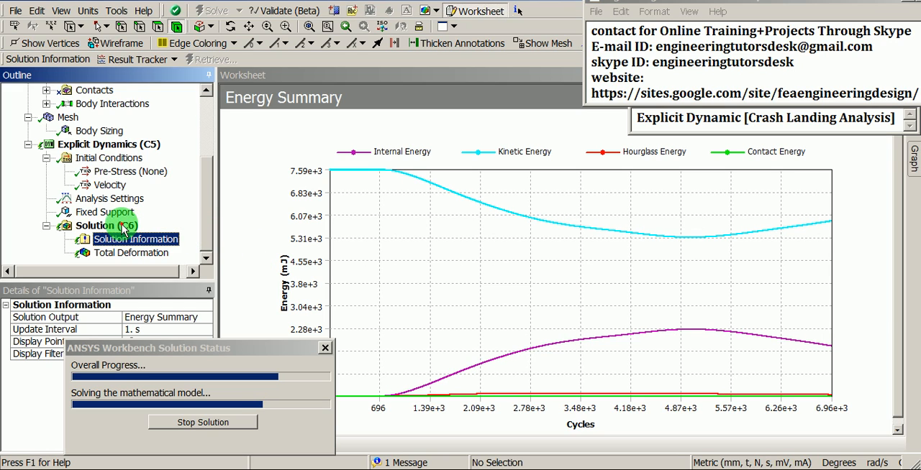
{"action": "left_click", "coordinate": [96, 146]}
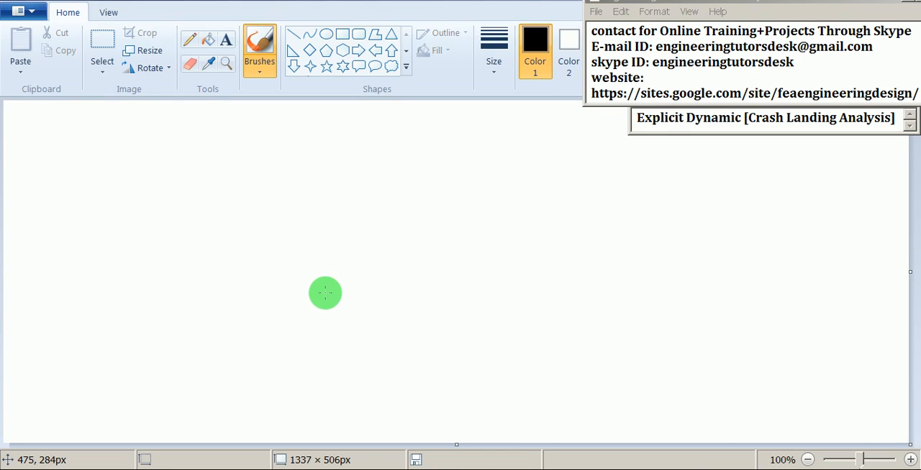
- Switch to Paint and brush a pair of graph axes, labelling the horizontal one t and the vertical one E
{"action": "mouse_move", "coordinate": [210, 149]}
{"action": "left_mouse_down"}
{"action": "mouse_move", "coordinate": [216, 350]}
{"action": "mouse_move", "coordinate": [257, 362]}
{"action": "mouse_move", "coordinate": [626, 366]}
{"action": "left_mouse_up"}
{"action": "mouse_move", "coordinate": [417, 383]}
{"action": "left_mouse_down"}
{"action": "mouse_move", "coordinate": [418, 407]}
{"action": "mouse_move", "coordinate": [431, 407]}
{"action": "left_mouse_up"}
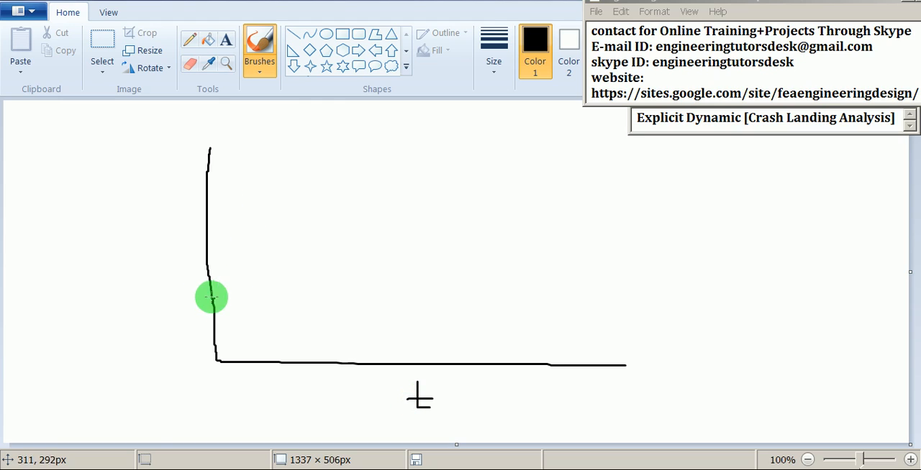
{"action": "mouse_move", "coordinate": [161, 234]}
{"action": "left_mouse_down"}
{"action": "mouse_move", "coordinate": [160, 257]}
{"action": "mouse_move", "coordinate": [181, 258]}
{"action": "mouse_move", "coordinate": [178, 229]}
{"action": "left_mouse_up"}
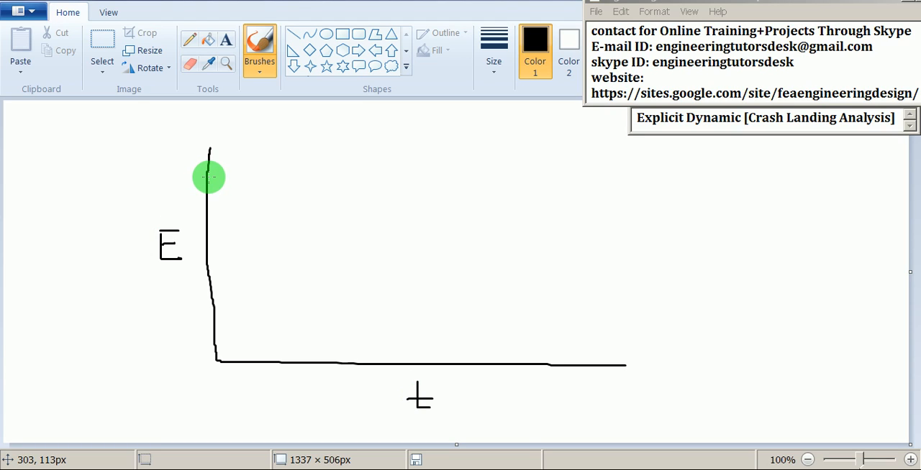
- Draw a falling curve labelled K.E and a rising curve labelled IE that cross midway along the time axis
{"action": "mouse_move", "coordinate": [208, 172]}
{"action": "left_mouse_down"}
{"action": "mouse_move", "coordinate": [265, 171]}
{"action": "mouse_move", "coordinate": [358, 195]}
{"action": "mouse_move", "coordinate": [420, 233]}
{"action": "mouse_move", "coordinate": [513, 319]}
{"action": "mouse_move", "coordinate": [560, 333]}
{"action": "mouse_move", "coordinate": [671, 335]}
{"action": "left_mouse_up"}
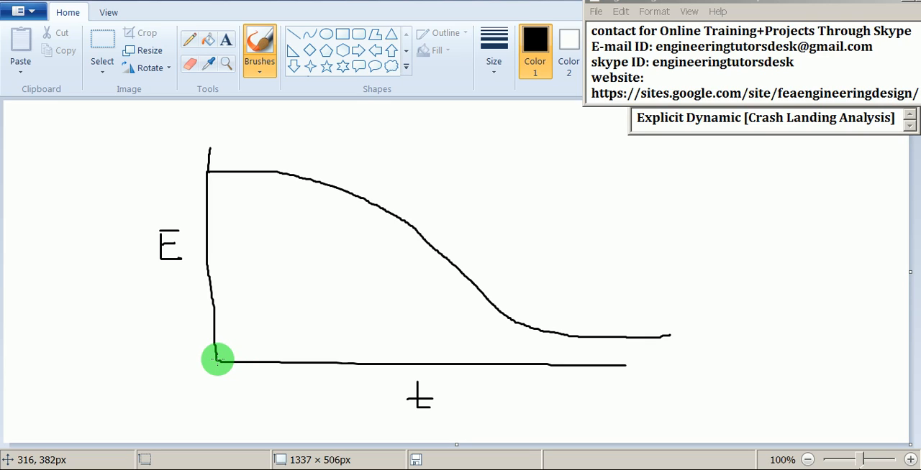
{"action": "mouse_move", "coordinate": [218, 359]}
{"action": "left_mouse_down"}
{"action": "mouse_move", "coordinate": [294, 349]}
{"action": "mouse_move", "coordinate": [372, 306]}
{"action": "mouse_move", "coordinate": [490, 185]}
{"action": "mouse_move", "coordinate": [540, 153]}
{"action": "mouse_move", "coordinate": [581, 144]}
{"action": "mouse_move", "coordinate": [671, 150]}
{"action": "left_mouse_up"}
{"action": "mouse_move", "coordinate": [551, 169]}
{"action": "left_mouse_down"}
{"action": "mouse_move", "coordinate": [551, 193]}
{"action": "mouse_move", "coordinate": [566, 168]}
{"action": "left_mouse_up"}
{"action": "mouse_move", "coordinate": [541, 193]}
{"action": "left_mouse_down"}
{"action": "mouse_move", "coordinate": [604, 193]}
{"action": "mouse_move", "coordinate": [603, 165]}
{"action": "left_mouse_up"}
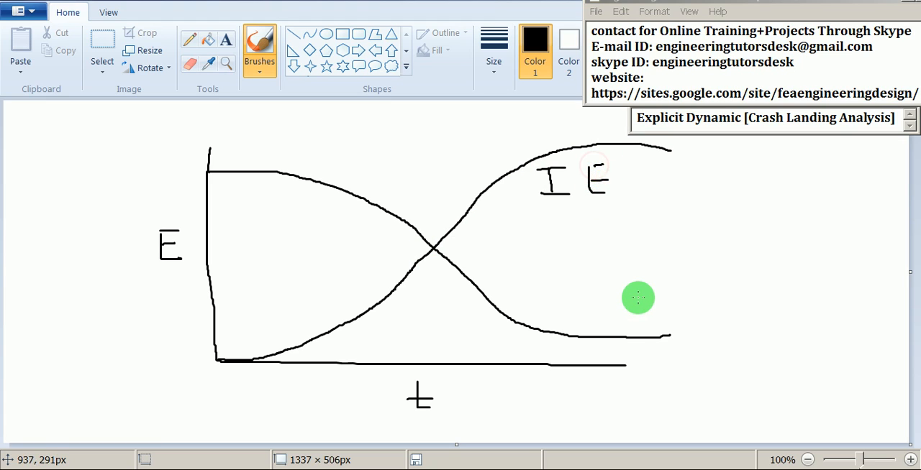
{"action": "mouse_move", "coordinate": [637, 299]}
{"action": "left_mouse_down"}
{"action": "mouse_move", "coordinate": [638, 320]}
{"action": "mouse_move", "coordinate": [683, 304]}
{"action": "mouse_move", "coordinate": [701, 315]}
{"action": "mouse_move", "coordinate": [701, 290]}
{"action": "left_mouse_up"}
{"action": "left_click", "coordinate": [660, 318]}
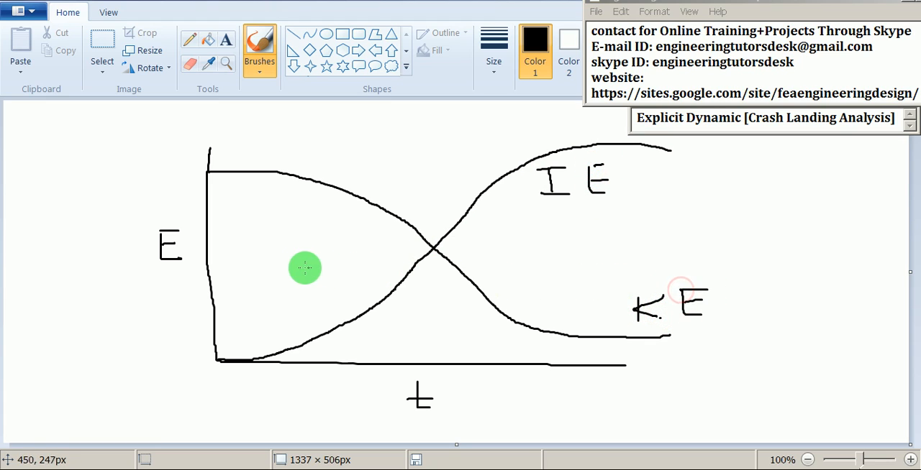
- Draw a horizontal dash-dot line across the graph through the crossing point of the two energy curves
{"action": "left_click_drag", "start_coordinate": [189, 257], "coordinate": [238, 257]}
{"action": "left_click_drag", "start_coordinate": [263, 257], "coordinate": [693, 245]}
{"action": "left_click", "coordinate": [364, 255]}
{"action": "left_click", "coordinate": [451, 251]}
{"action": "left_click", "coordinate": [532, 248]}
{"action": "left_click", "coordinate": [612, 246]}
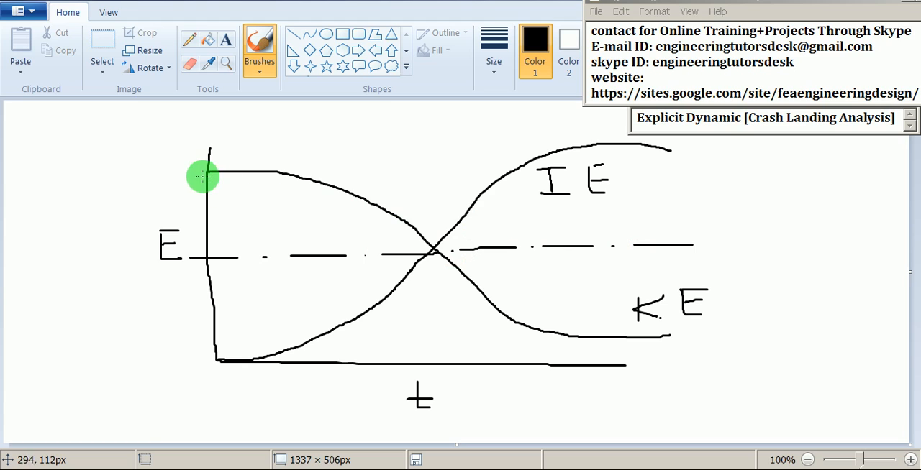
- Draw a total energy curve above the others, label it TE, and add arrowheads to both axes
{"action": "mouse_move", "coordinate": [207, 174]}
{"action": "left_mouse_down"}
{"action": "mouse_move", "coordinate": [510, 138]}
{"action": "mouse_move", "coordinate": [651, 136]}
{"action": "mouse_move", "coordinate": [712, 148]}
{"action": "left_mouse_up"}
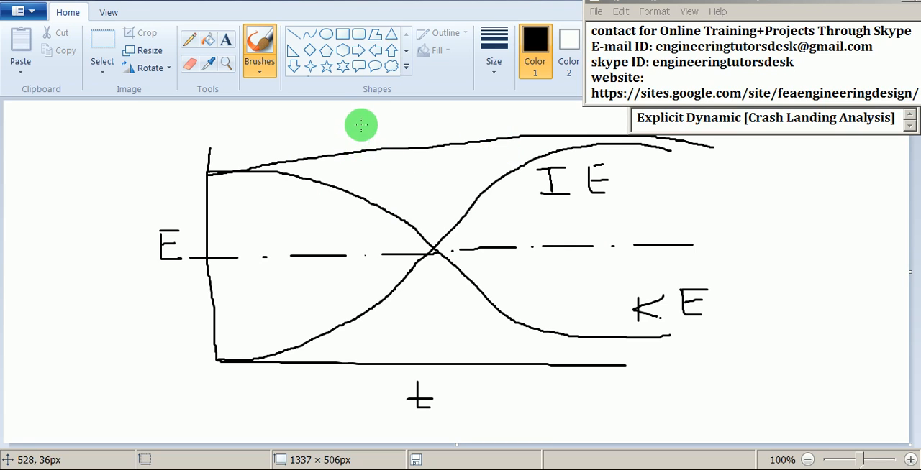
{"action": "mouse_move", "coordinate": [361, 126]}
{"action": "left_mouse_down"}
{"action": "mouse_move", "coordinate": [359, 142]}
{"action": "mouse_move", "coordinate": [377, 124]}
{"action": "mouse_move", "coordinate": [419, 132]}
{"action": "mouse_move", "coordinate": [423, 115]}
{"action": "left_mouse_up"}
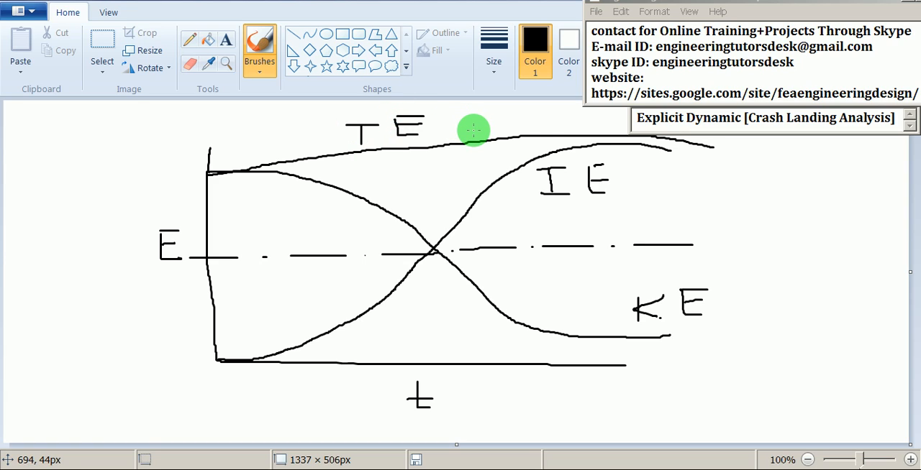
{"action": "mouse_move", "coordinate": [206, 144]}
{"action": "left_mouse_down"}
{"action": "mouse_move", "coordinate": [188, 159]}
{"action": "mouse_move", "coordinate": [229, 151]}
{"action": "left_mouse_up"}
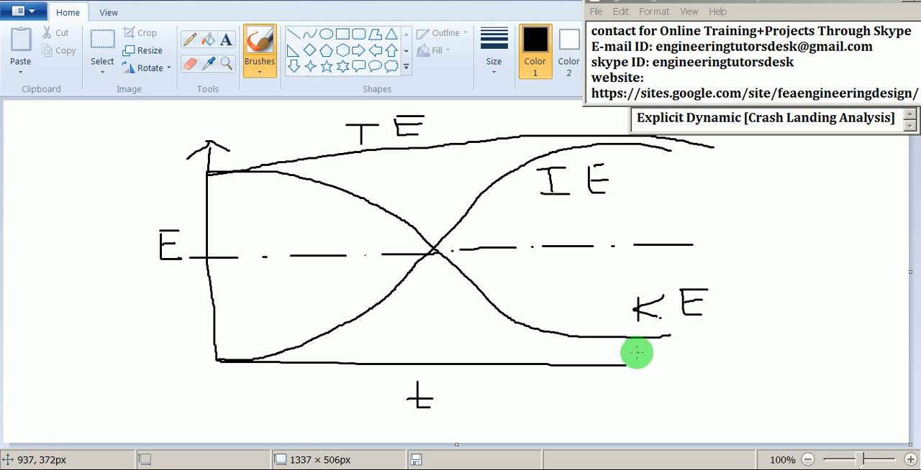
{"action": "mouse_move", "coordinate": [594, 347]}
{"action": "left_mouse_down"}
{"action": "mouse_move", "coordinate": [637, 366]}
{"action": "mouse_move", "coordinate": [609, 389]}
{"action": "left_mouse_up"}
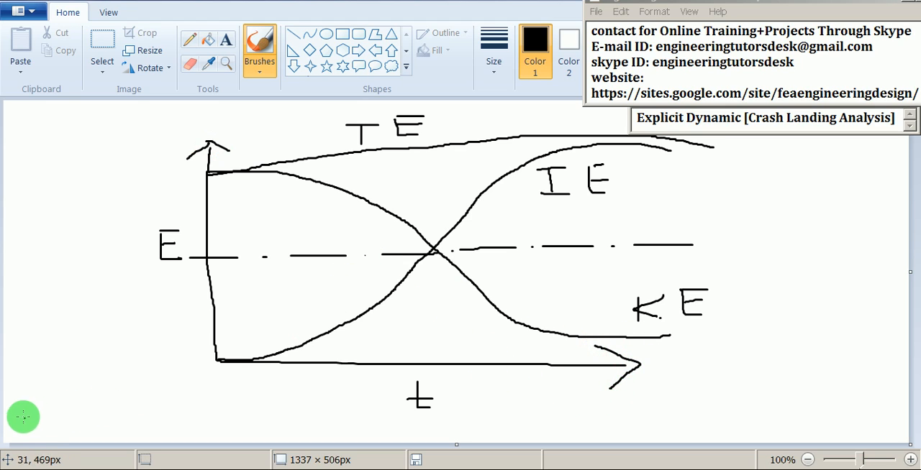
- Add the text "energy summary" beside the lower part of the E axis
{"action": "left_click", "coordinate": [225, 42]}
{"action": "left_click", "coordinate": [55, 344]}
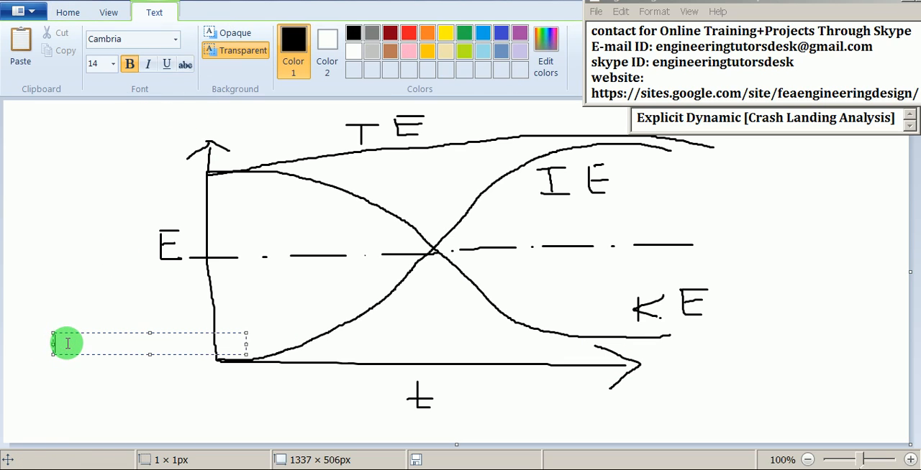
{"action": "type", "text": "ene"}
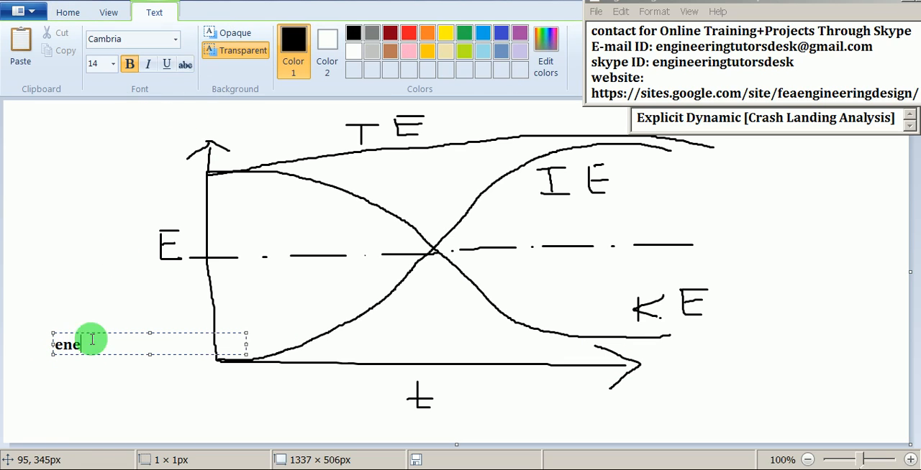
{"action": "type", "text": "rgy su"}
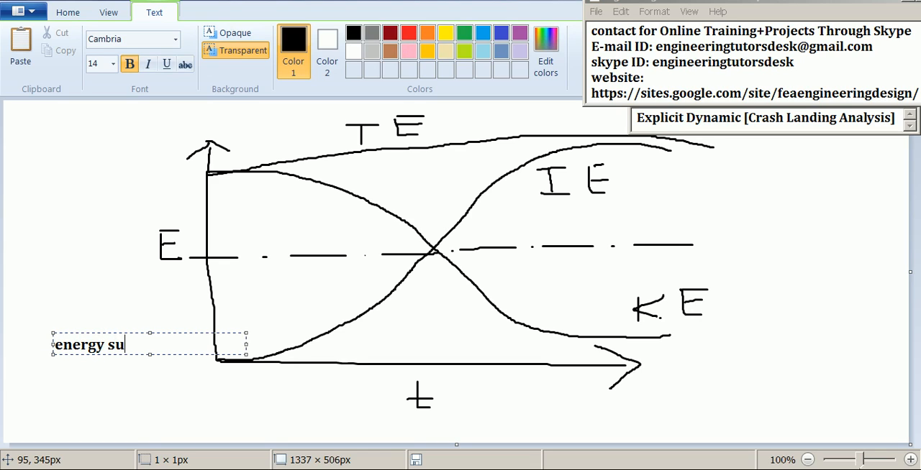
{"action": "type", "text": "mmary"}
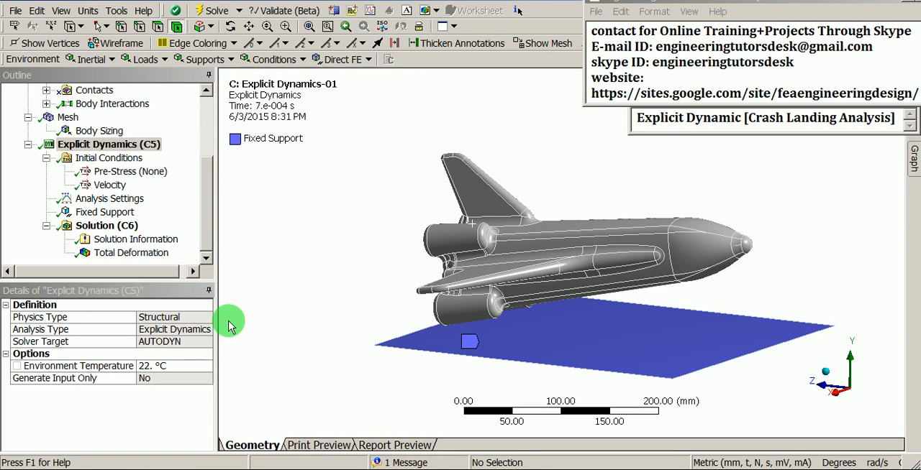
- Switch back to ANSYS Mechanical, check the solution information, and display the Total Deformation result from a rotated view
{"action": "left_click", "coordinate": [133, 238]}
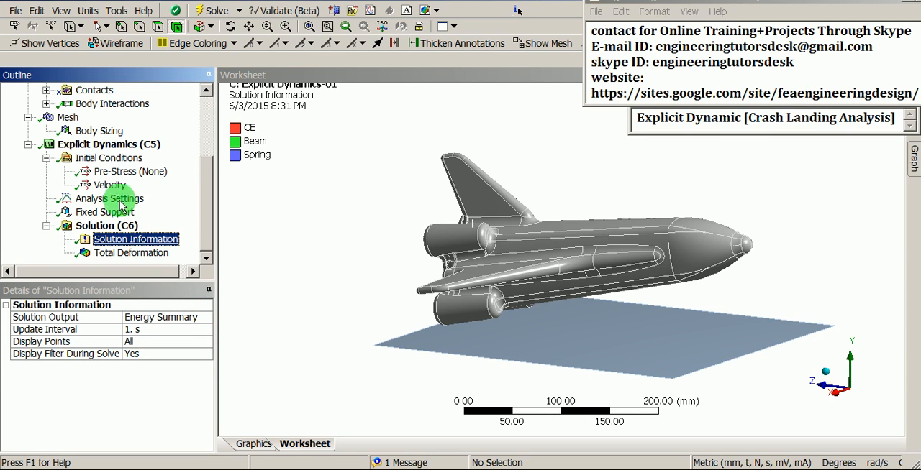
{"action": "left_click", "coordinate": [101, 147]}
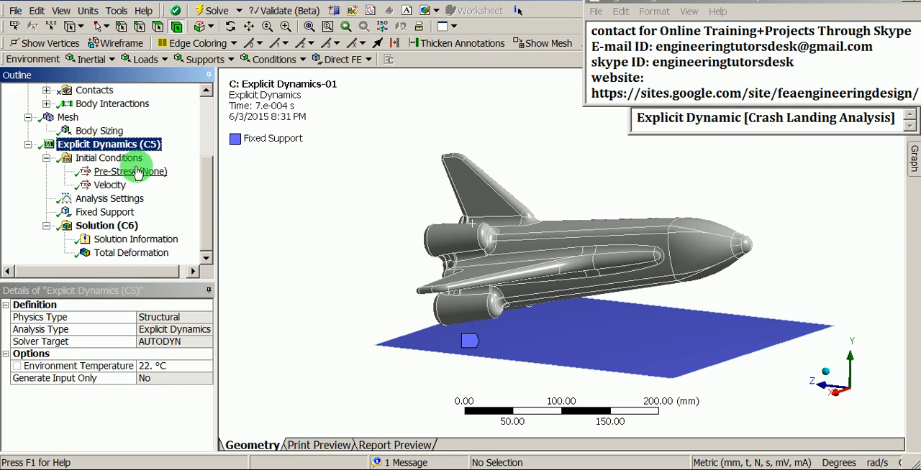
{"action": "left_click", "coordinate": [136, 255]}
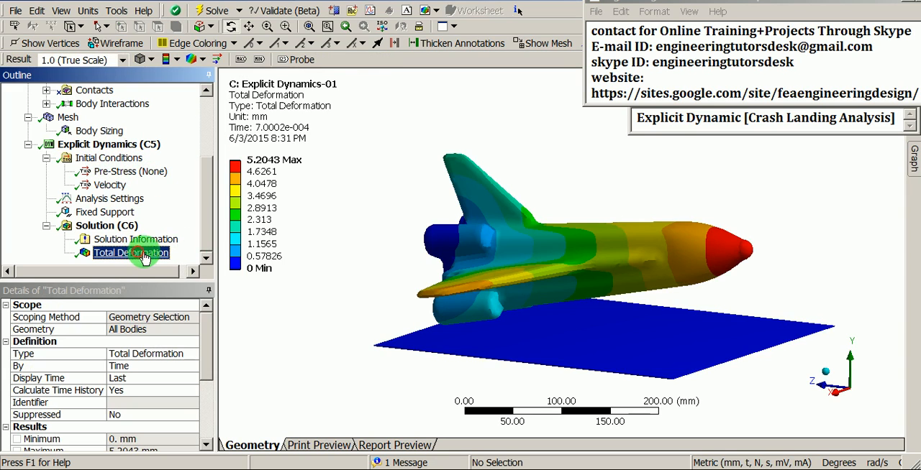
{"action": "left_click_drag", "start_coordinate": [337, 265], "coordinate": [480, 360]}
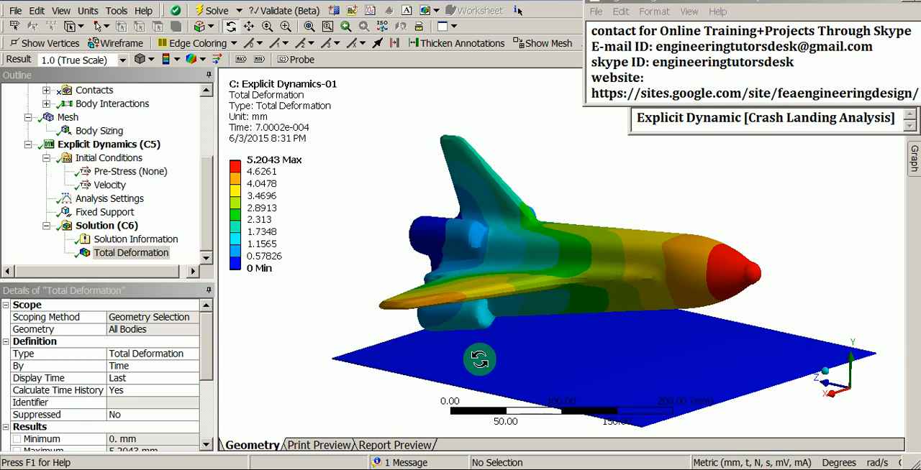
- Open the Total Deformation time graph, clear the contact note out of the way, and play the result animation
{"action": "left_click", "coordinate": [912, 157]}
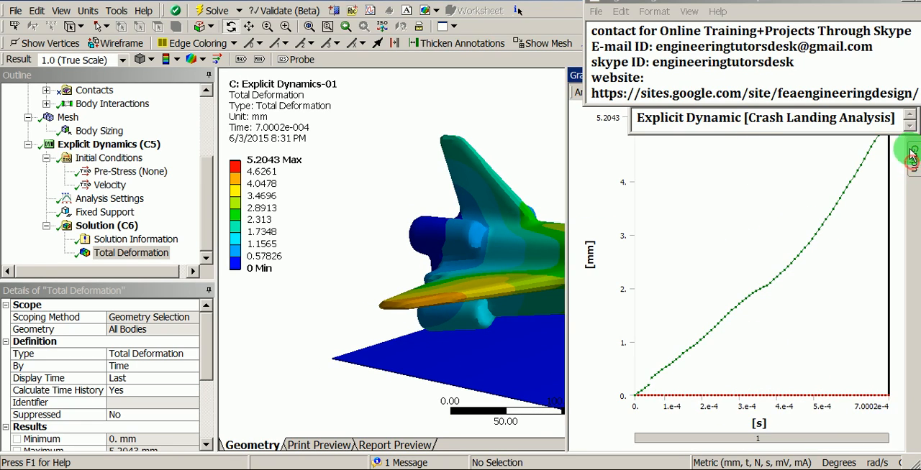
{"action": "left_click", "coordinate": [900, 9]}
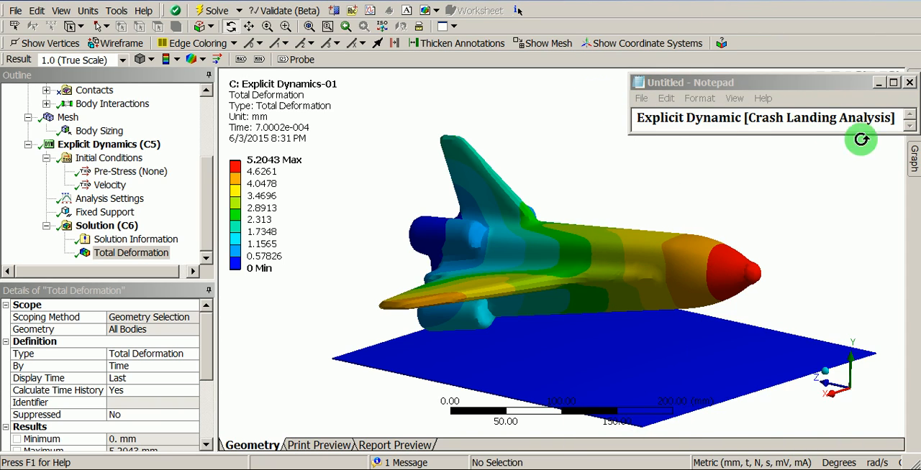
{"action": "left_click", "coordinate": [912, 157]}
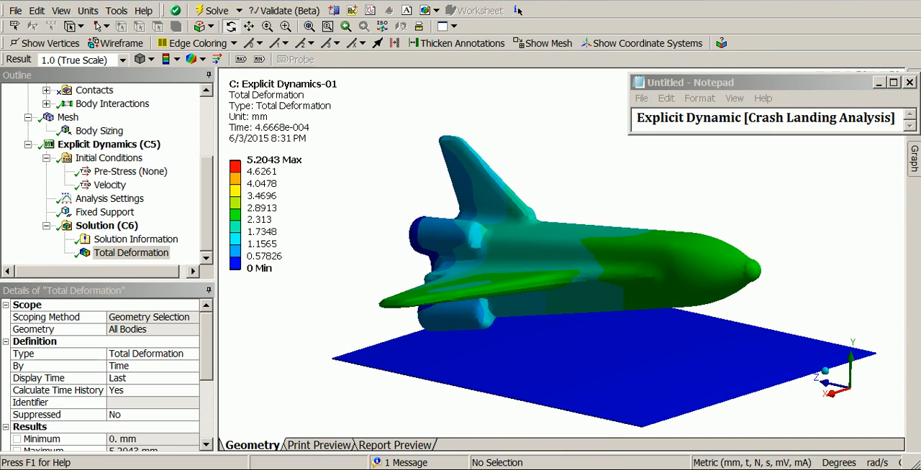
- Show the elements on the animated Total Deformation result and examine the deformed shuttle and ground surface from several angles
{"action": "left_click", "coordinate": [544, 432]}
{"action": "left_click_drag", "start_coordinate": [551, 323], "coordinate": [288, 124]}
{"action": "left_click", "coordinate": [202, 59]}
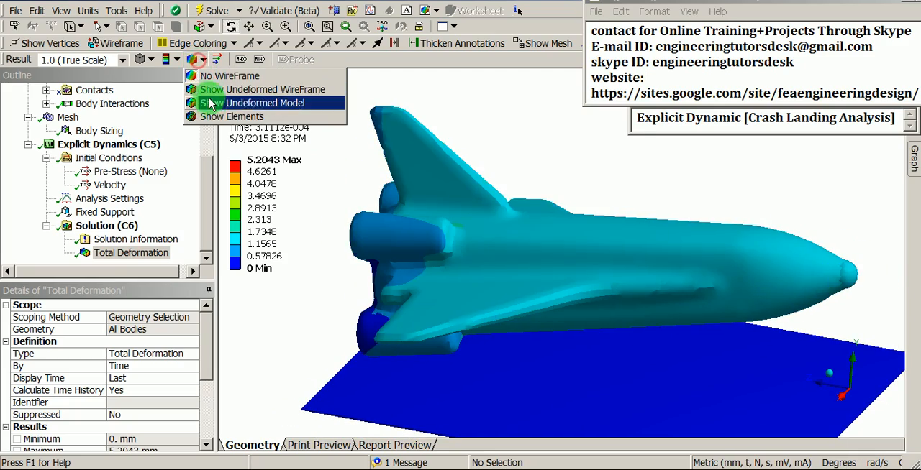
{"action": "left_click", "coordinate": [217, 117]}
{"action": "left_click_drag", "start_coordinate": [403, 216], "coordinate": [370, 228]}
{"action": "scroll", "coordinate": [473, 223], "scroll_direction": "up", "scroll_amount": 2}
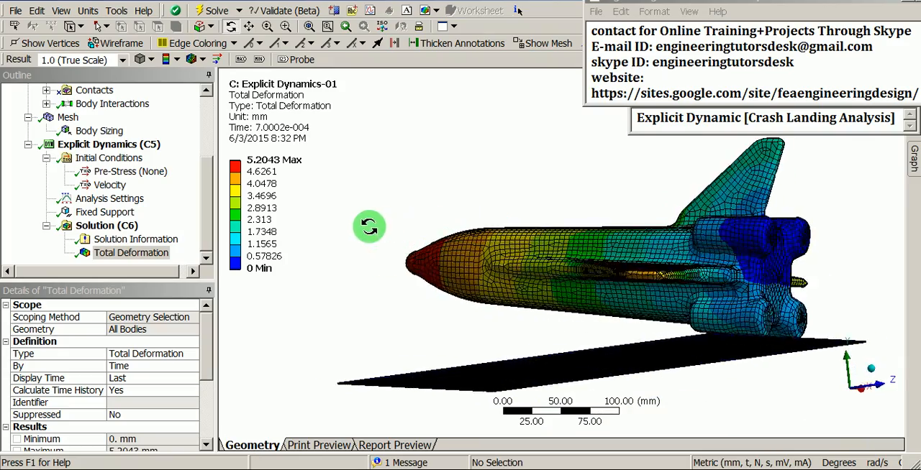
{"action": "left_click_drag", "start_coordinate": [572, 232], "coordinate": [396, 267]}
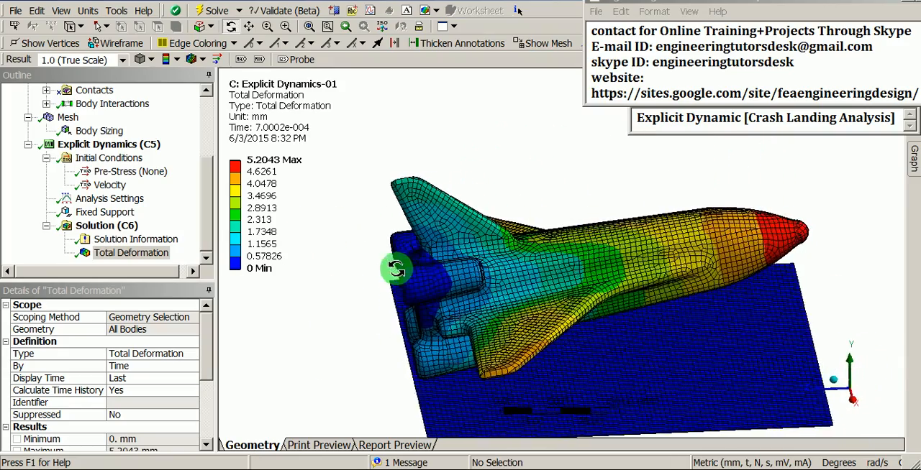
{"action": "scroll", "coordinate": [444, 248], "scroll_direction": "up", "scroll_amount": 2}
{"action": "left_click_drag", "start_coordinate": [445, 248], "coordinate": [444, 267]}
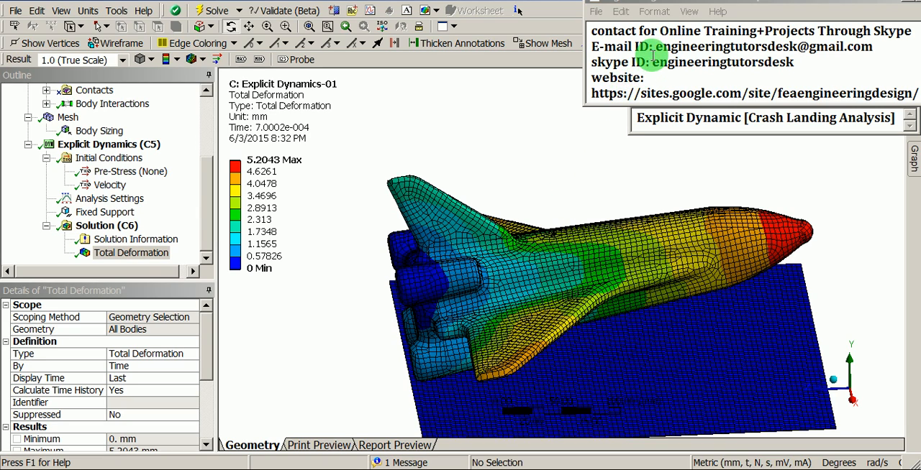
- In the Notepad contact note, highlight the e-mail address, the Skype ID and the start of the website address in turn
{"action": "left_click_drag", "start_coordinate": [653, 46], "coordinate": [668, 46]}
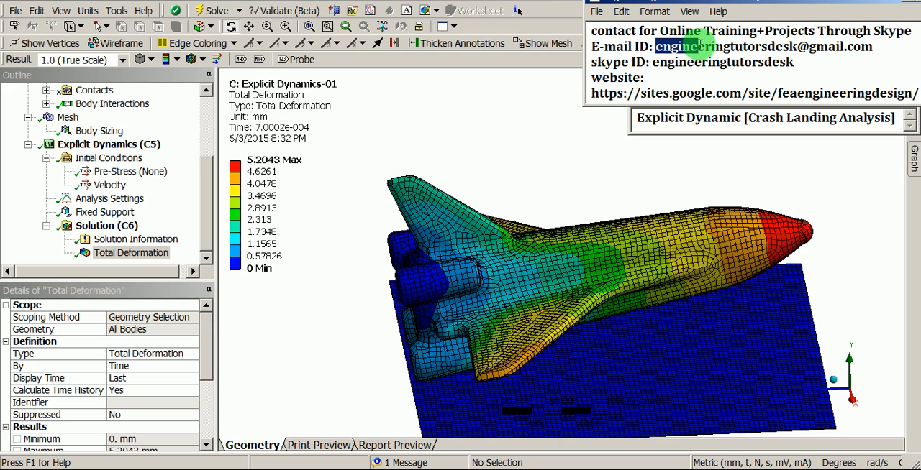
{"action": "left_click_drag", "start_coordinate": [708, 46], "coordinate": [870, 46]}
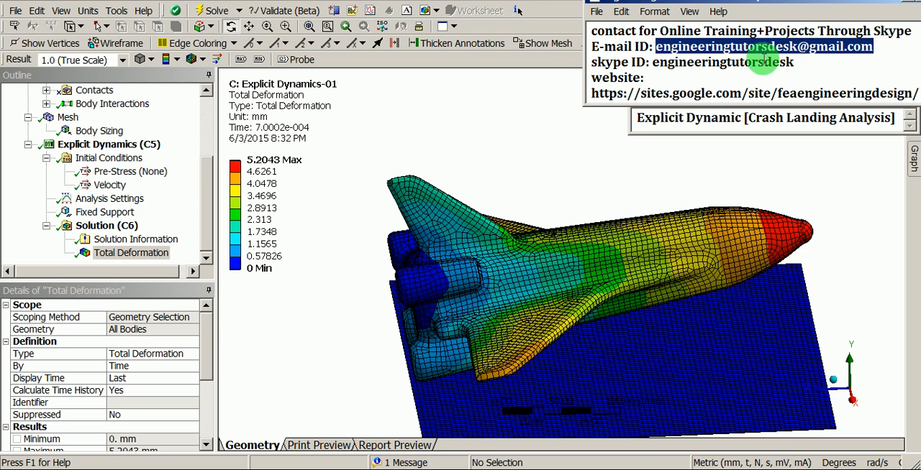
{"action": "left_click_drag", "start_coordinate": [653, 63], "coordinate": [790, 61]}
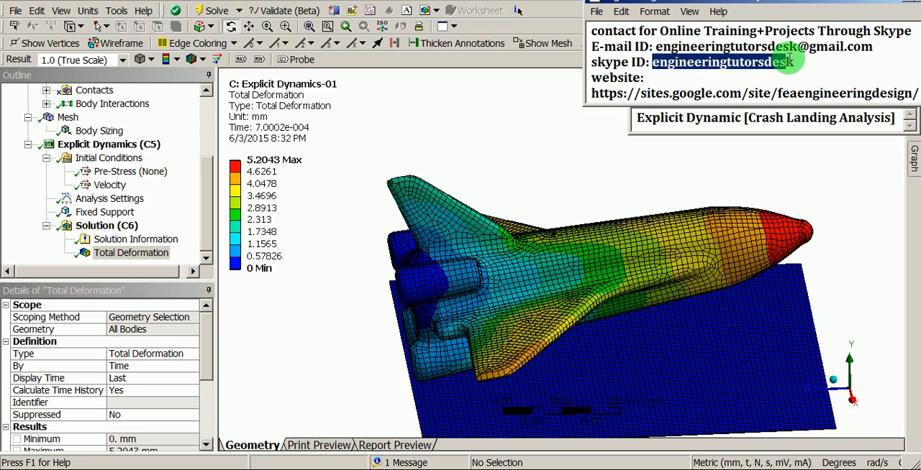
{"action": "left_click", "coordinate": [592, 78]}
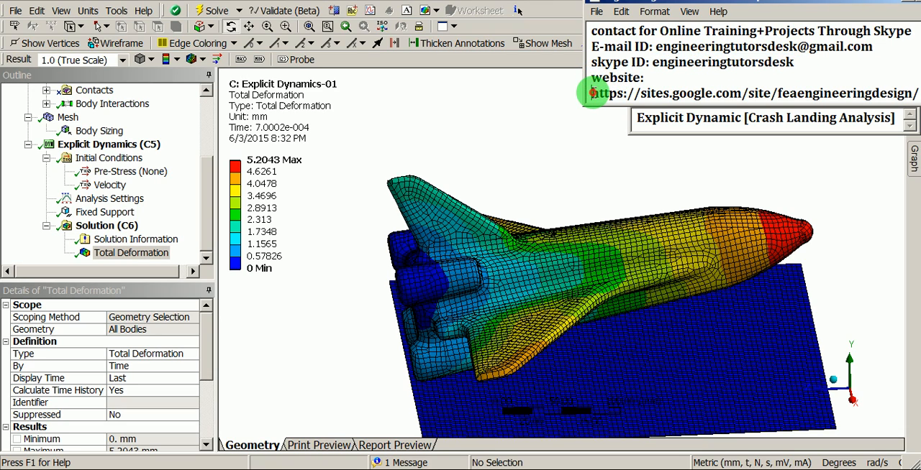
{"action": "left_click_drag", "start_coordinate": [609, 95], "coordinate": [652, 89]}
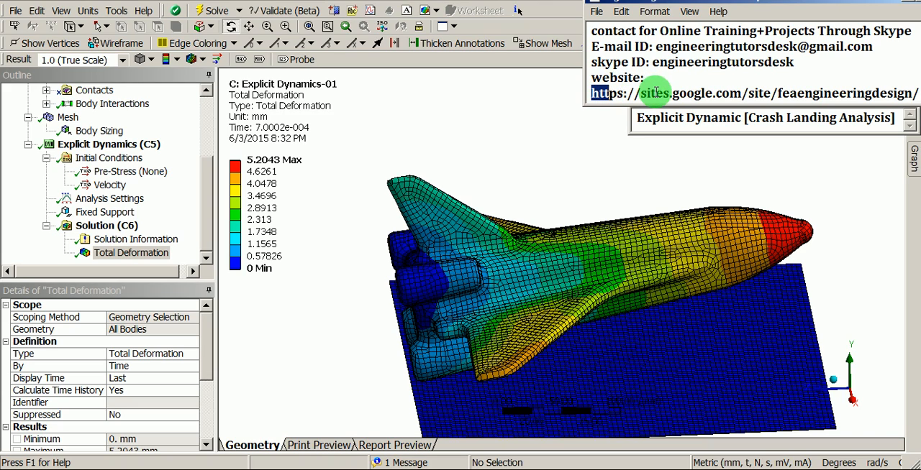